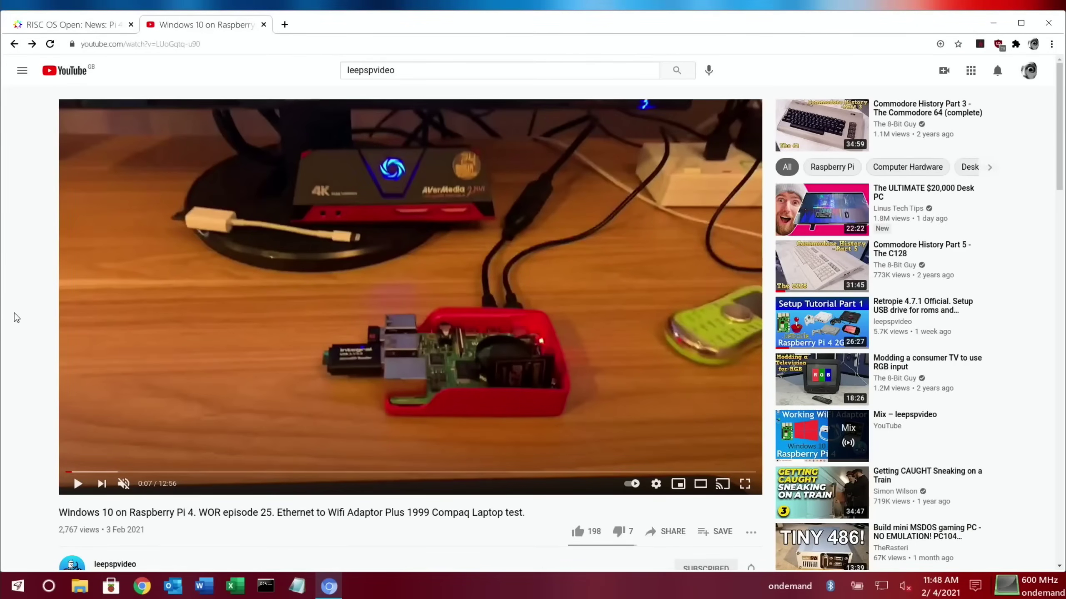
Leave the YouTube video for the RISC OS Open Pi 400 article and find its Imager steps.
scroll(14, 313, "down", 7)
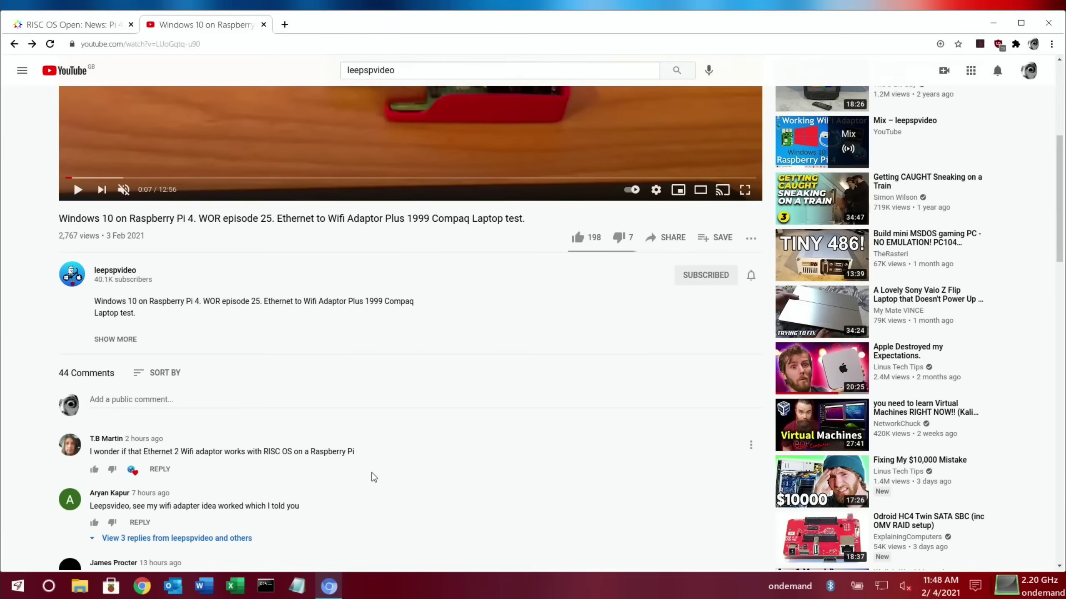
scroll(889, 561, "up", 2)
scroll(889, 561, "down", 2)
scroll(373, 478, "up", 5)
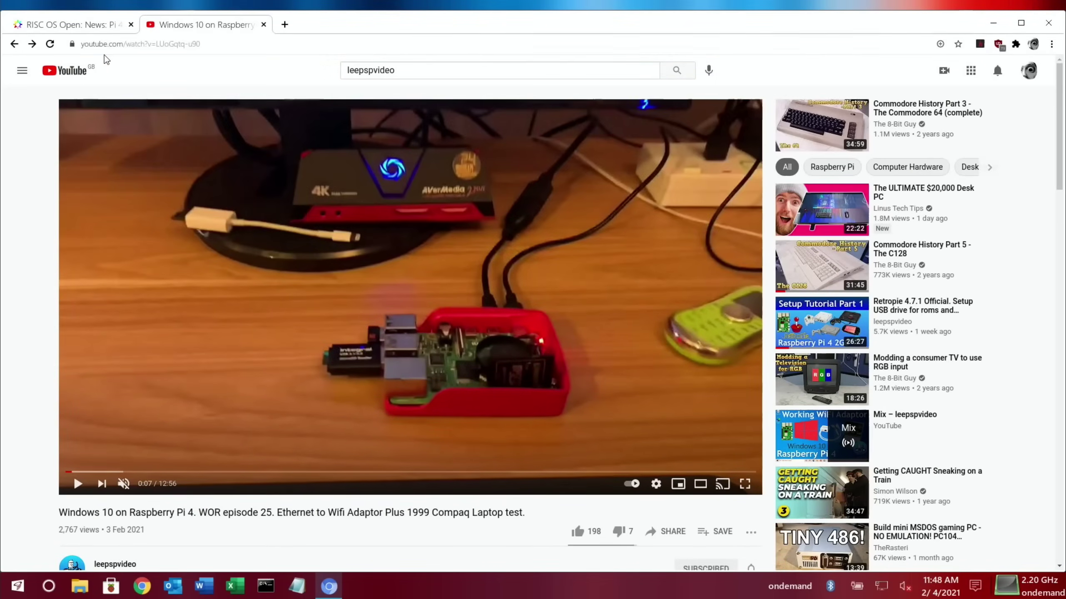
left_click(64, 26)
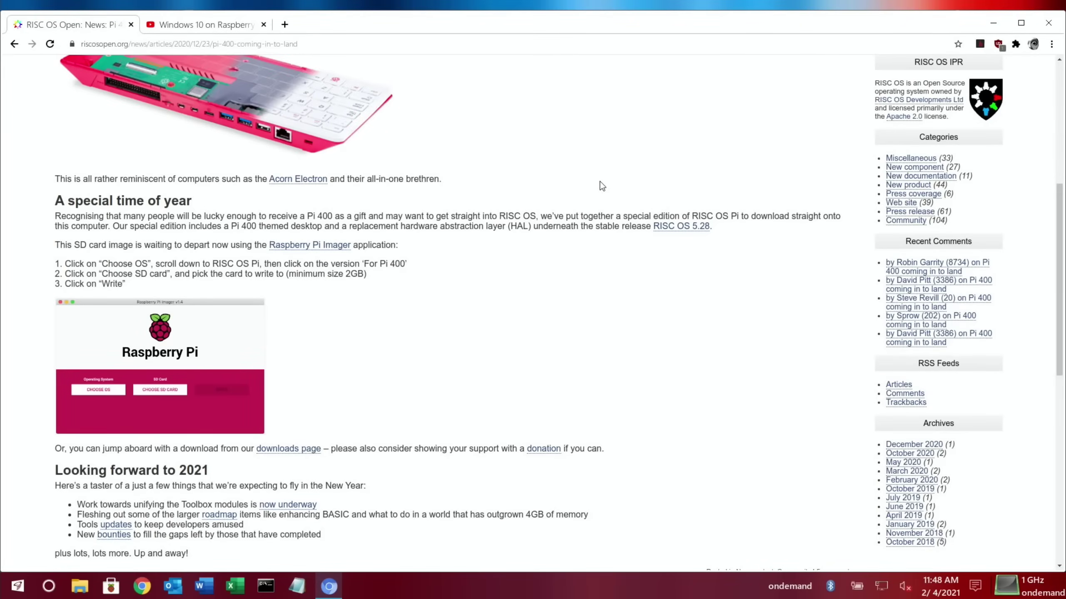
scroll(599, 184, "up", 4)
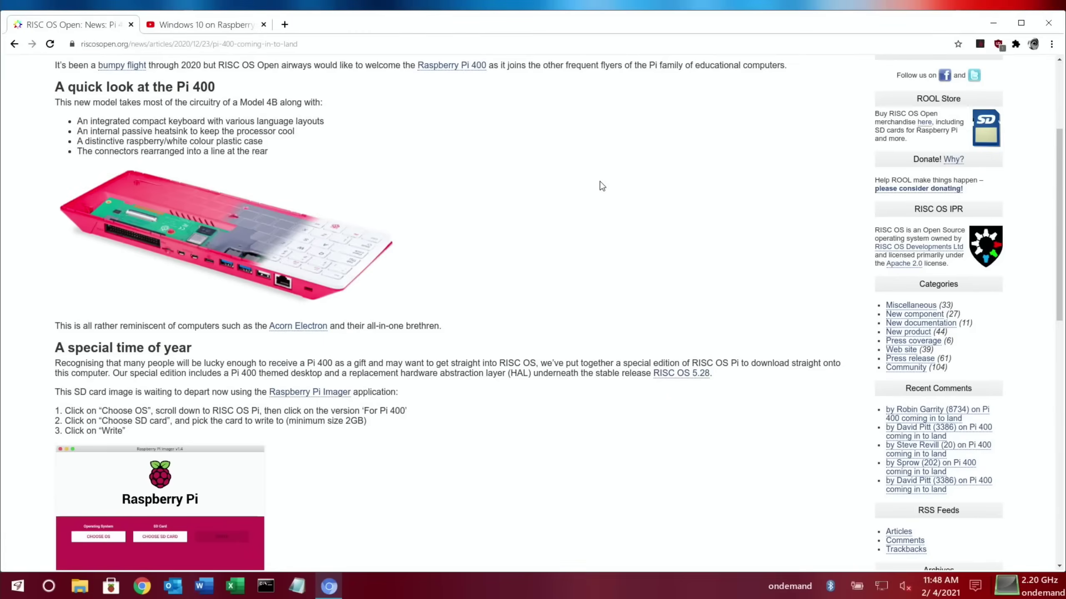
scroll(737, 178, "down", 5)
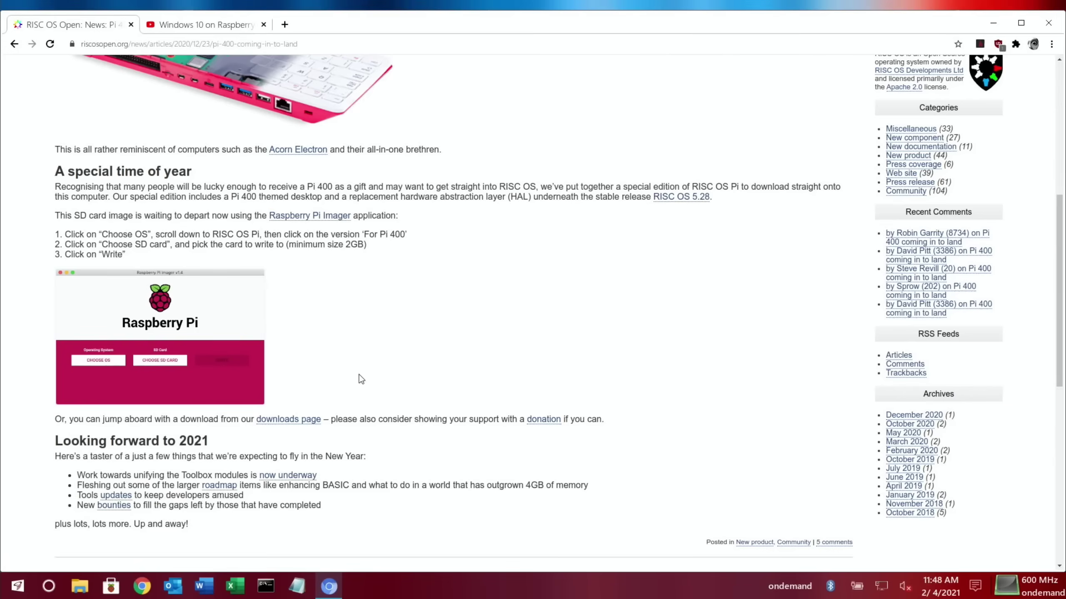
Launch Raspberry Pi Imager and select RISC OS Pi 5.28 for the Pi 400 as the OS.
left_click(17, 587)
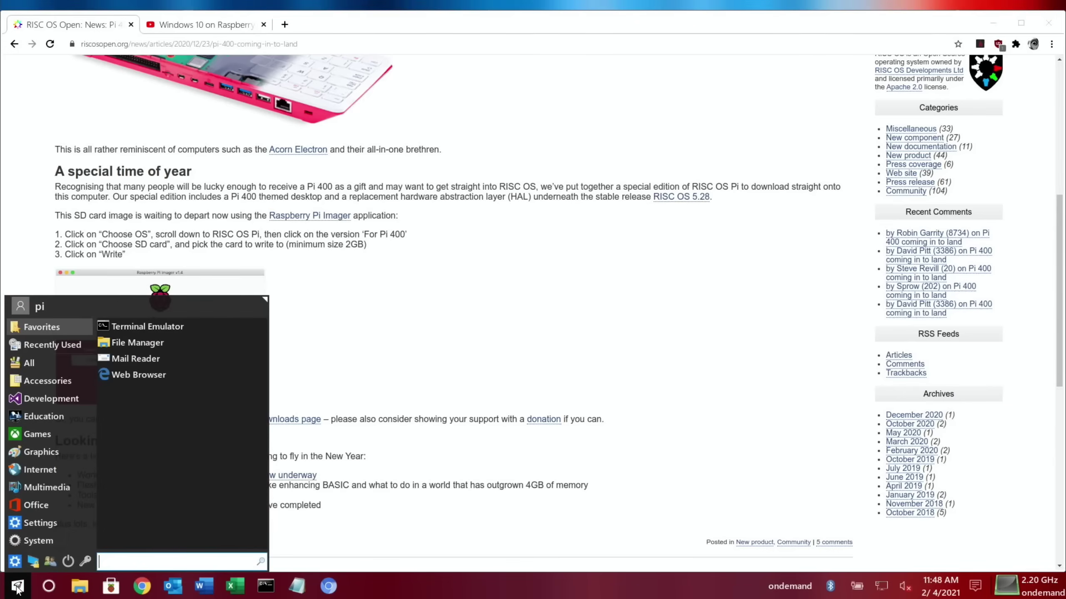
type("imager")
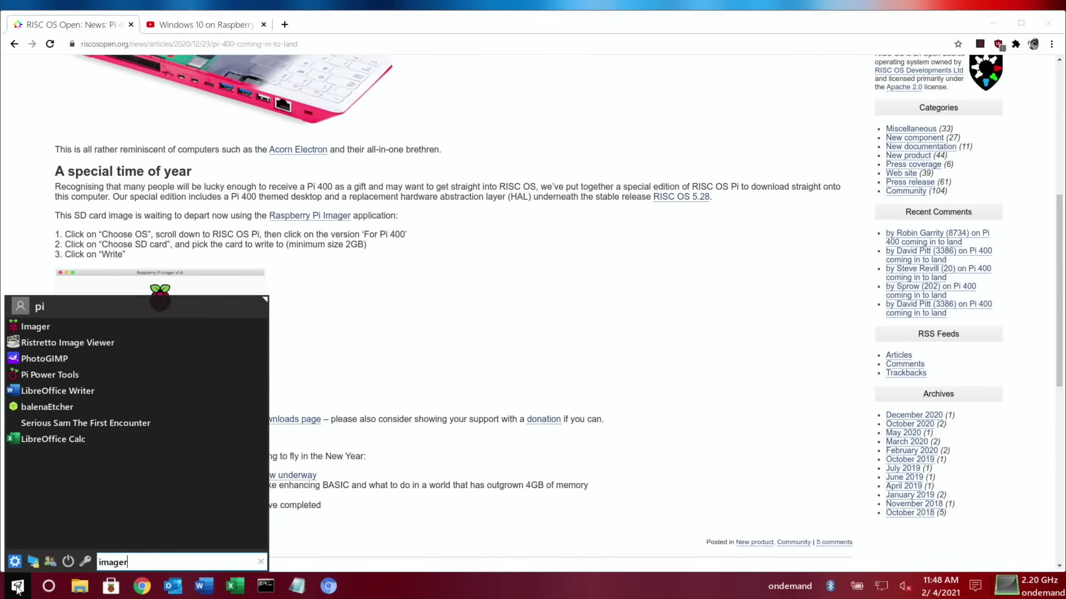
left_click(20, 331)
left_click(421, 339)
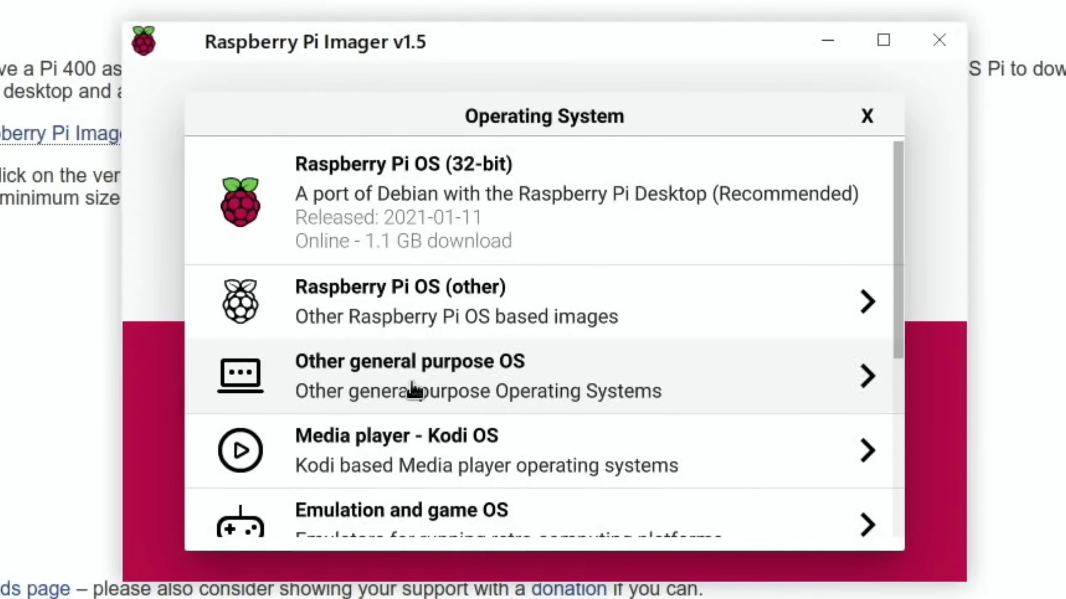
scroll(413, 391, "down", 5)
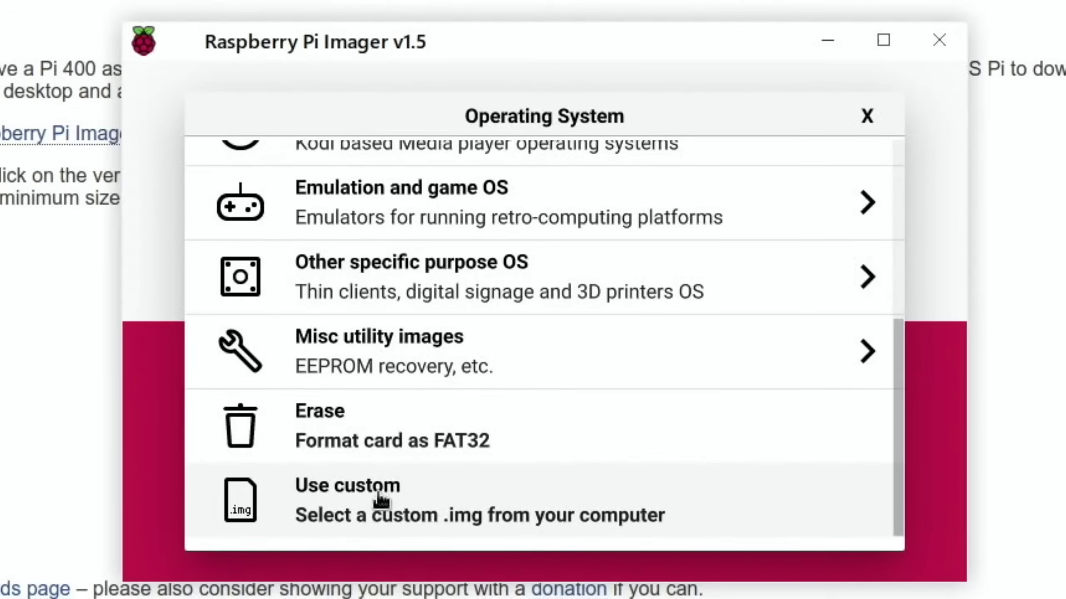
scroll(734, 364, "up", 5)
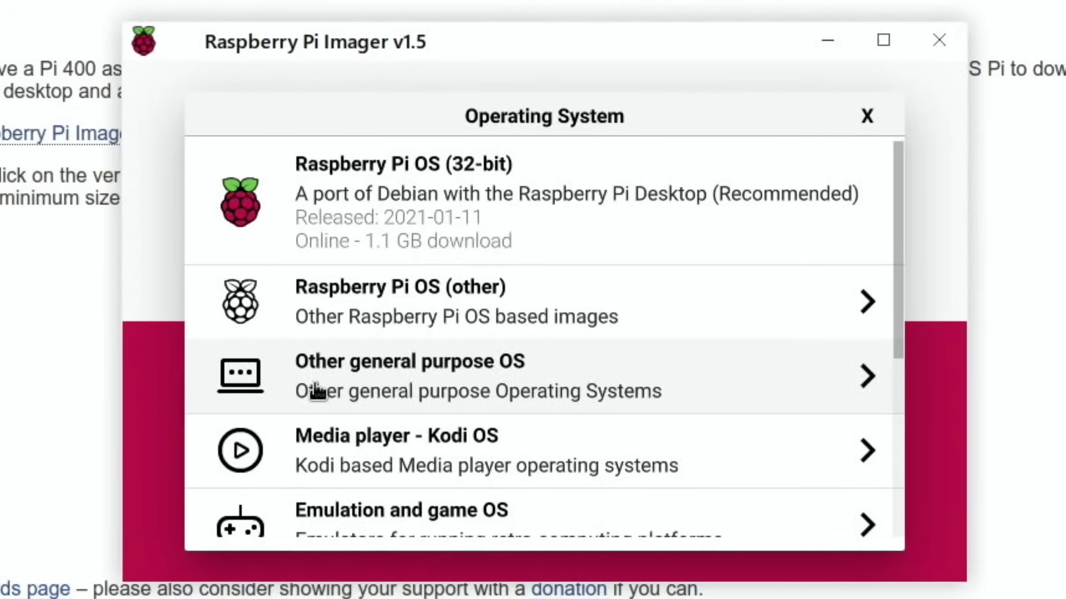
left_click(355, 383)
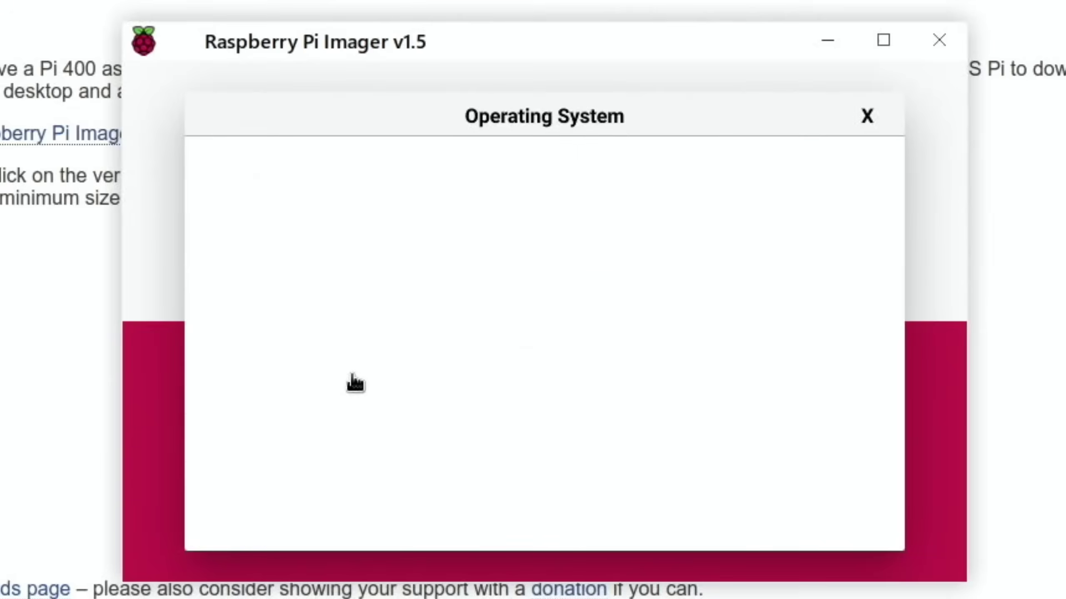
left_click(325, 338)
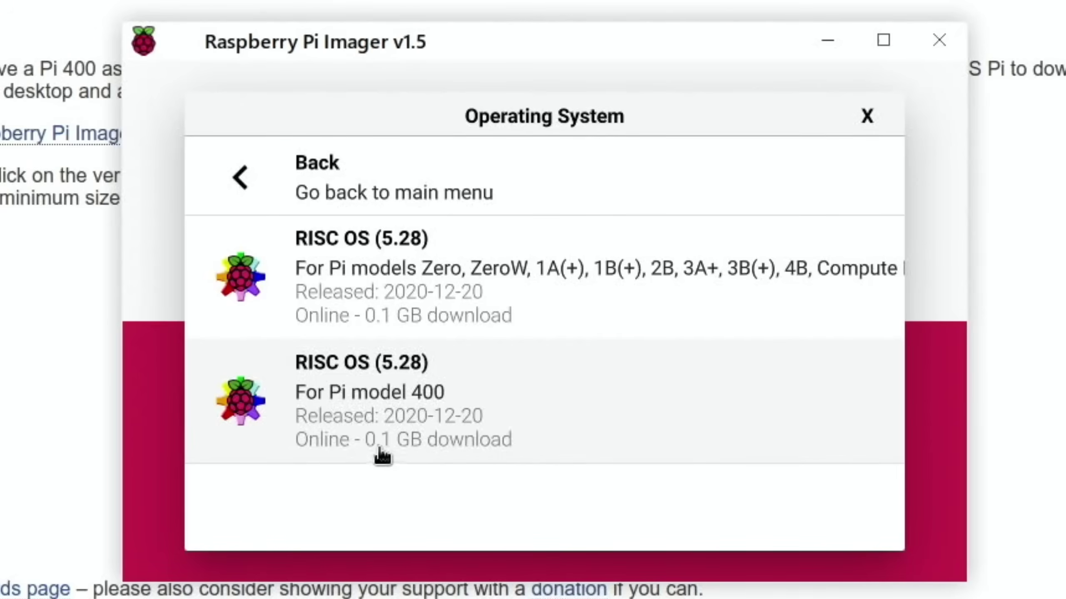
left_click(407, 409)
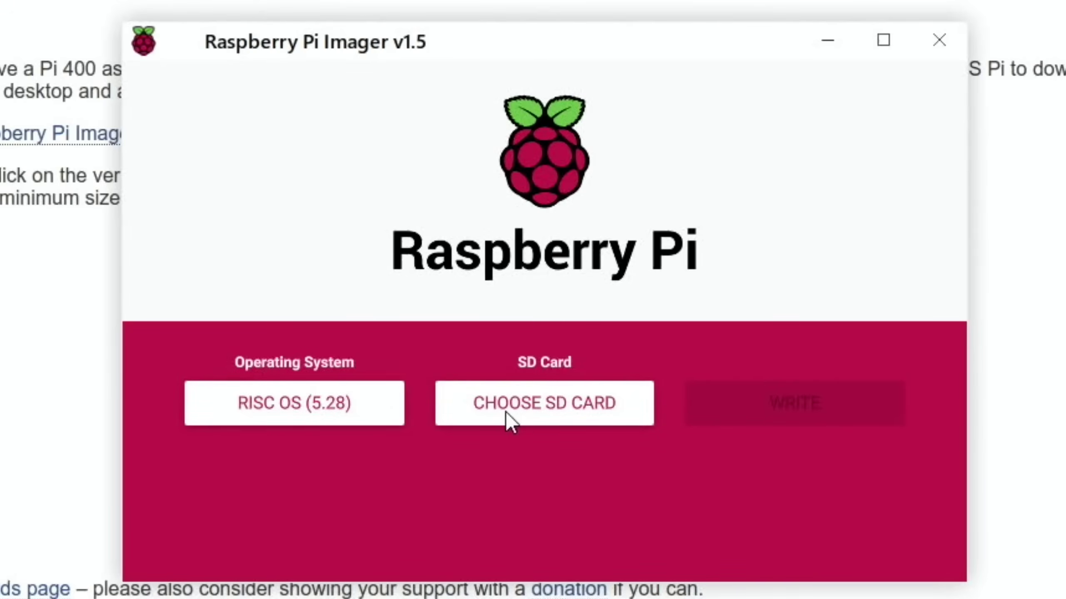
Write the image to the internal SD card reader, confirming the card erase.
left_click(505, 411)
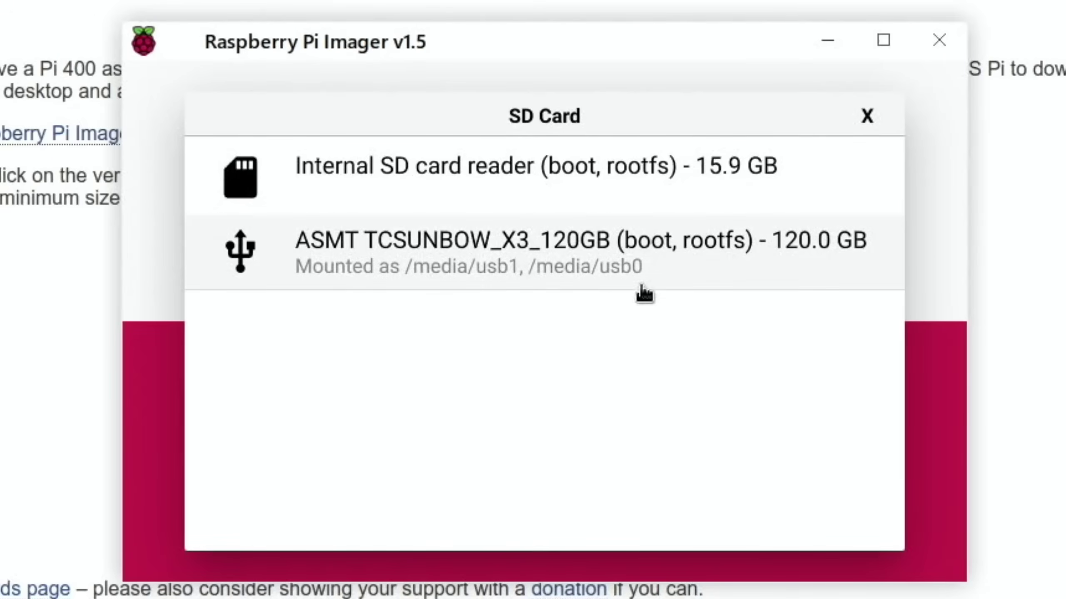
left_click(542, 197)
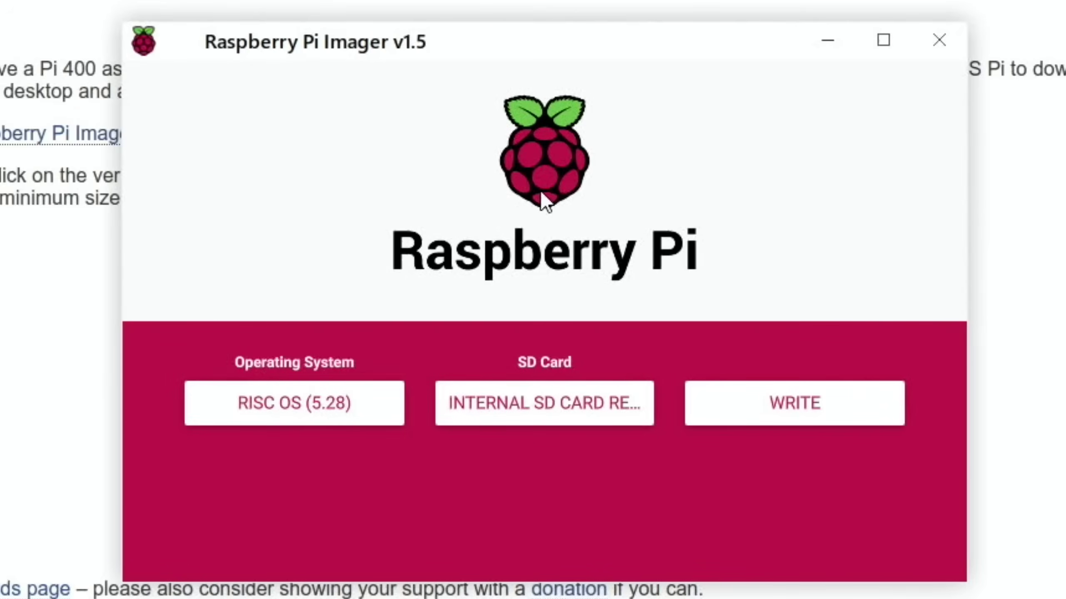
left_click(747, 400)
left_click(586, 416)
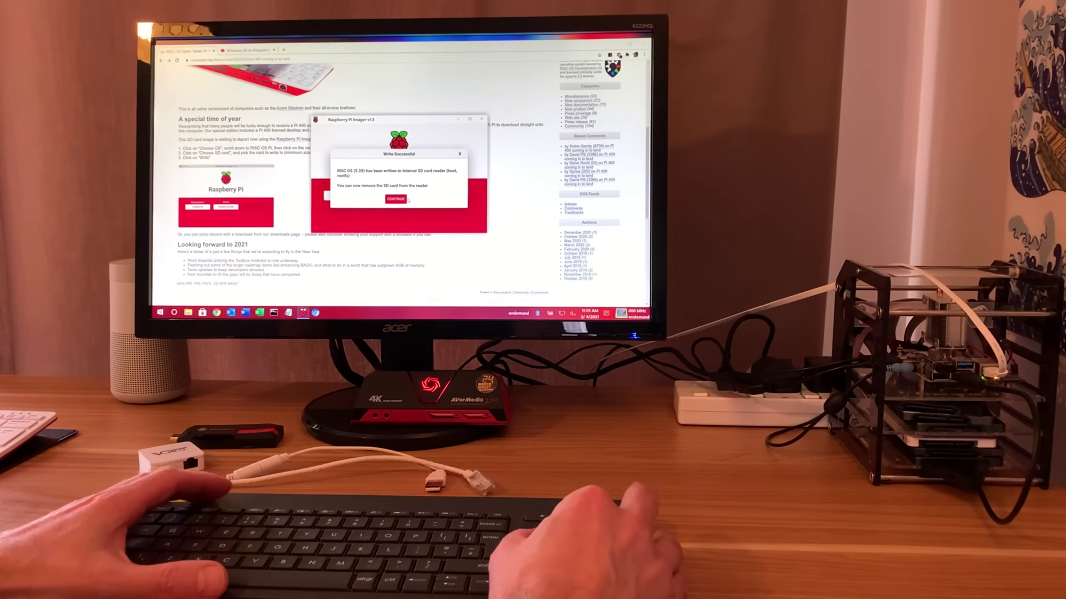
Dismiss the Write Successful message and quit Raspberry Pi Imager, confirming the close.
left_click(401, 200)
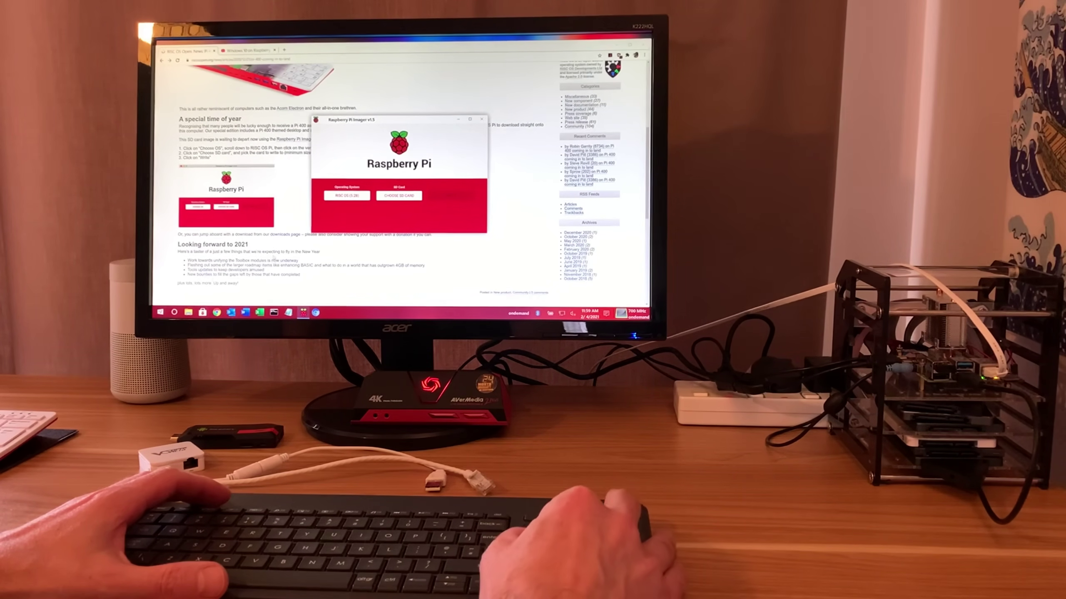
left_click(160, 312)
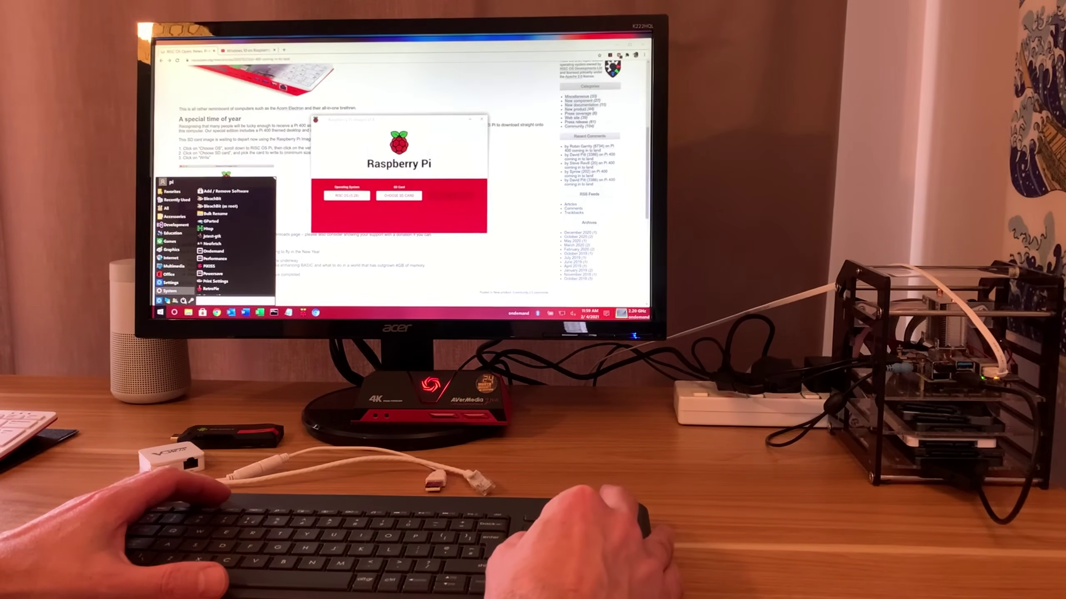
left_click(481, 119)
left_click(416, 190)
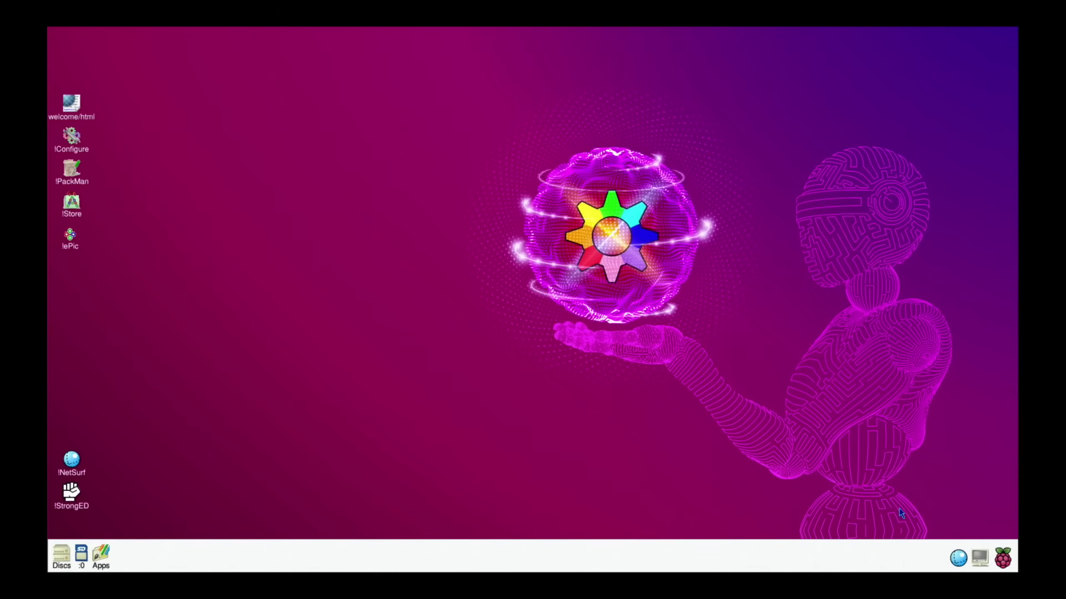
Open a NetSurf window and try the BBC News and Slashdot links from its welcome page.
left_click(962, 560)
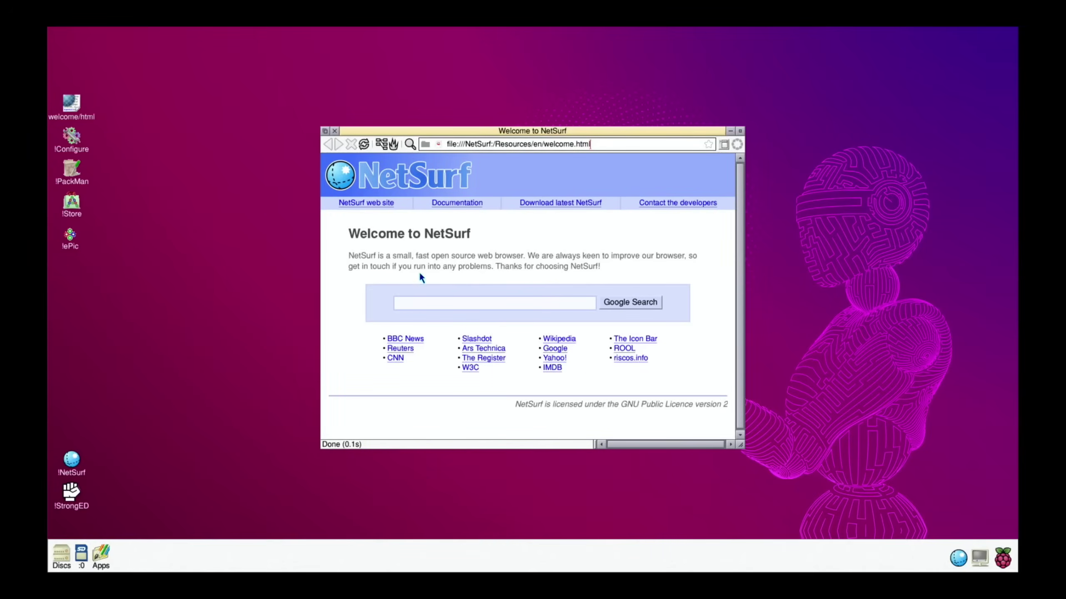
left_click(402, 339)
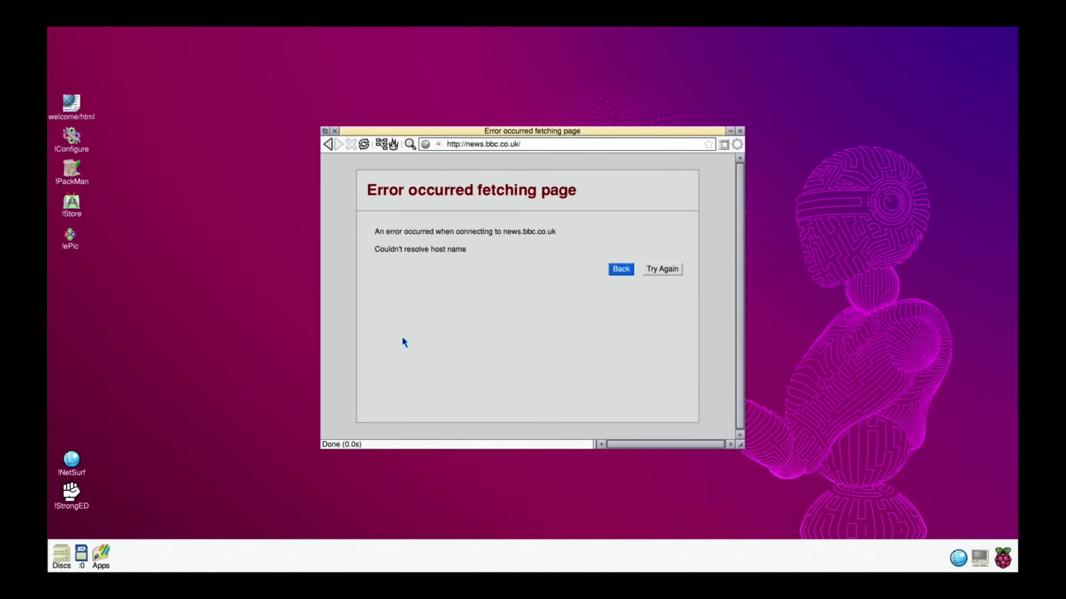
left_click(619, 270)
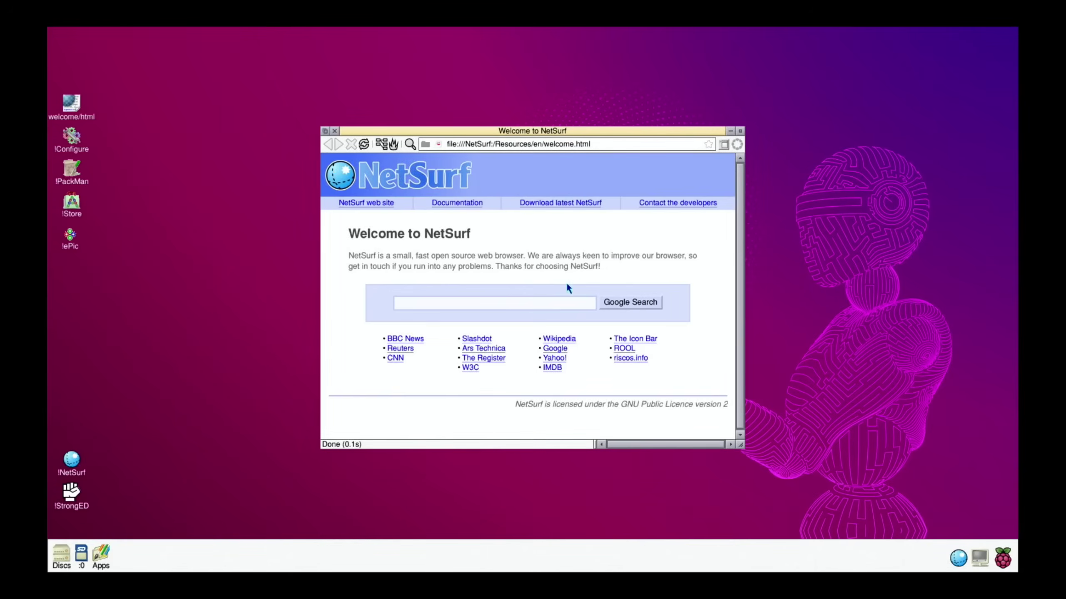
left_click(486, 342)
left_click(617, 271)
Open and close !Configure, reposition the browser, and retry the BBC News link.
double_click(71, 136)
left_click_drag(350, 258, 352, 275)
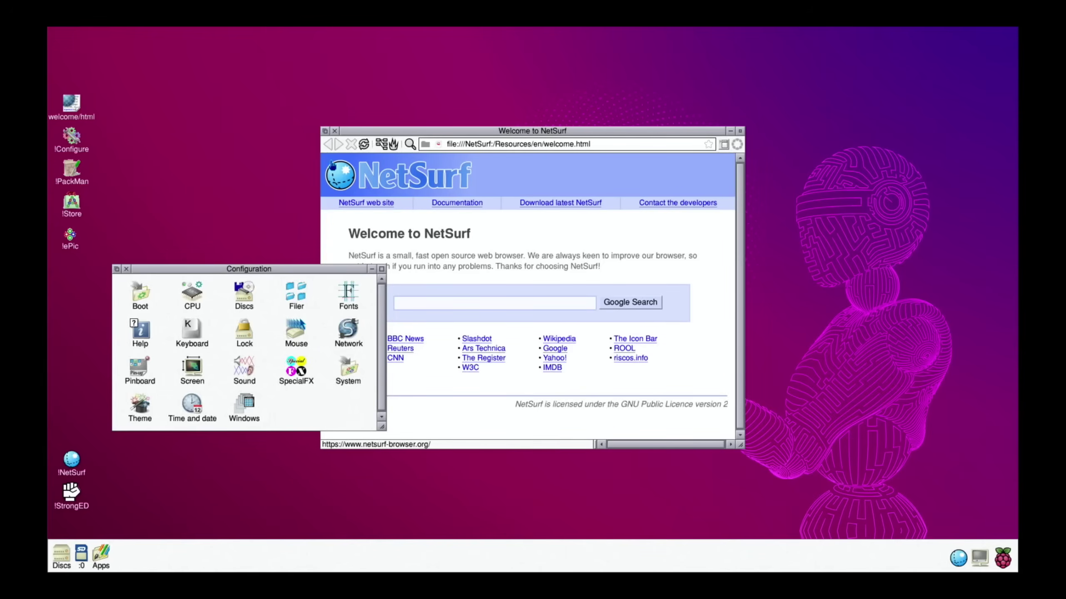
left_click(125, 268)
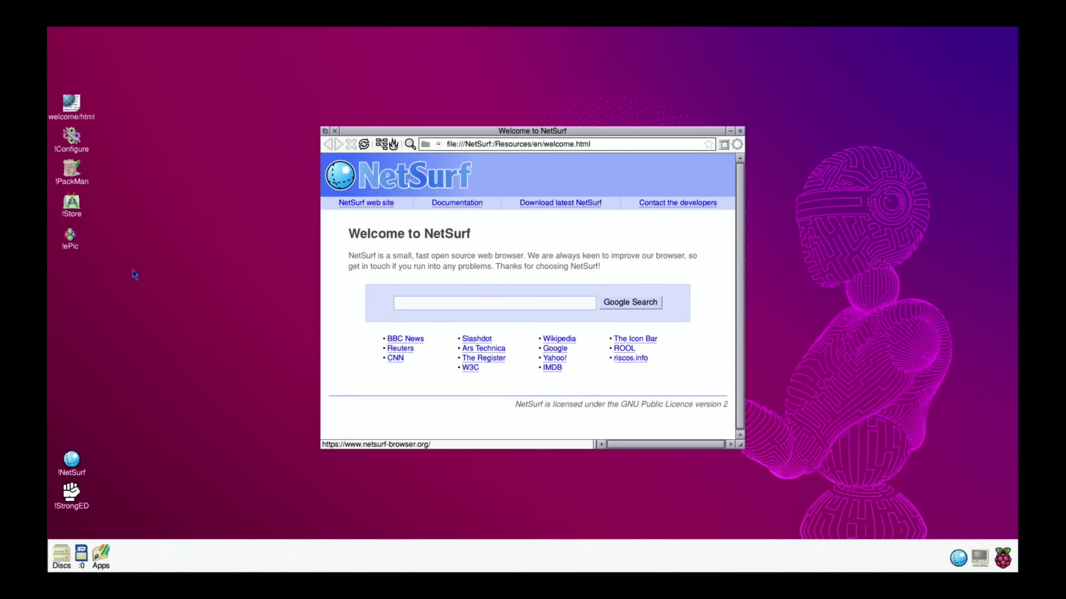
left_click_drag(428, 134, 481, 110)
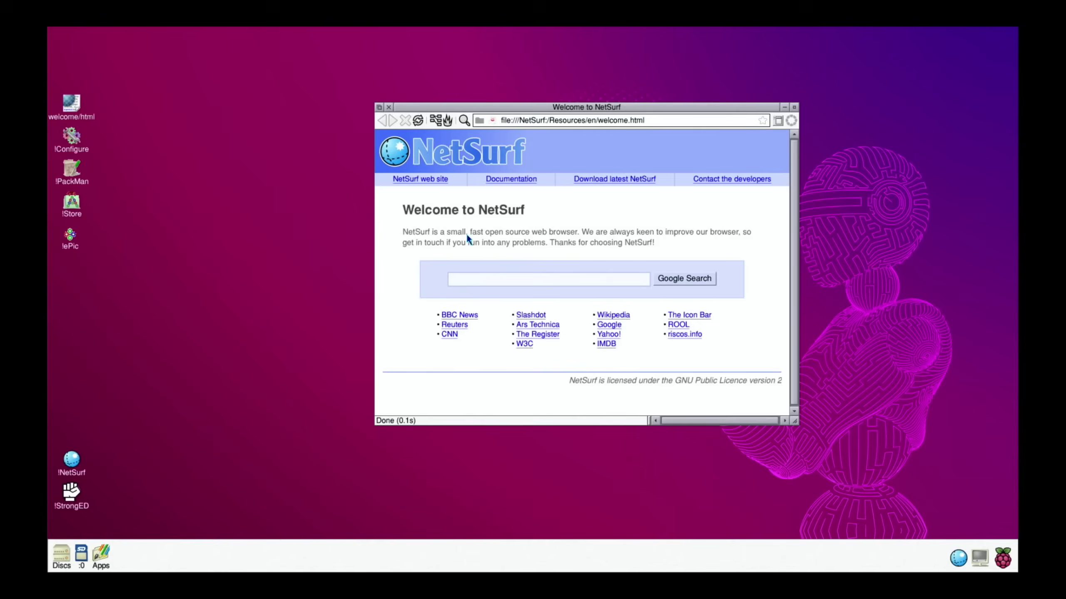
left_click(465, 315)
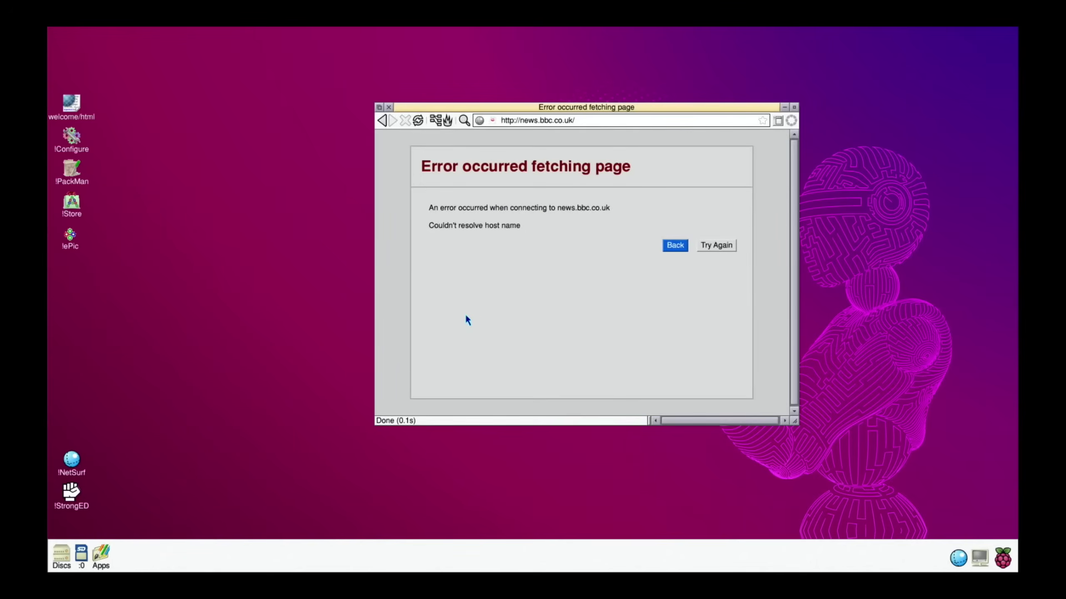
Go back from the error page to the NetSurf welcome page.
left_click(663, 245)
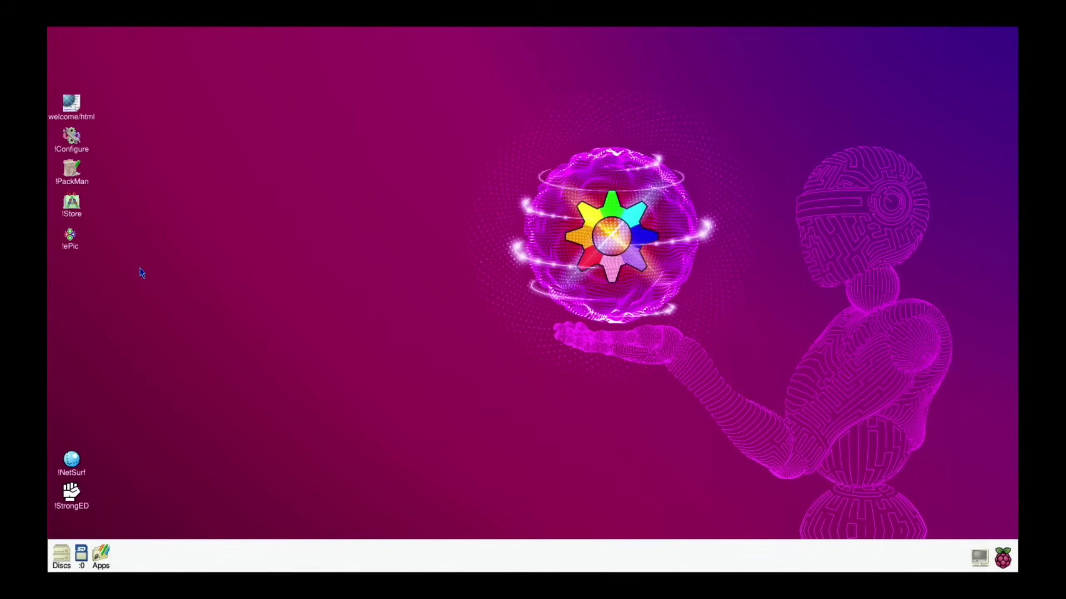
double_click(75, 145)
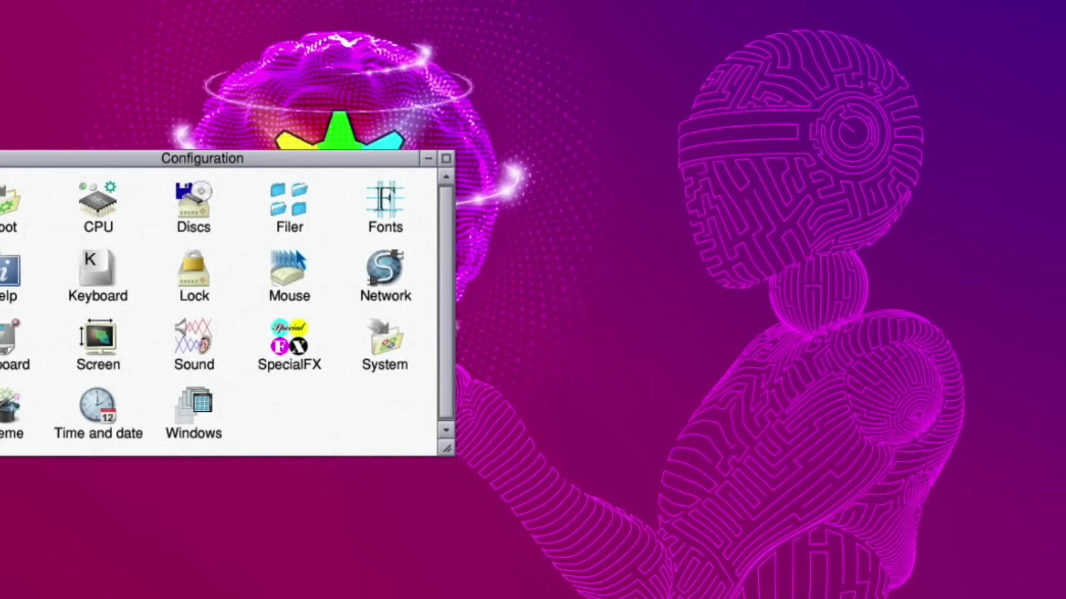
double_click(366, 260)
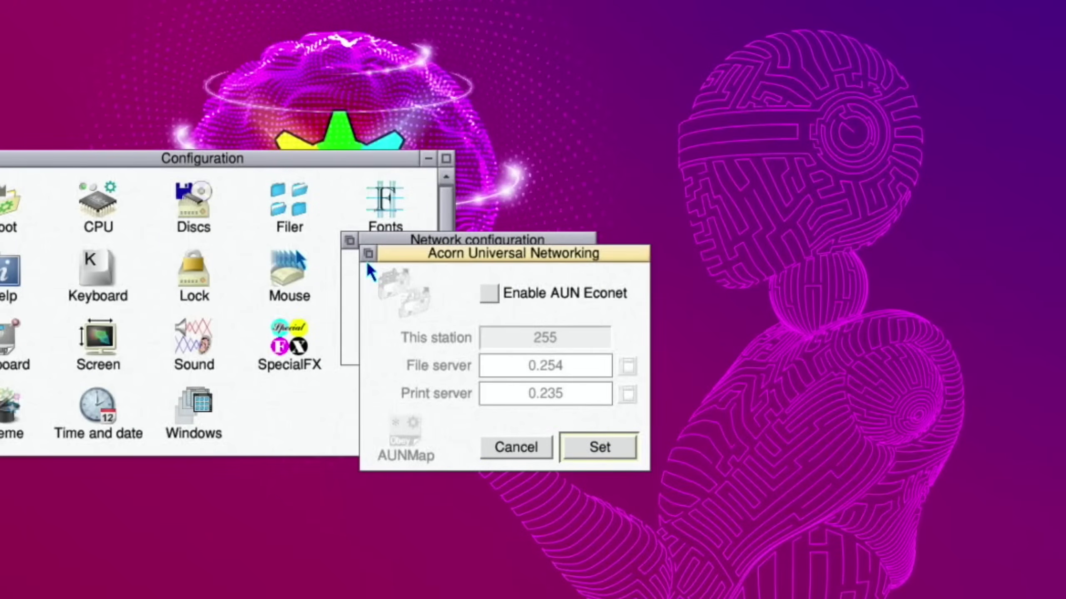
left_click(518, 447)
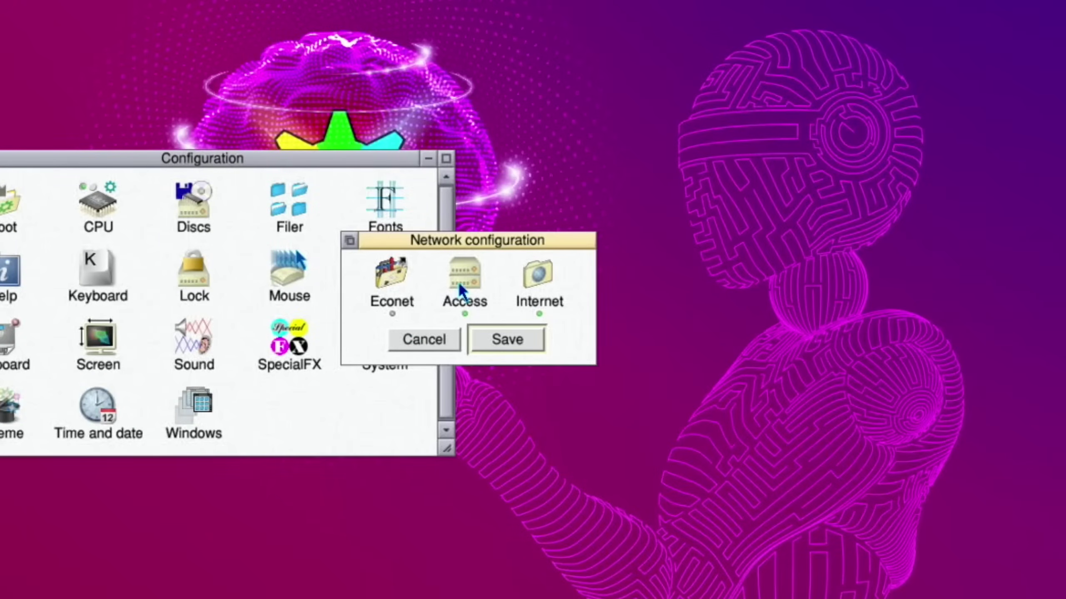
left_click(533, 273)
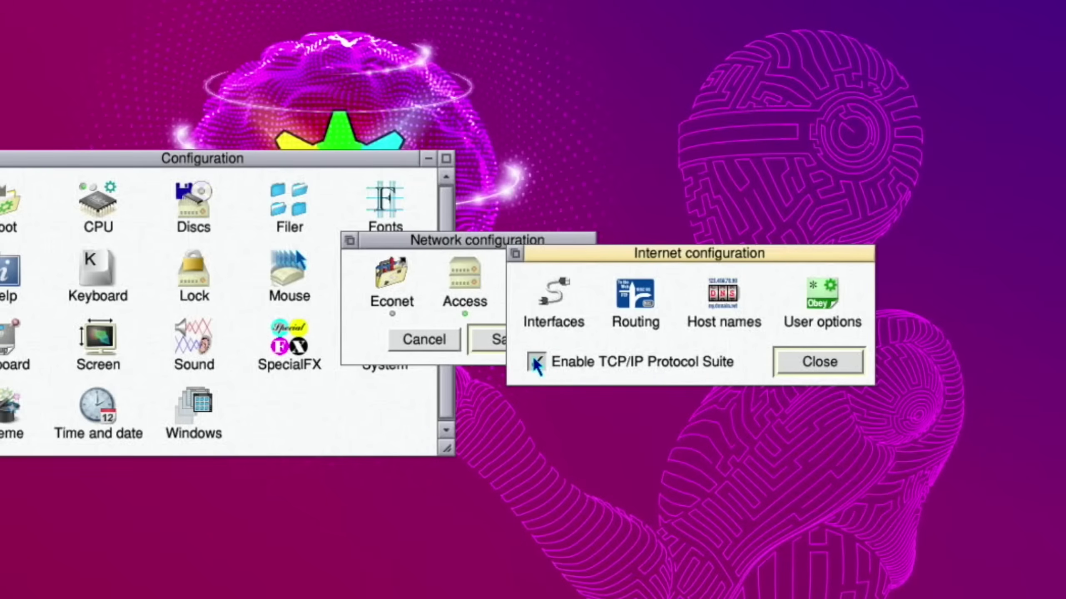
left_click(551, 309)
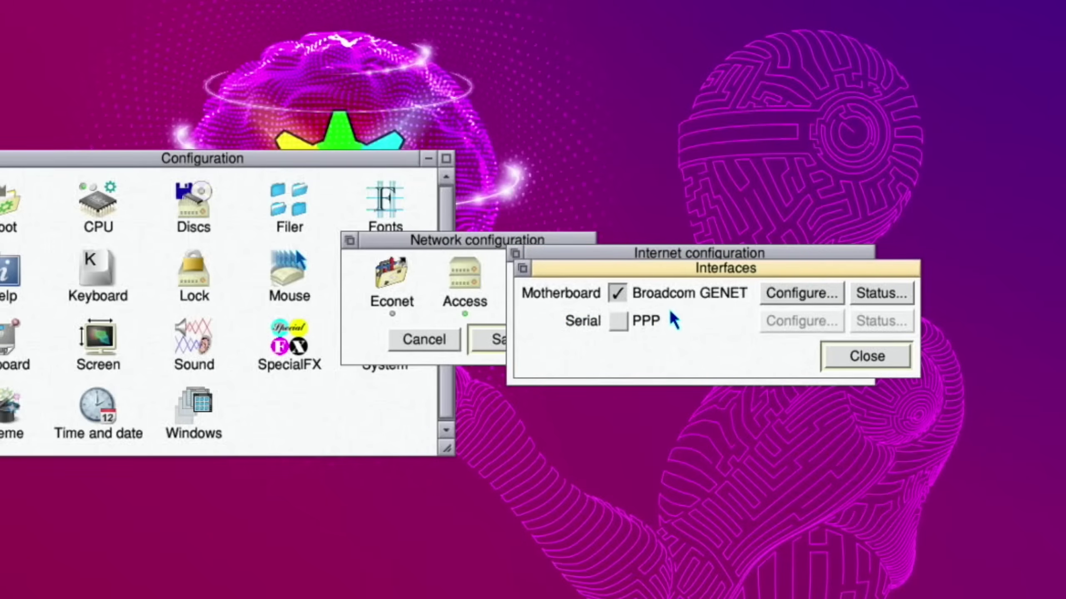
left_click(774, 299)
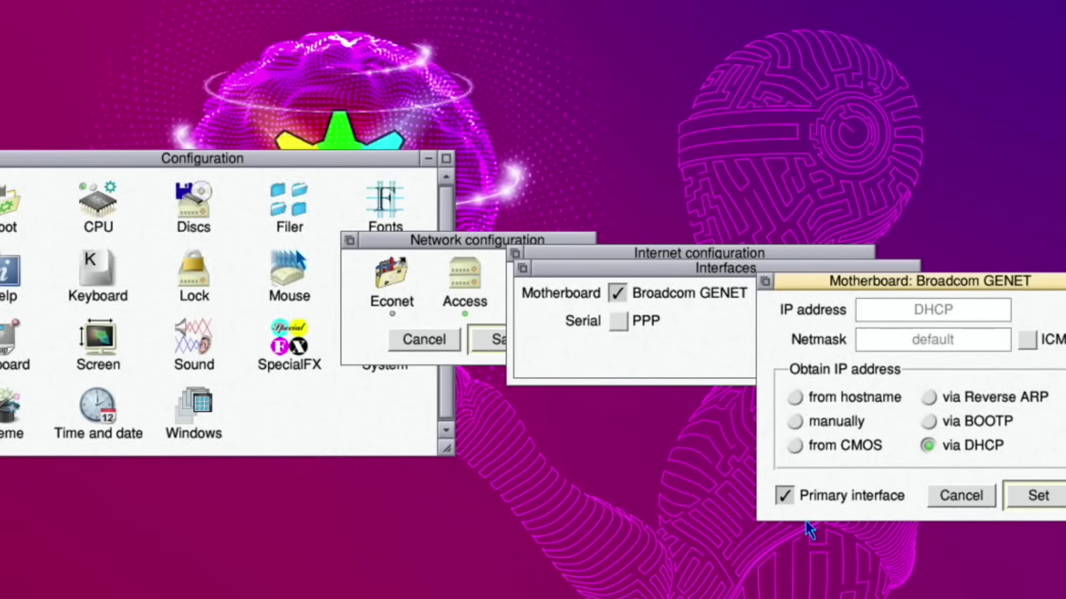
left_click(949, 496)
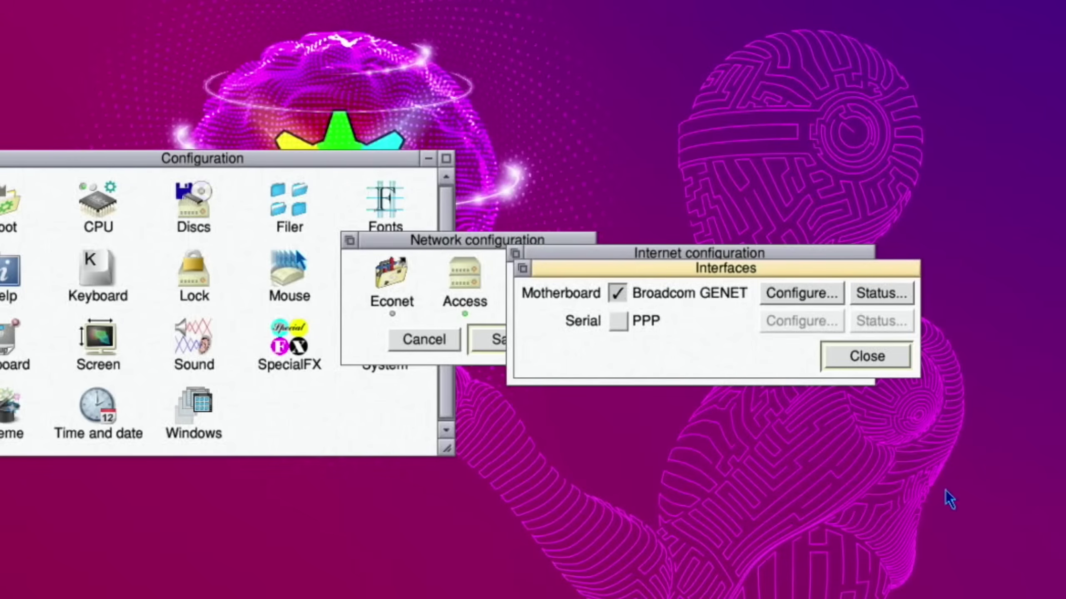
left_click(873, 299)
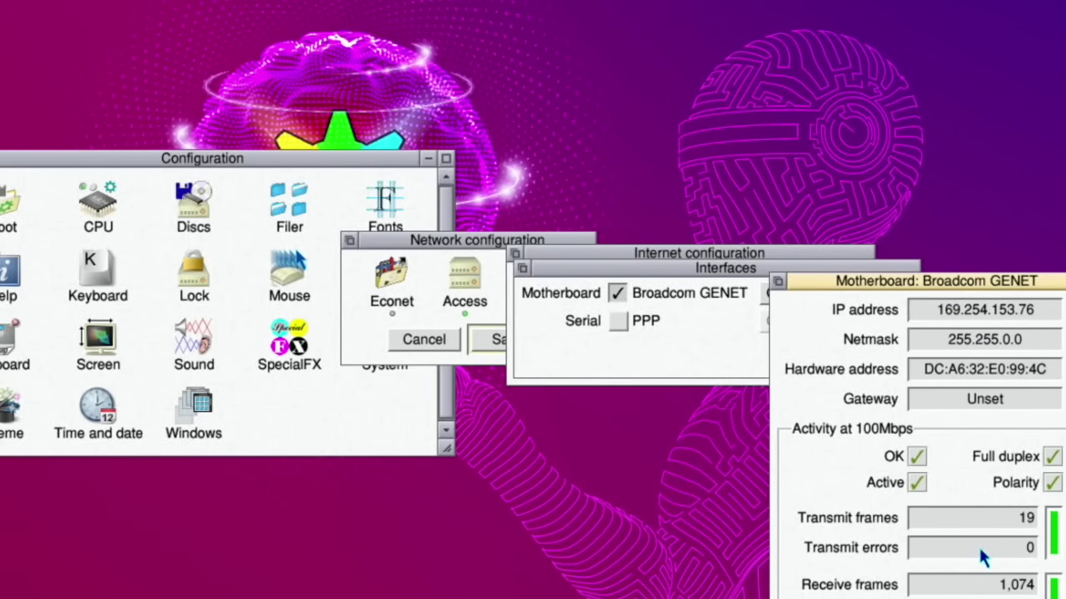
key("Escape")
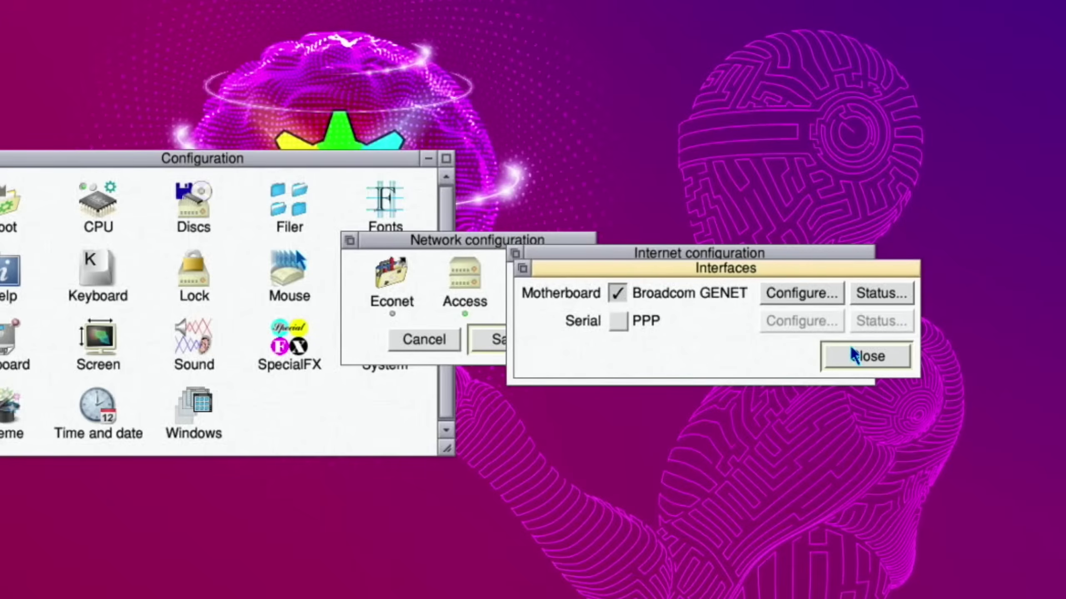
left_click(851, 353)
left_click(816, 367)
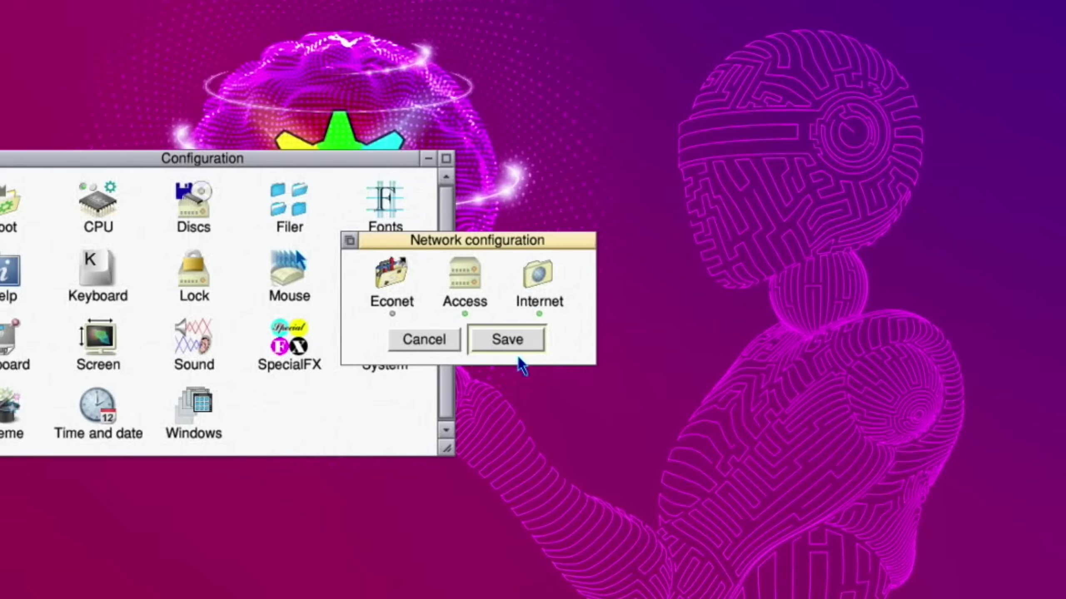
left_click(433, 344)
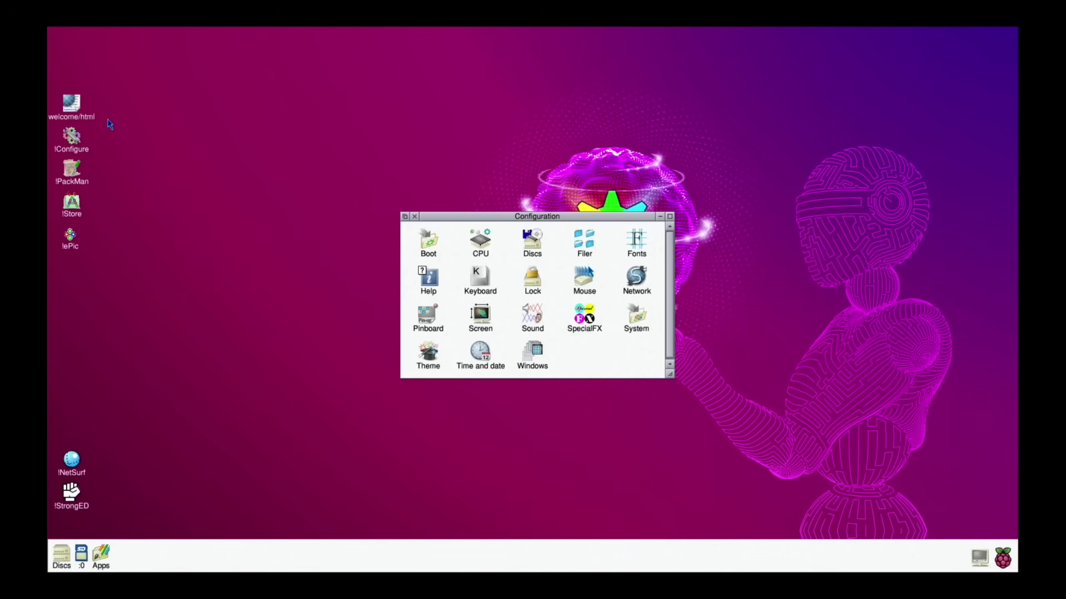
Close Configure and open CONFIG/TXT from the SD card's !Boot.Loader folder in StrongED.
key("ctrl+F2")
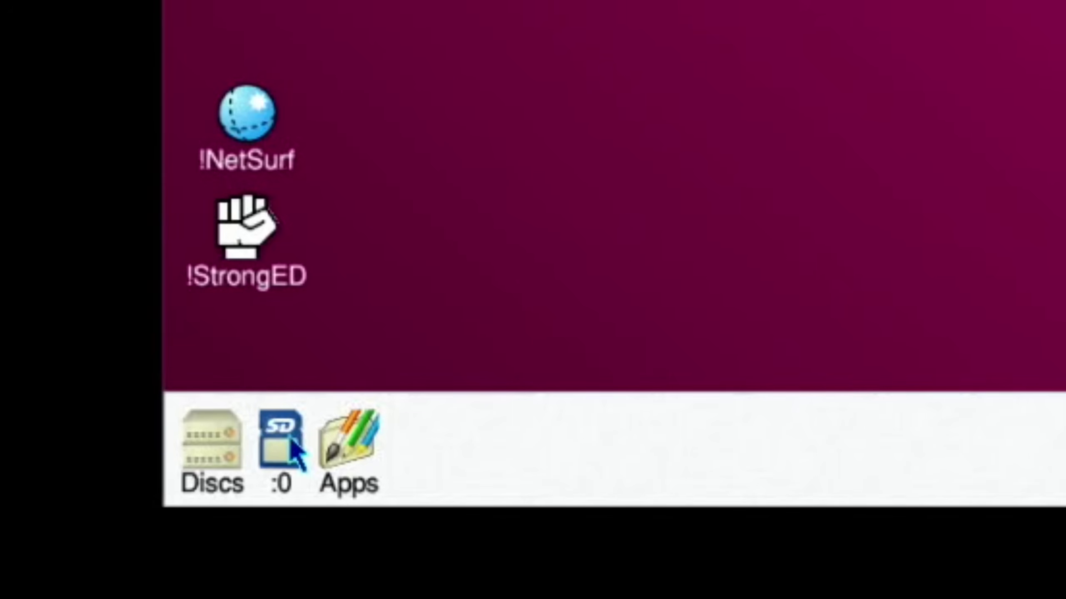
left_click(293, 445)
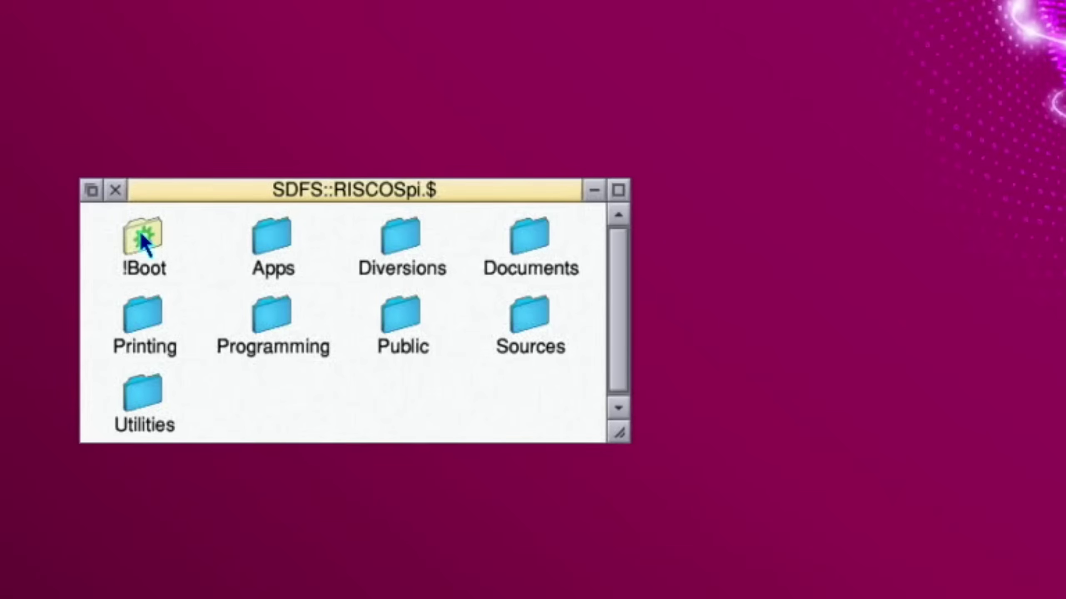
double_click(153, 239, "shift")
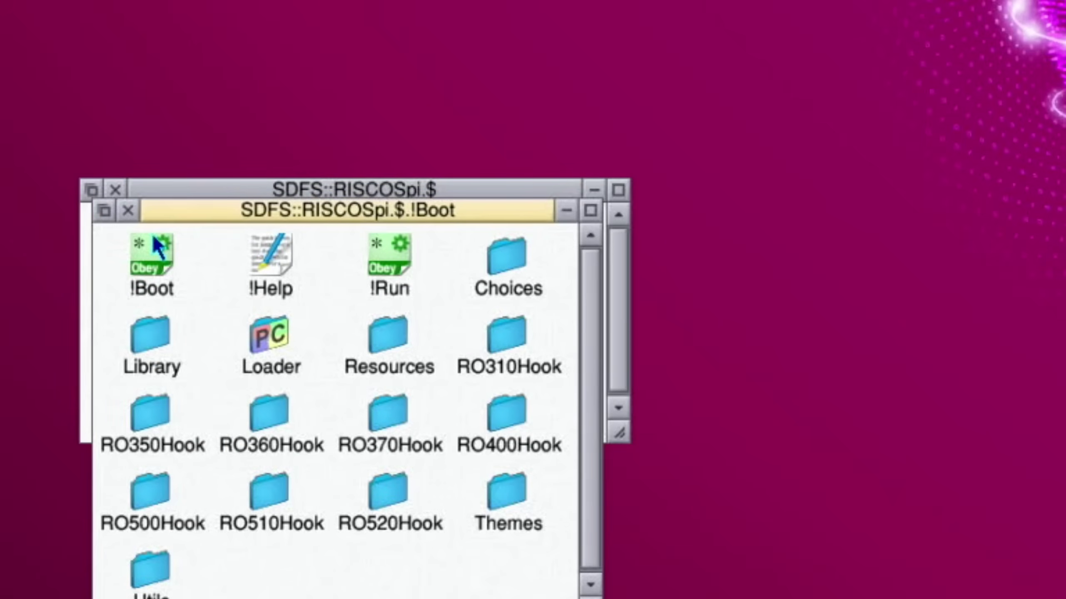
left_click_drag(240, 200, 298, 0)
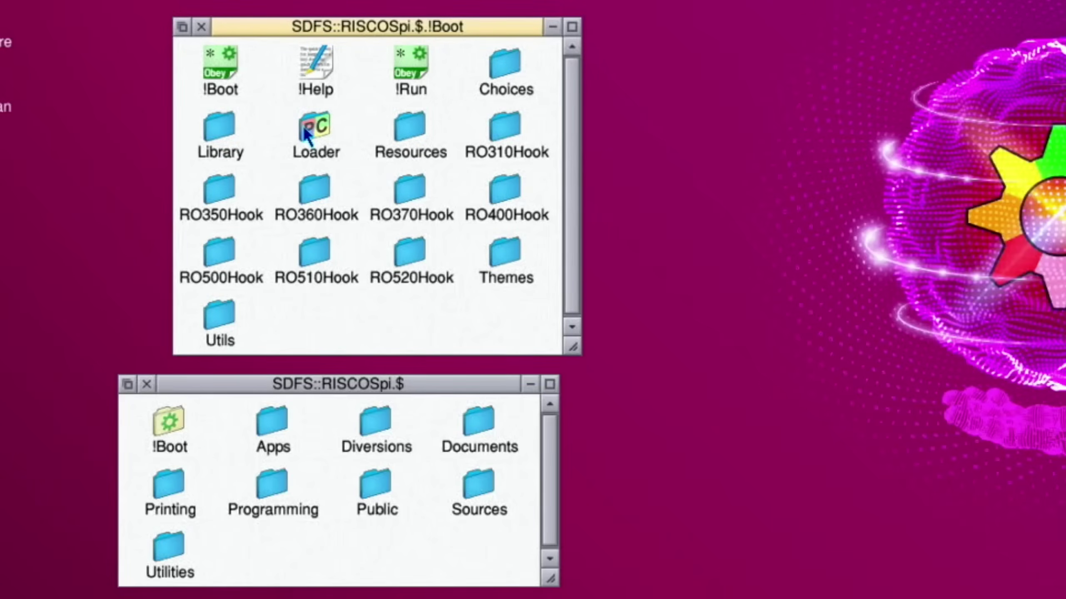
double_click(304, 128)
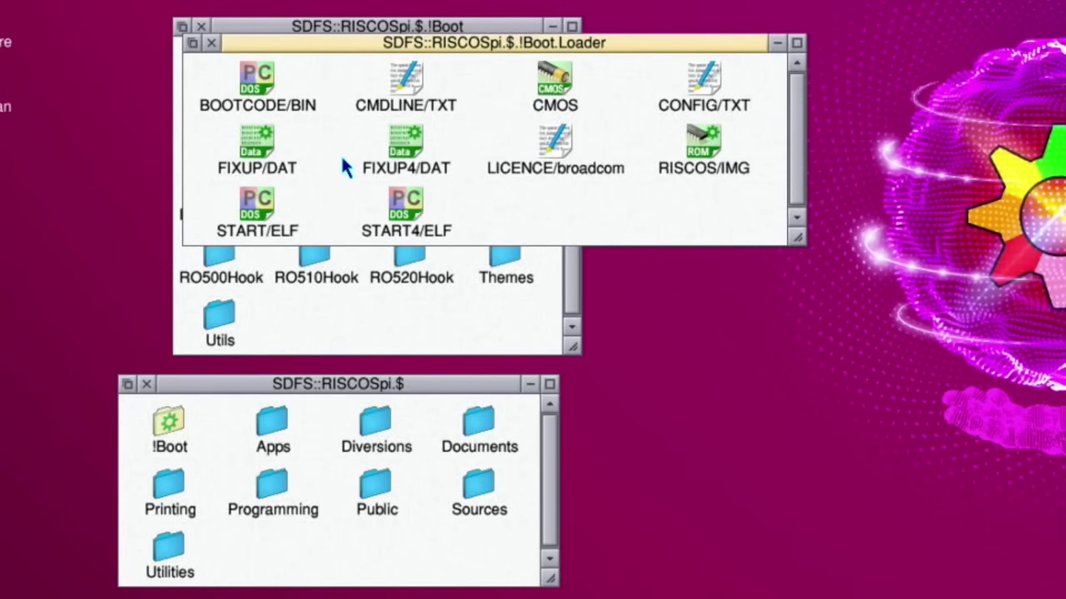
double_click(704, 84)
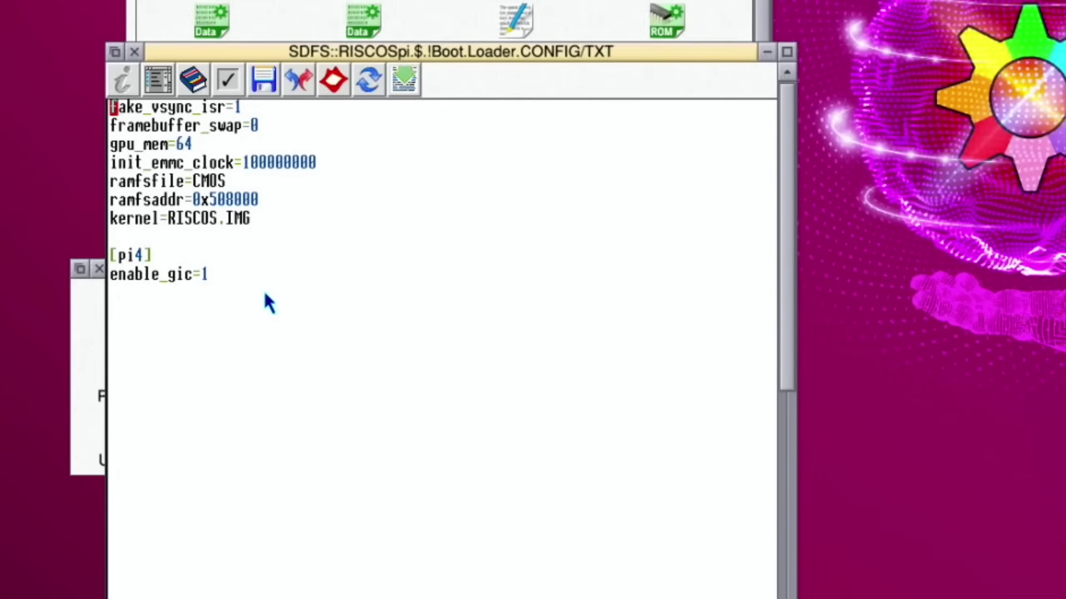
Add over_voltage=6, arm_freq=2000 and disable_overscan=1 on new lines below [pi4].
key("Down")
key("Down")
key("Down")
key("Down")
key("Down")
key("Down")
key("Down")
key("Down")
key("Down")
key("Right")
key("Right")
key("Right")
key("Right")
key("Right")
key("Return")
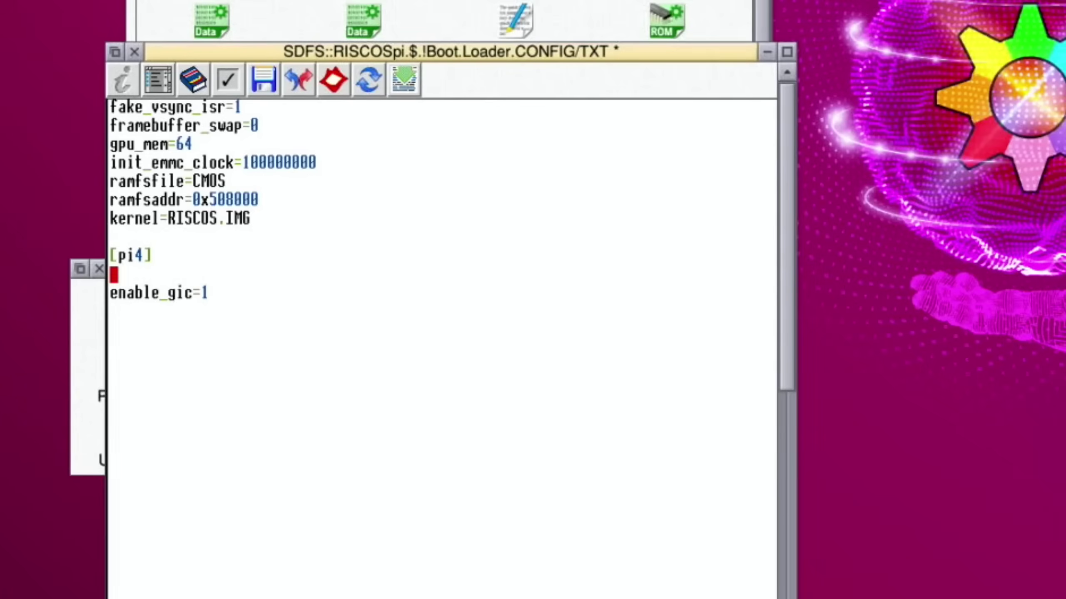
type("over")
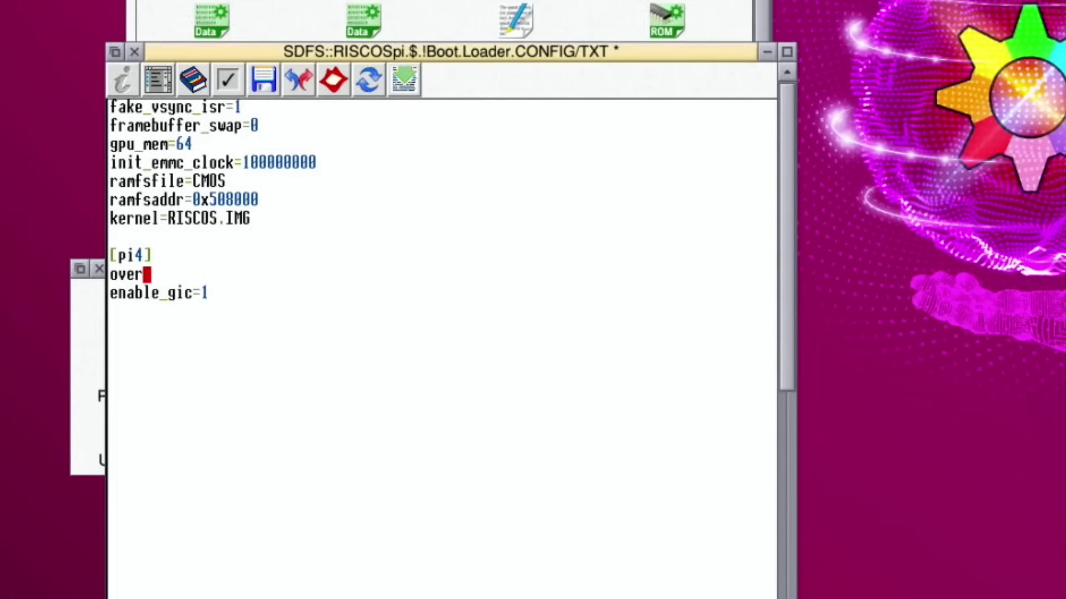
type("_volta")
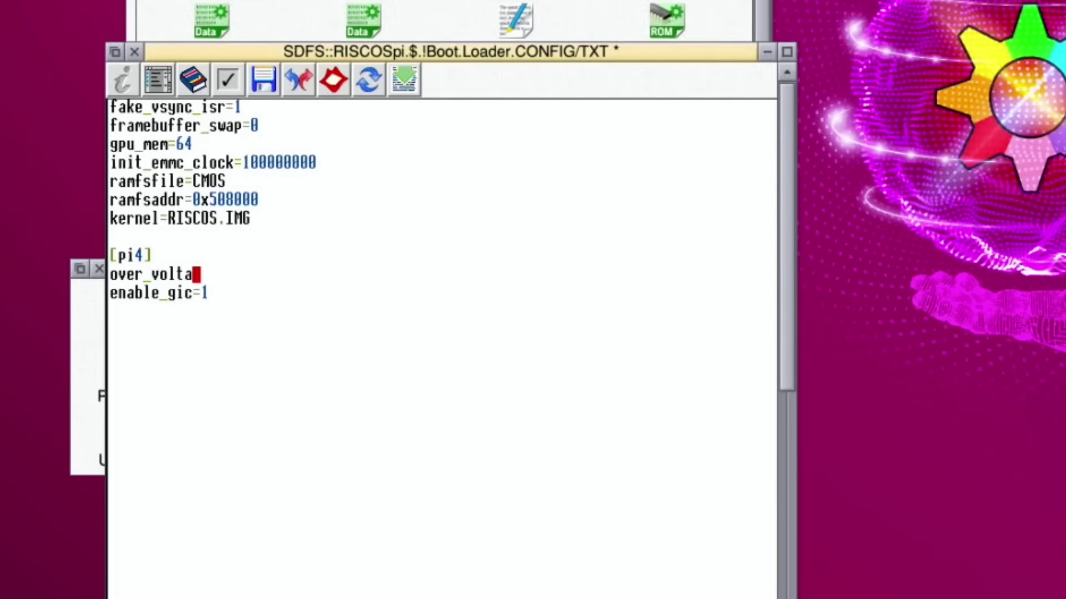
type("ge=6")
key("Return")
type("a")
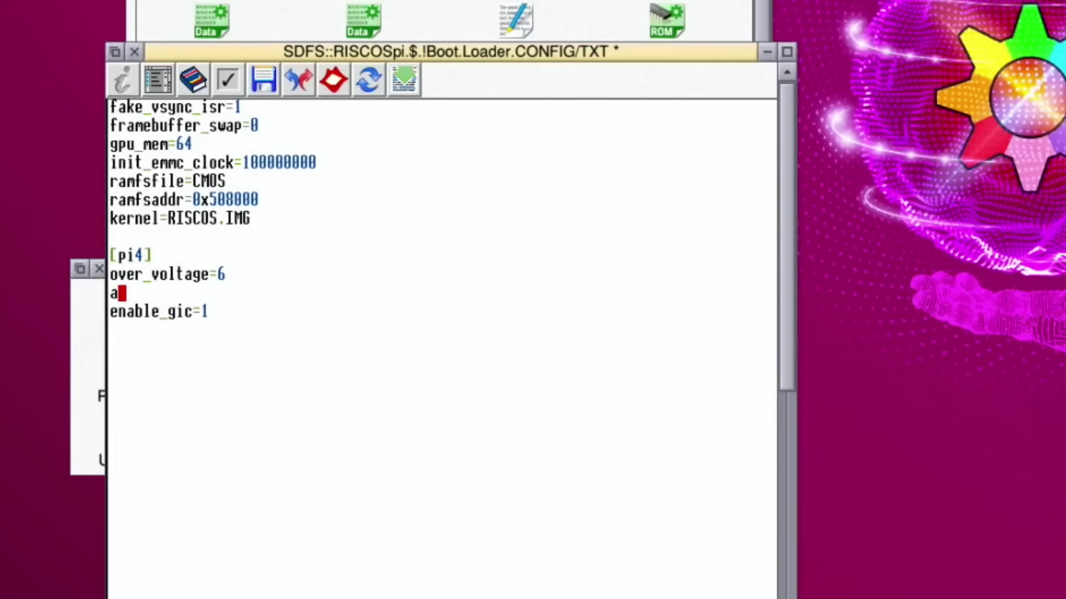
type("rm_freq=")
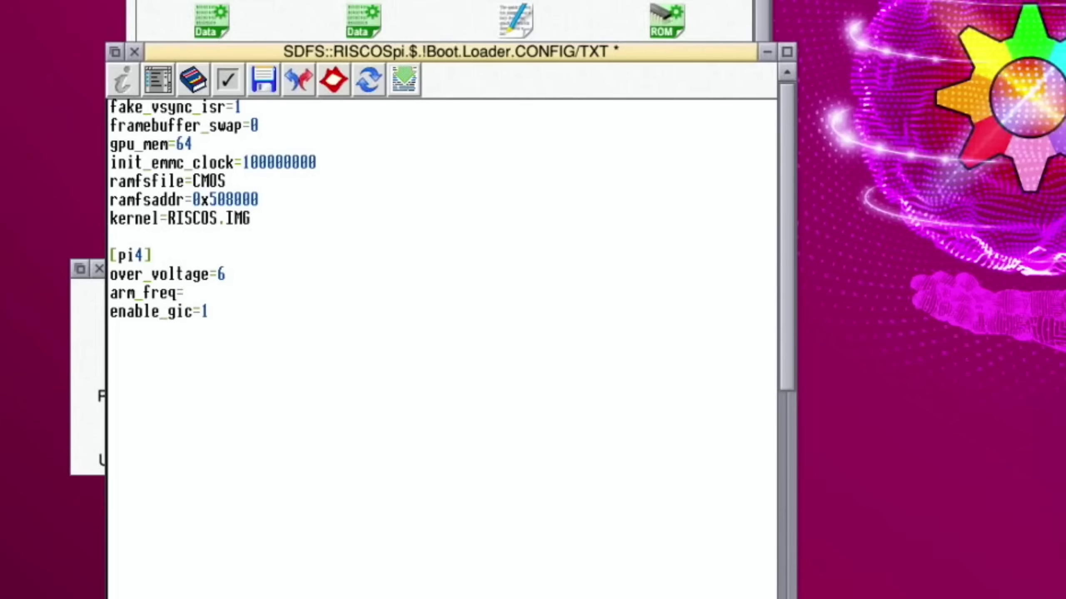
type("2000")
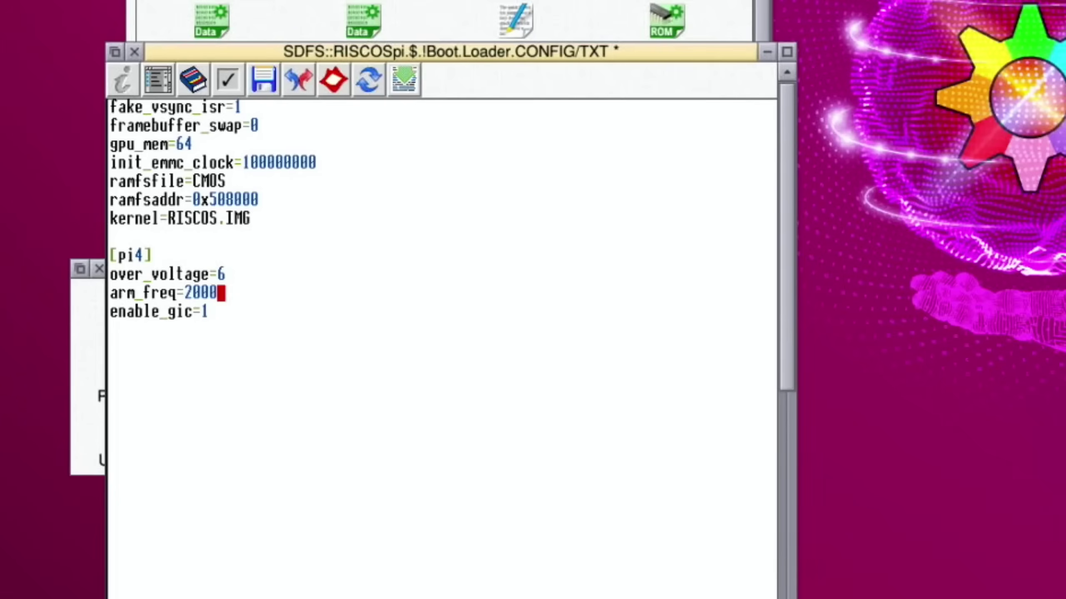
key("Return")
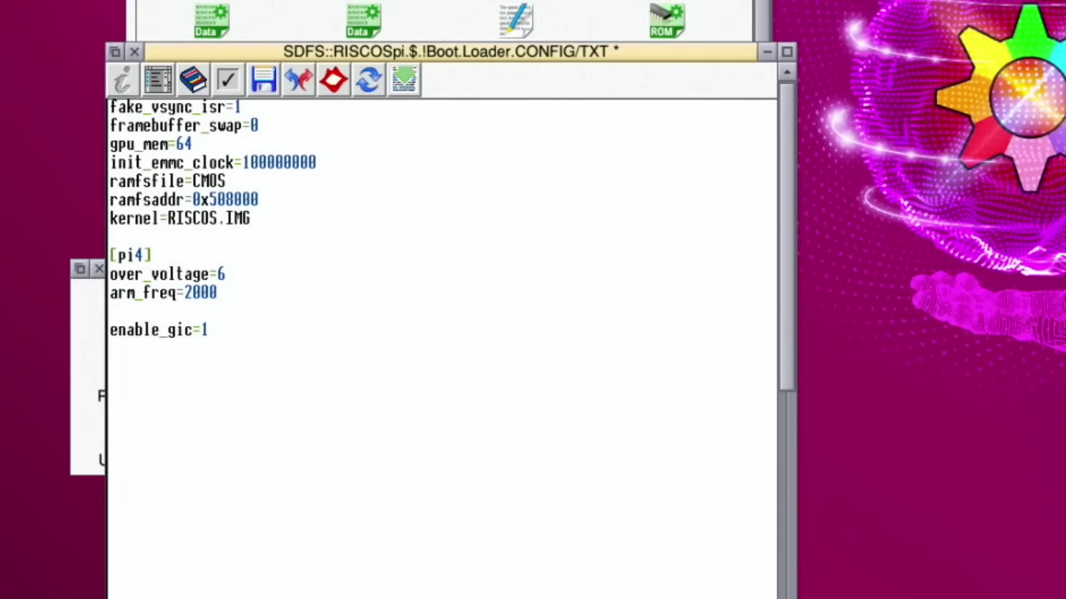
type("disable")
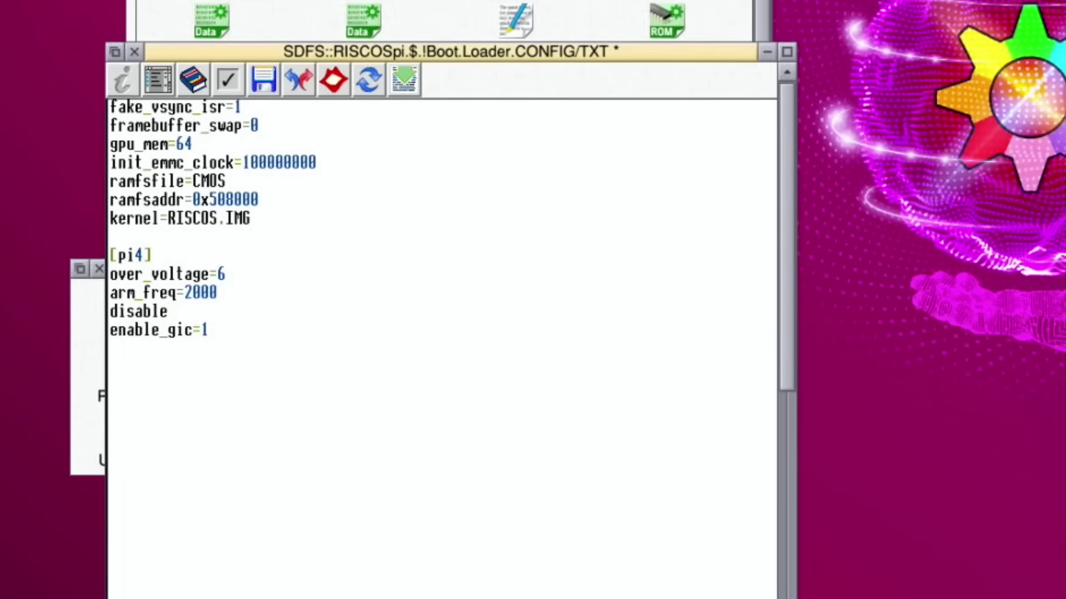
type("_overscan")
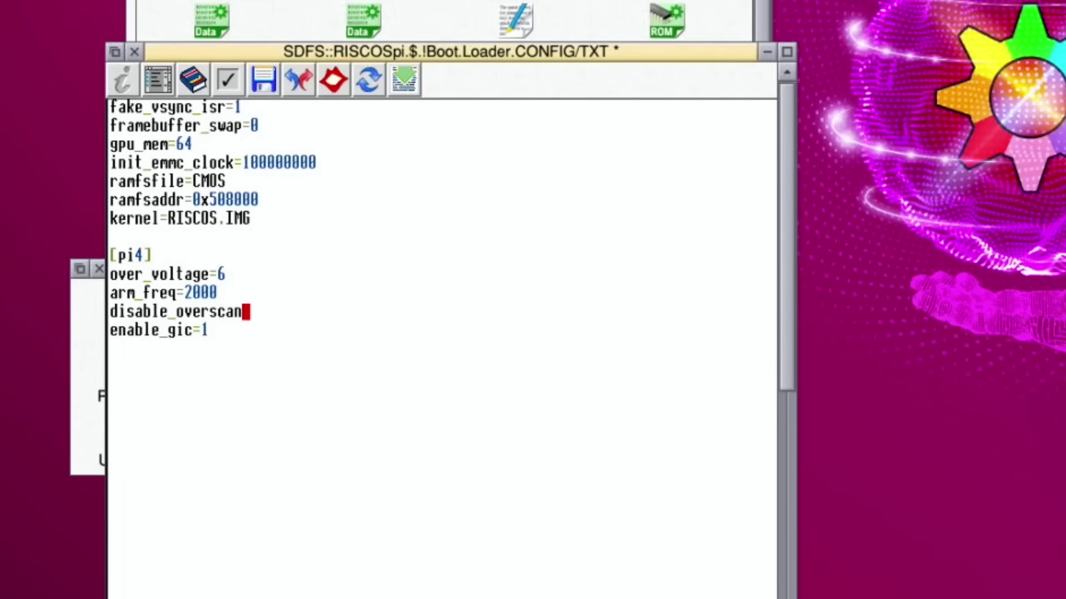
type("=1")
Save the edited CONFIG/TXT, close it, and reopen it to check the changes.
left_click(270, 80)
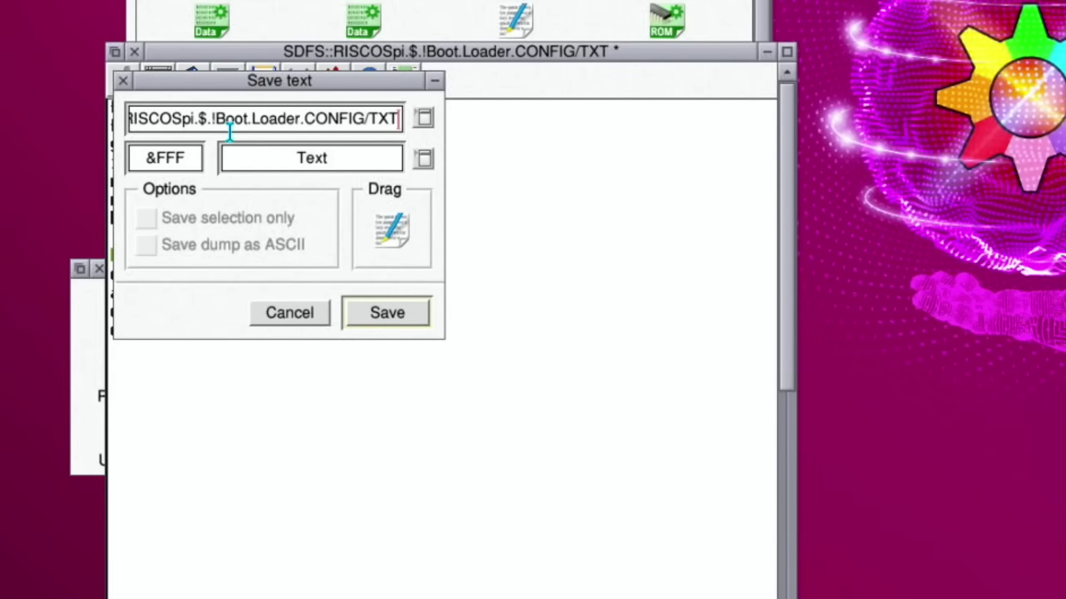
left_click(384, 313)
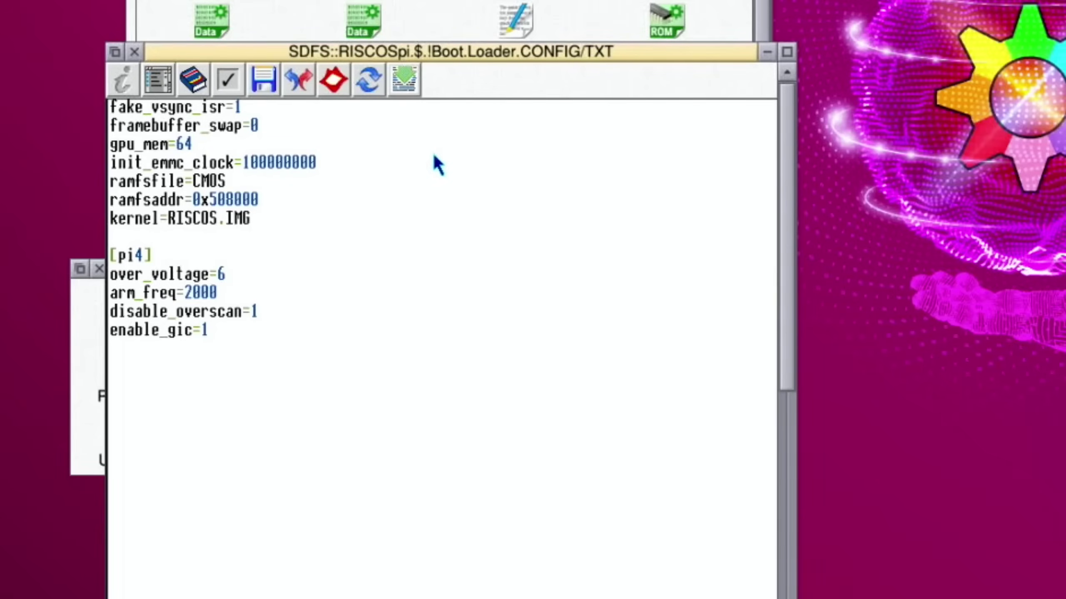
left_click(134, 51)
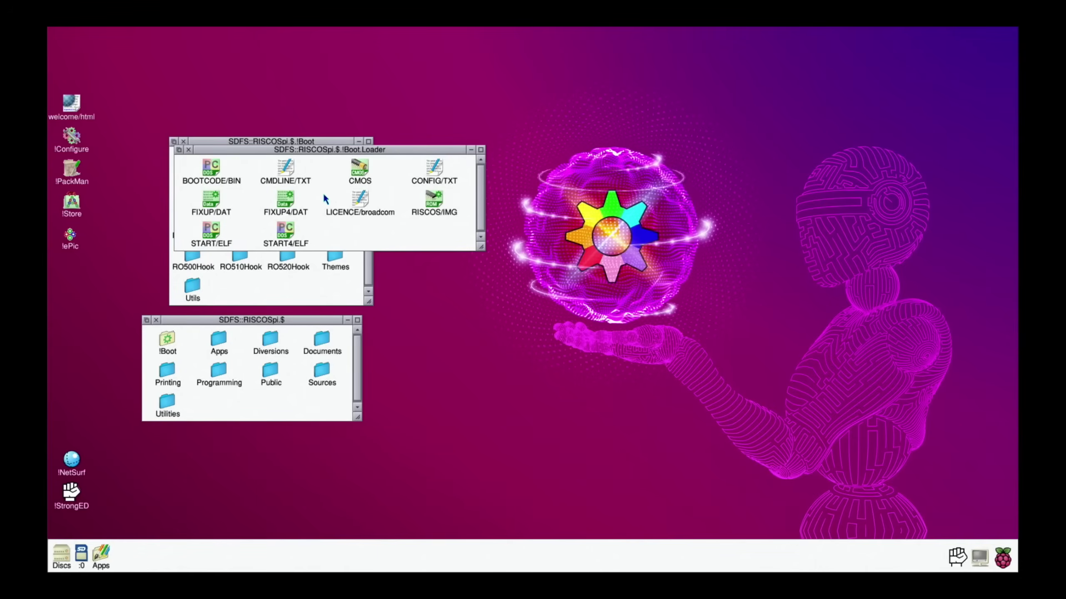
double_click(434, 176)
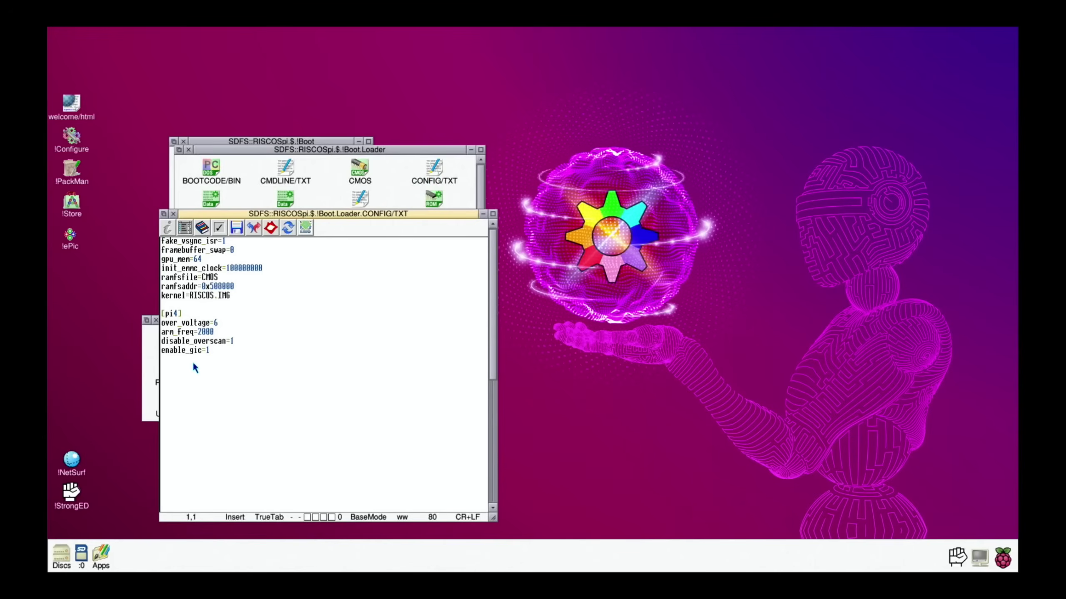
Close CONFIG/TXT and the !Boot.Loader, !Boot and SD card root Filer windows.
left_click(173, 214)
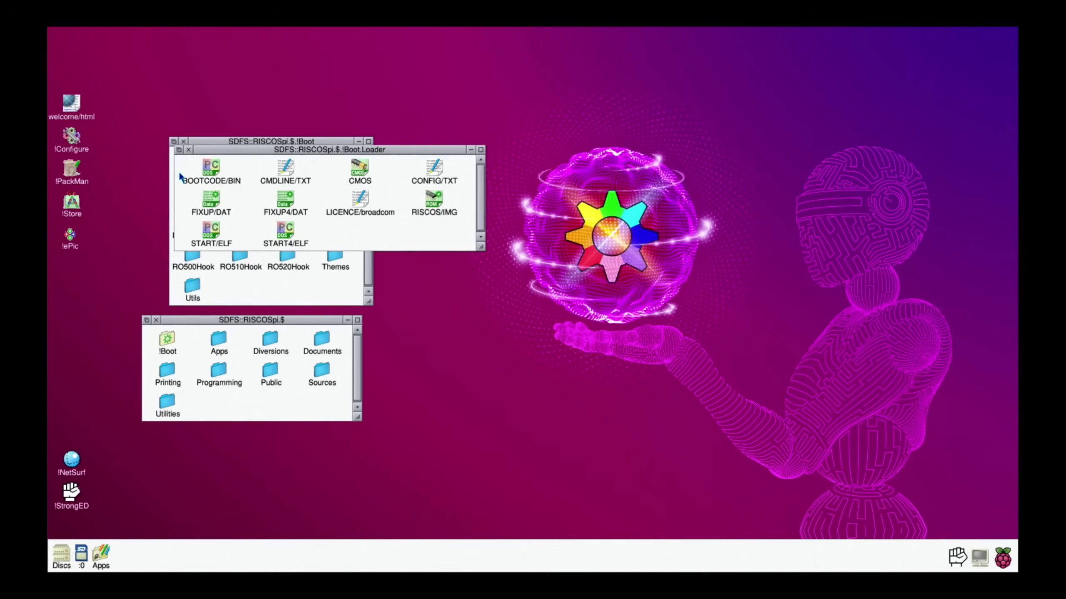
left_click(189, 151)
left_click(183, 142)
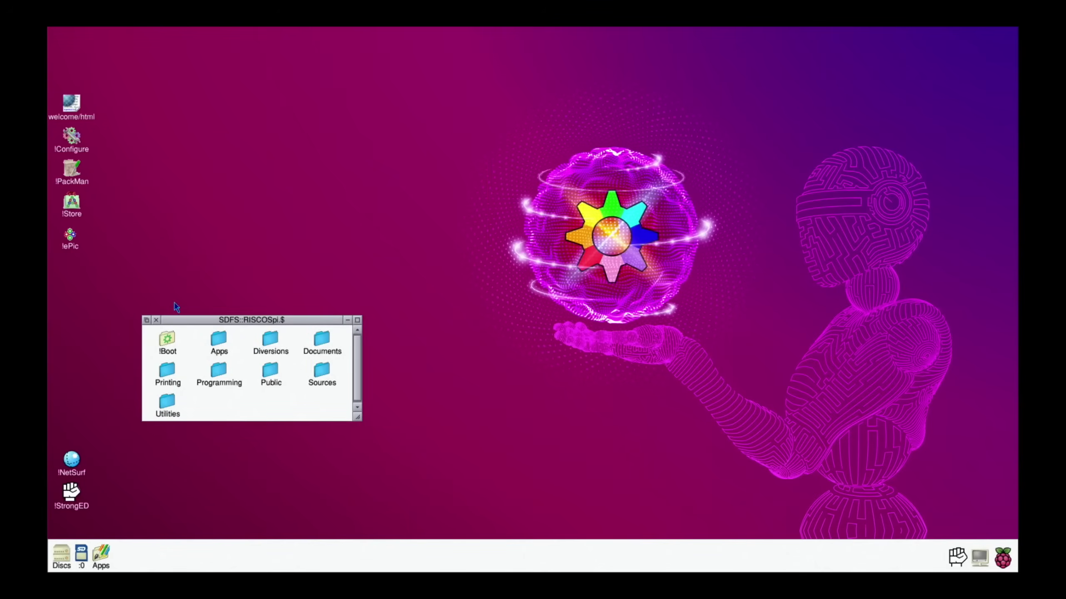
left_click(156, 320)
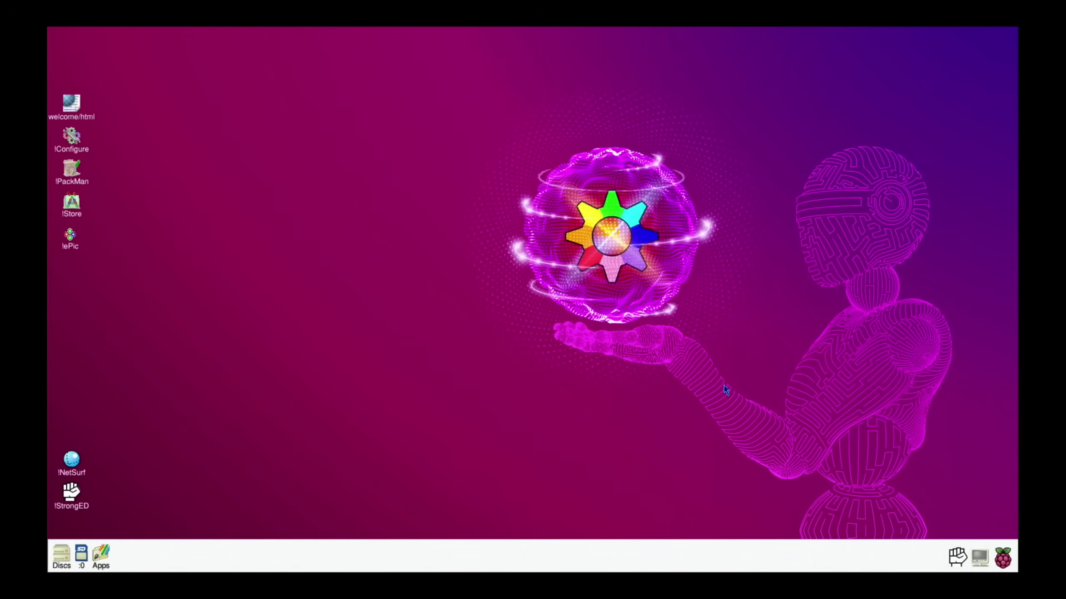
Shut down RISC OS from the Raspberry Pi icon-bar menu and choose Restart.
middle_click(1006, 559)
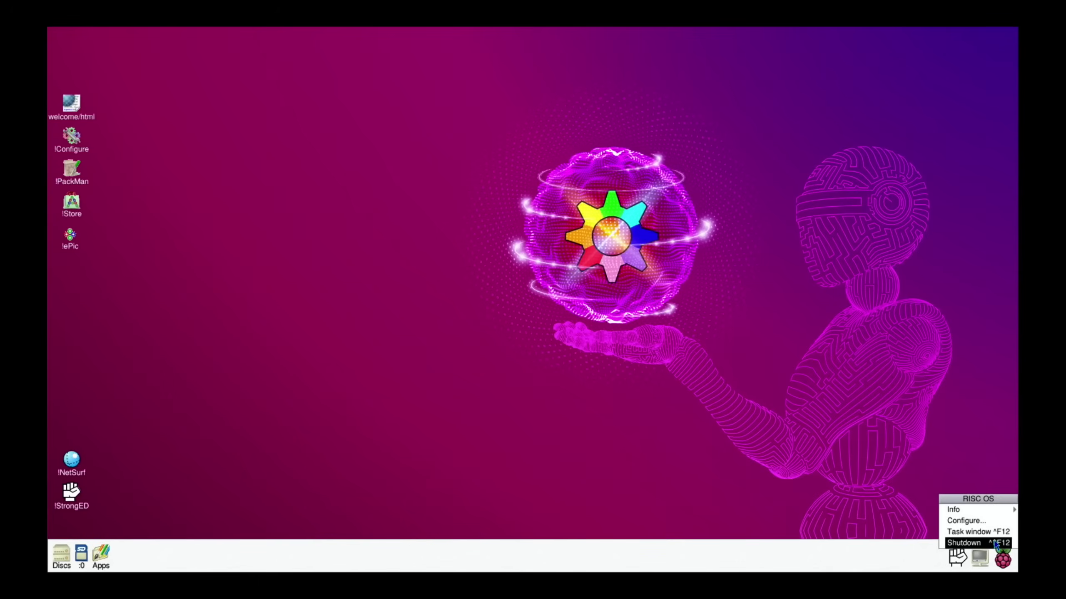
left_click(996, 544)
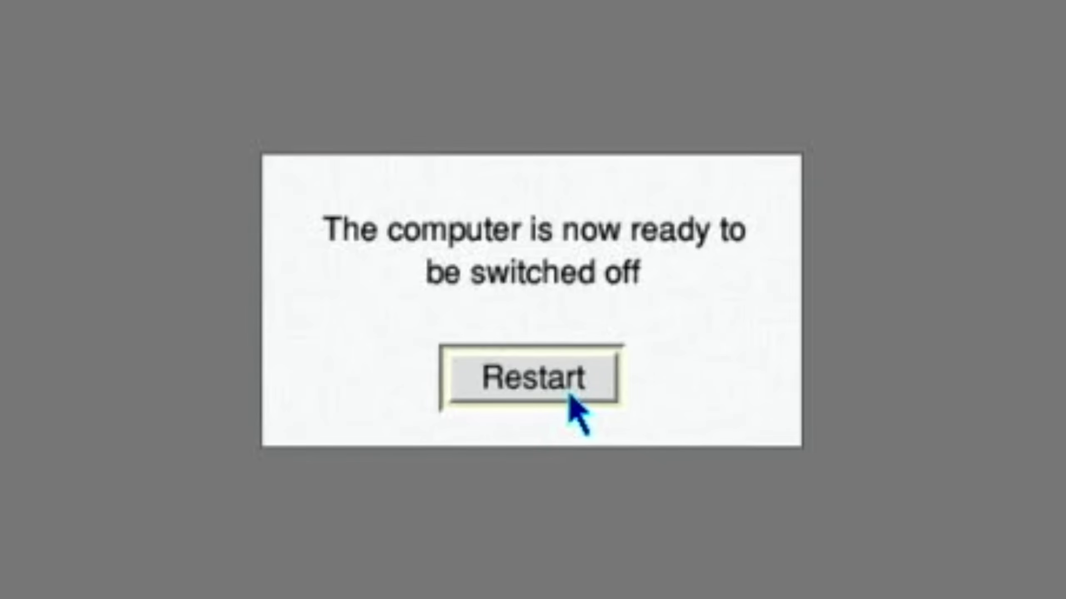
left_click(570, 395)
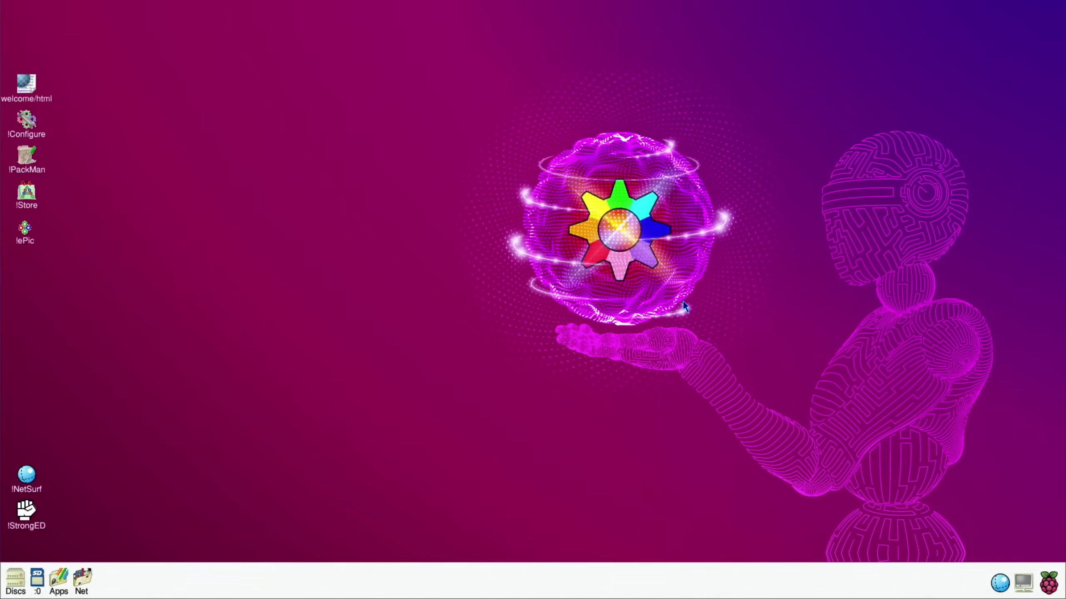
double_click(23, 135)
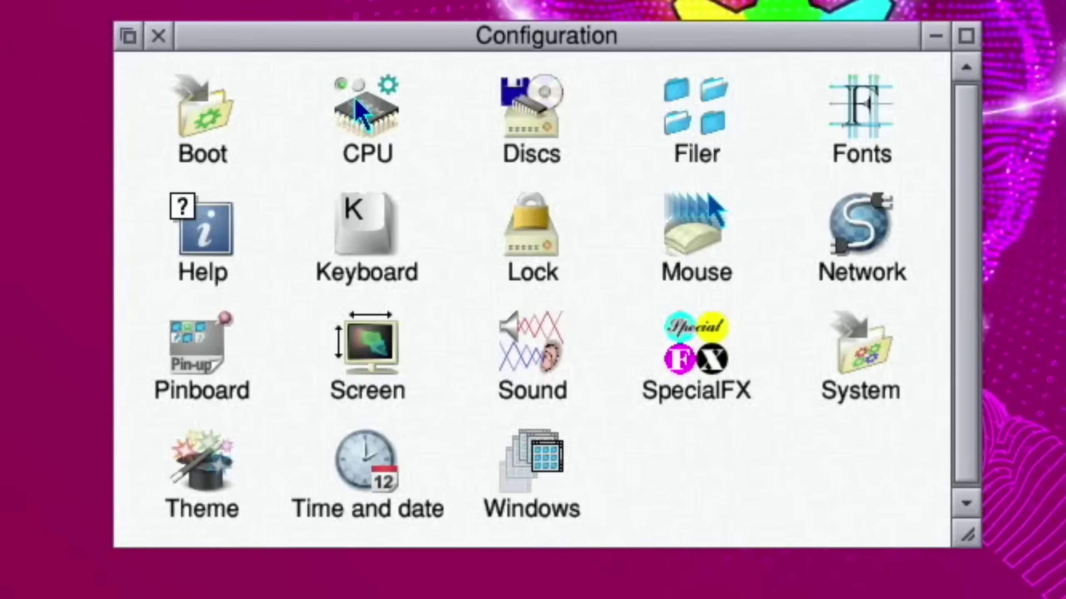
left_click(357, 105)
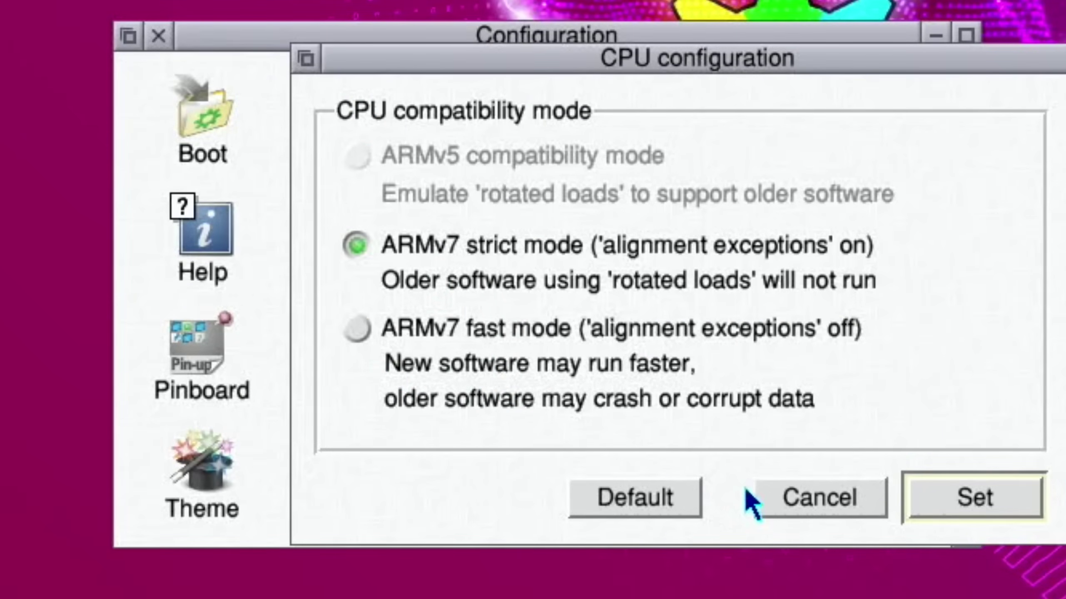
left_click(783, 496)
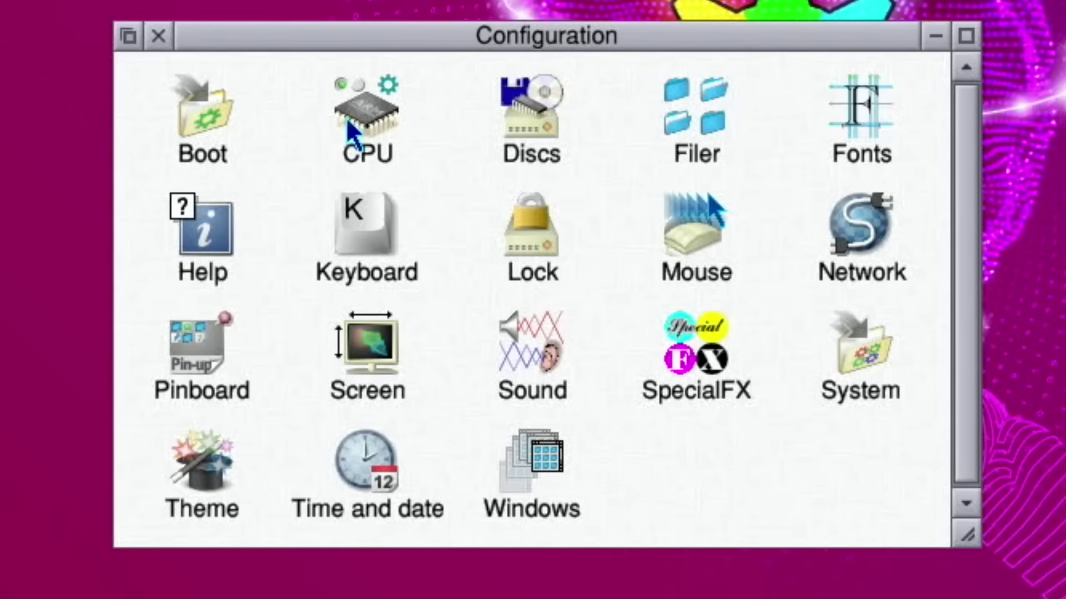
middle_click(373, 110)
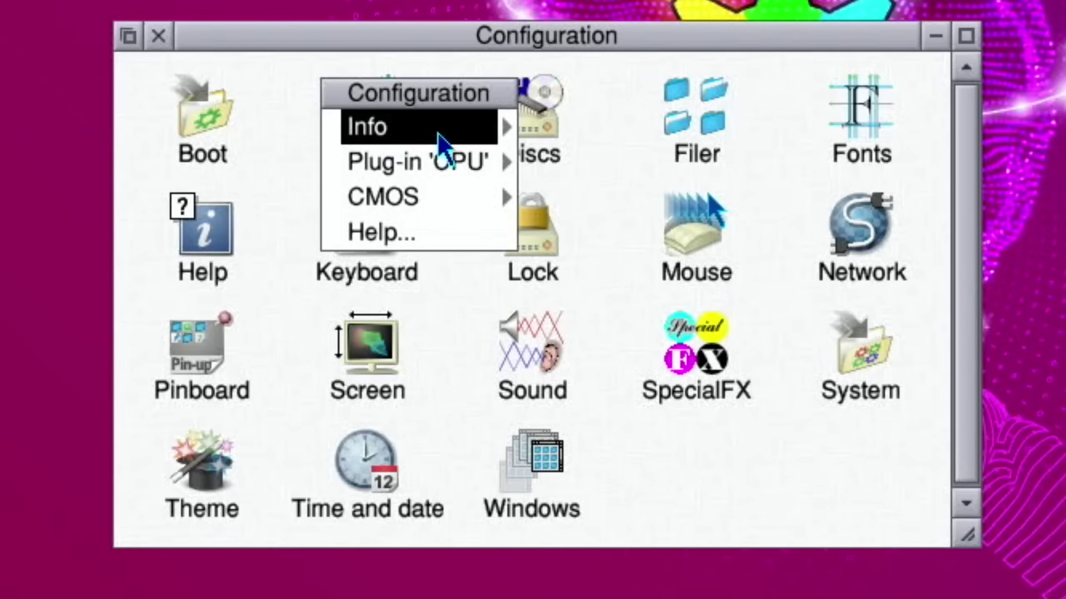
mouse_move(503, 135)
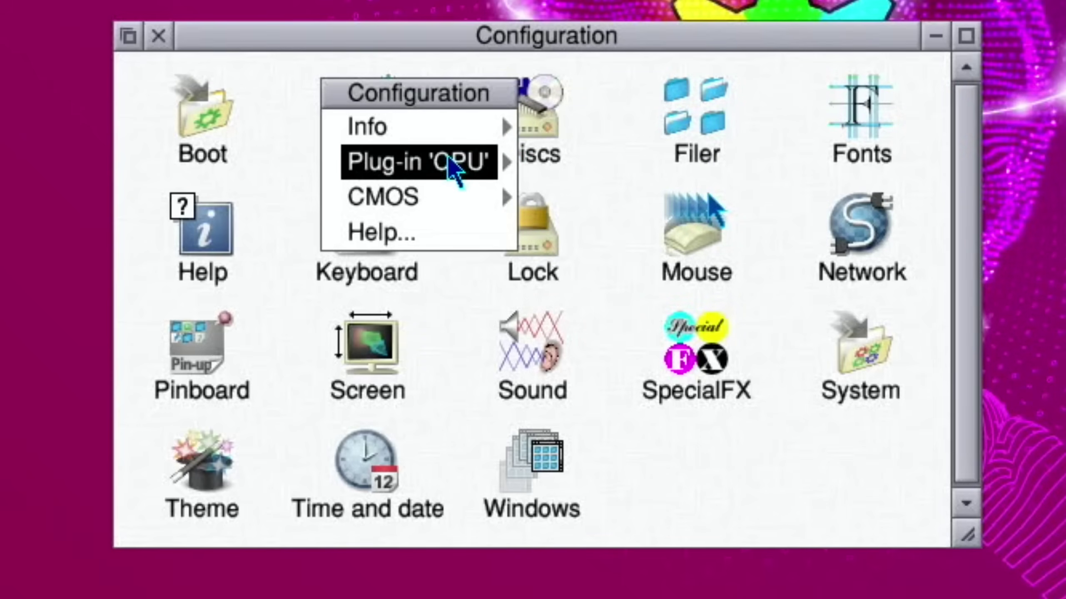
mouse_move(513, 169)
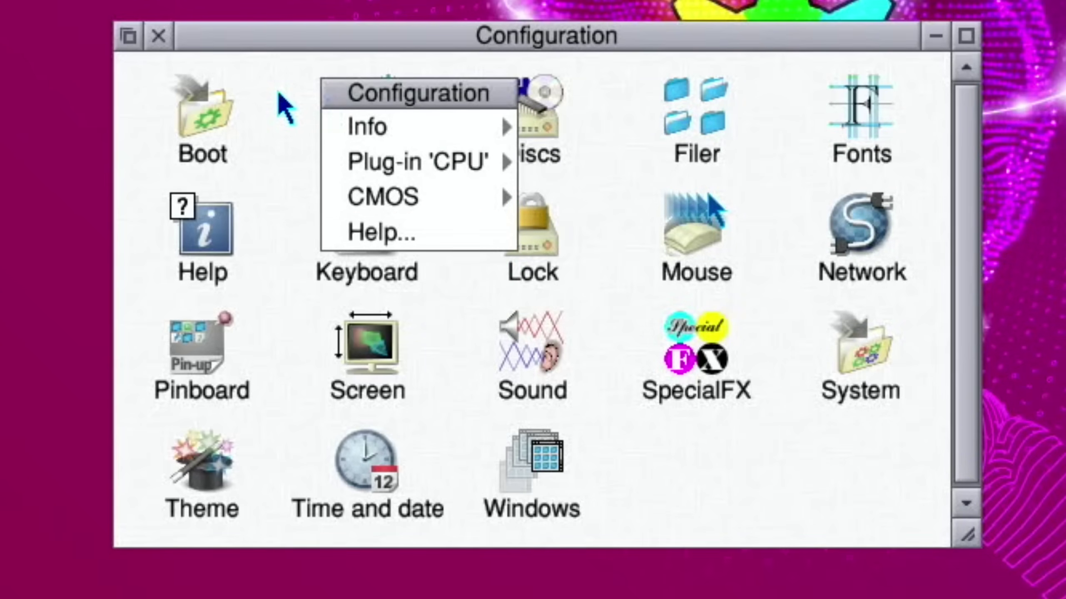
left_click(279, 100)
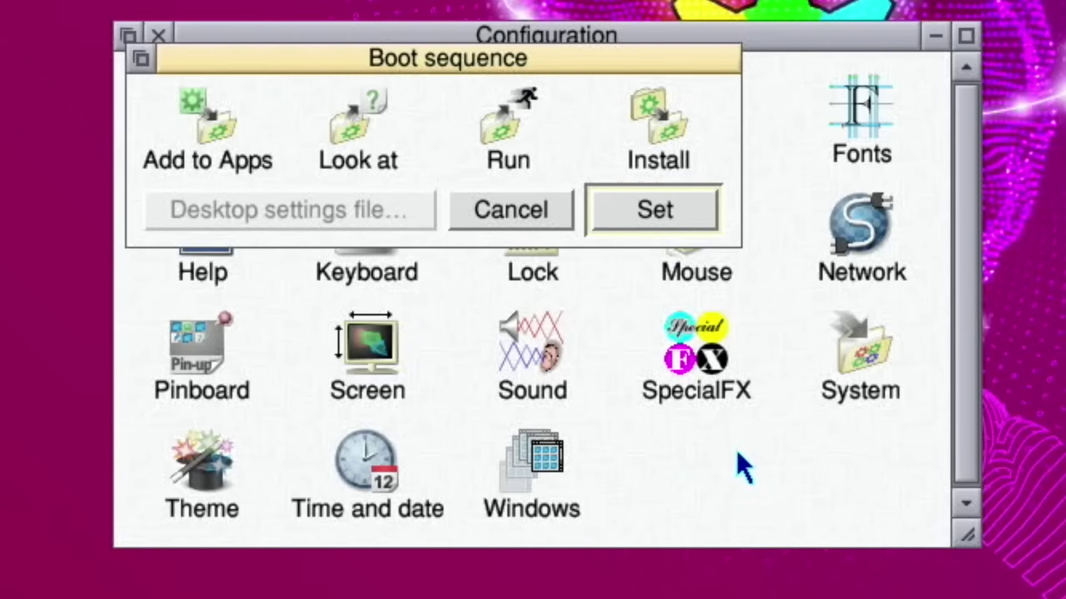
left_click(473, 215)
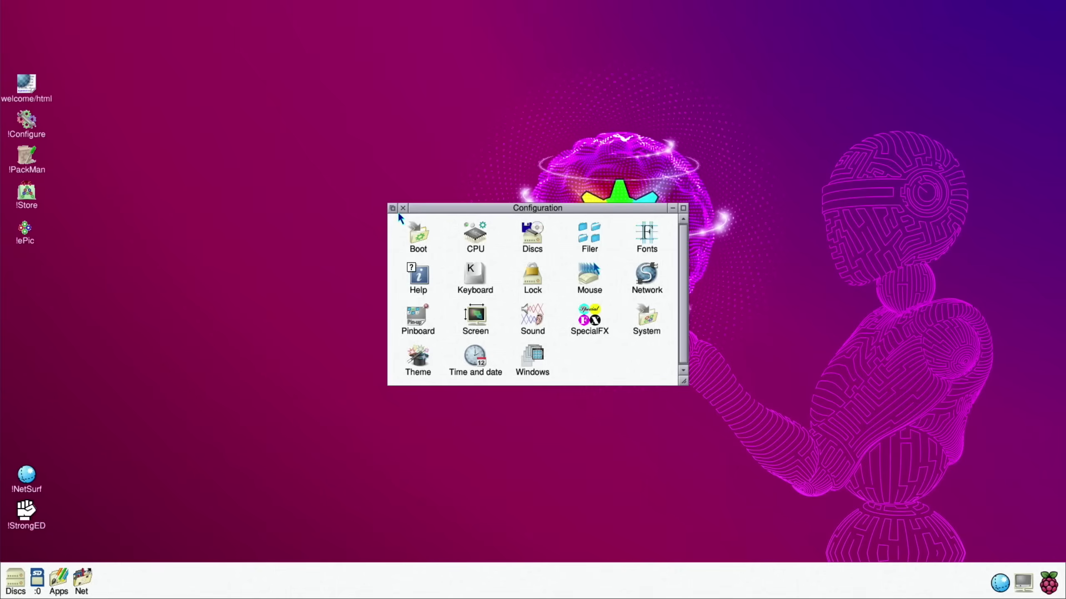
Close Configure, load BBC News in NetSurf, and enlarge the browser window to full height.
left_click(160, 40)
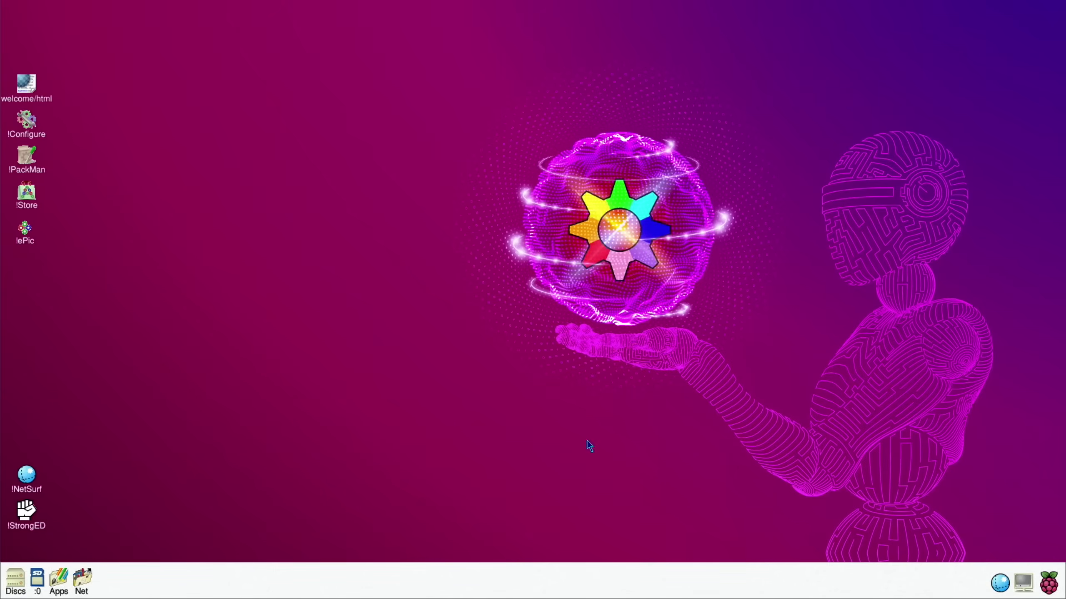
left_click(1001, 584)
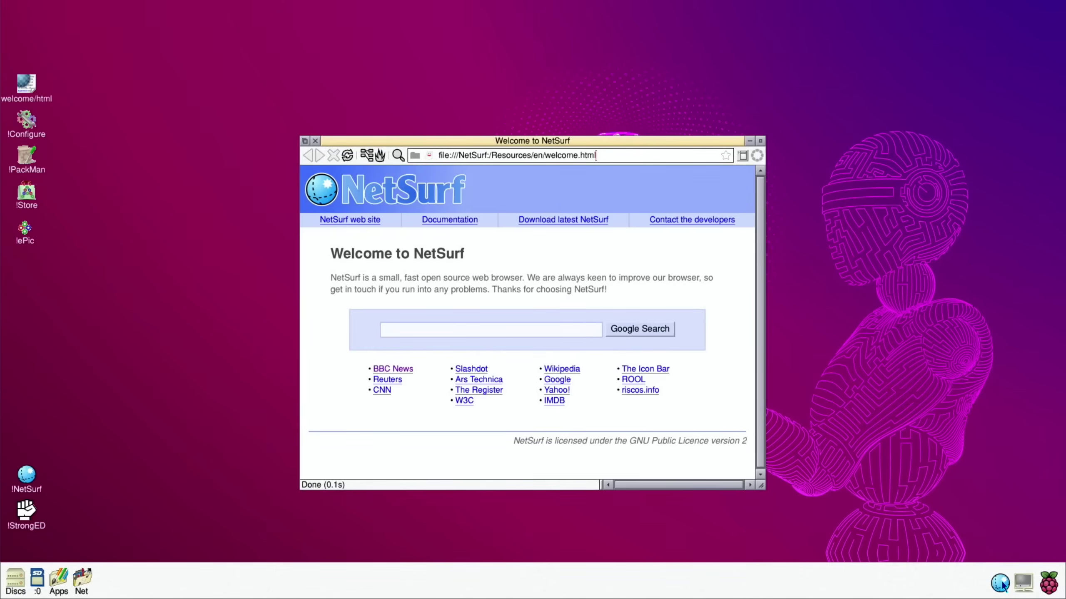
left_click(405, 371)
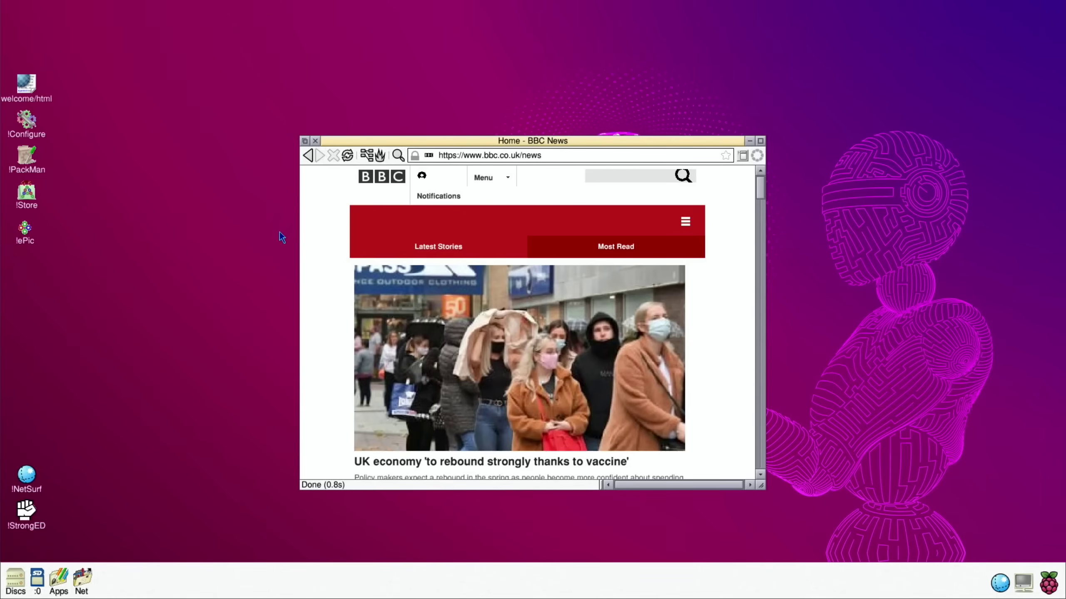
left_click_drag(397, 141, 352, 19)
scroll(477, 197, "down", 1)
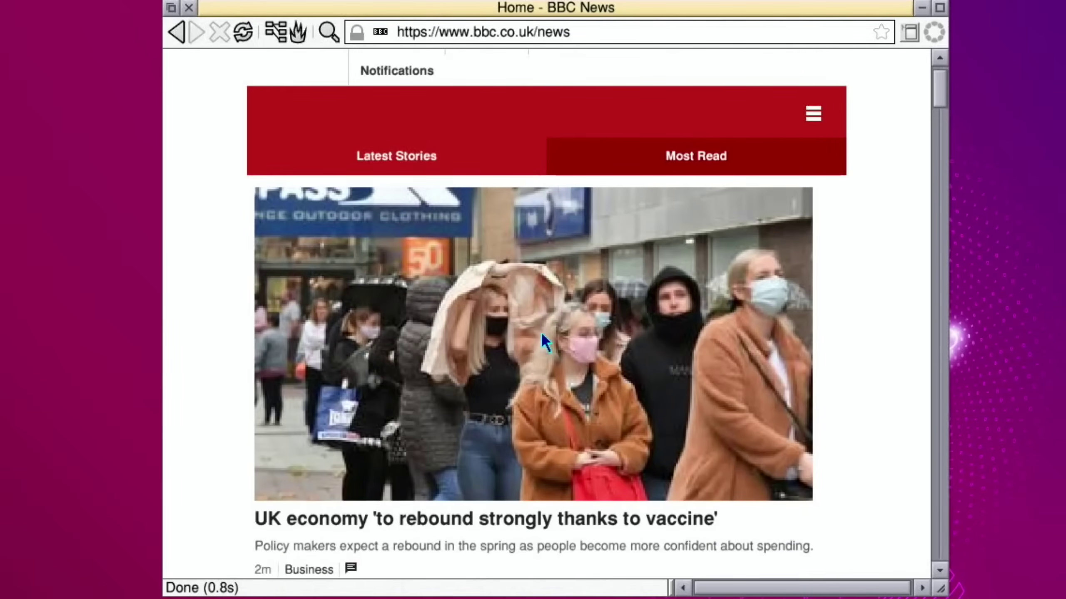
scroll(541, 332, "down", 11)
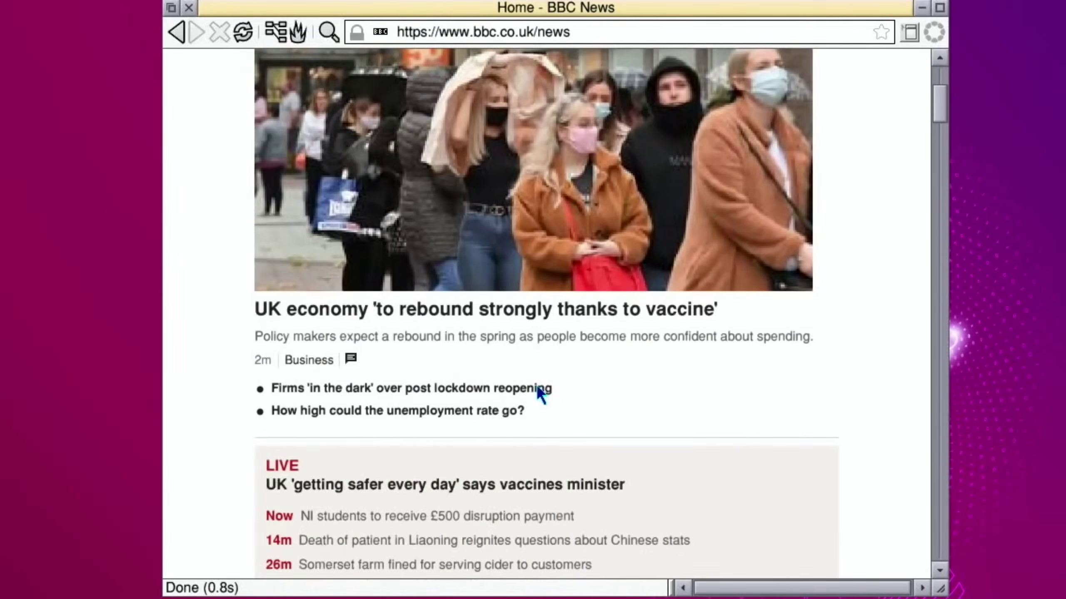
scroll(529, 504, "up", 12)
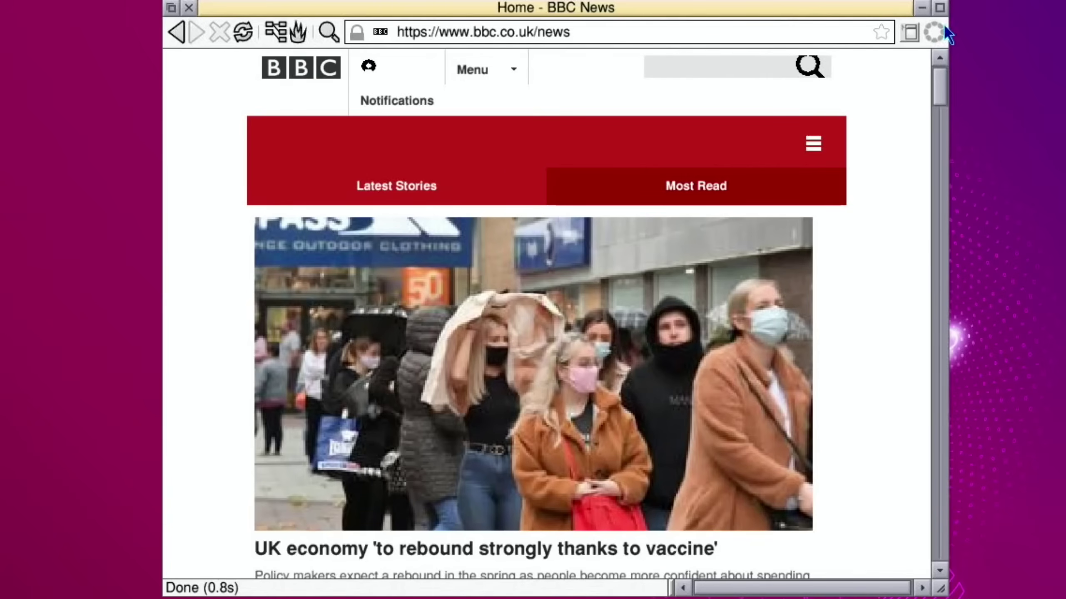
left_click(940, 8)
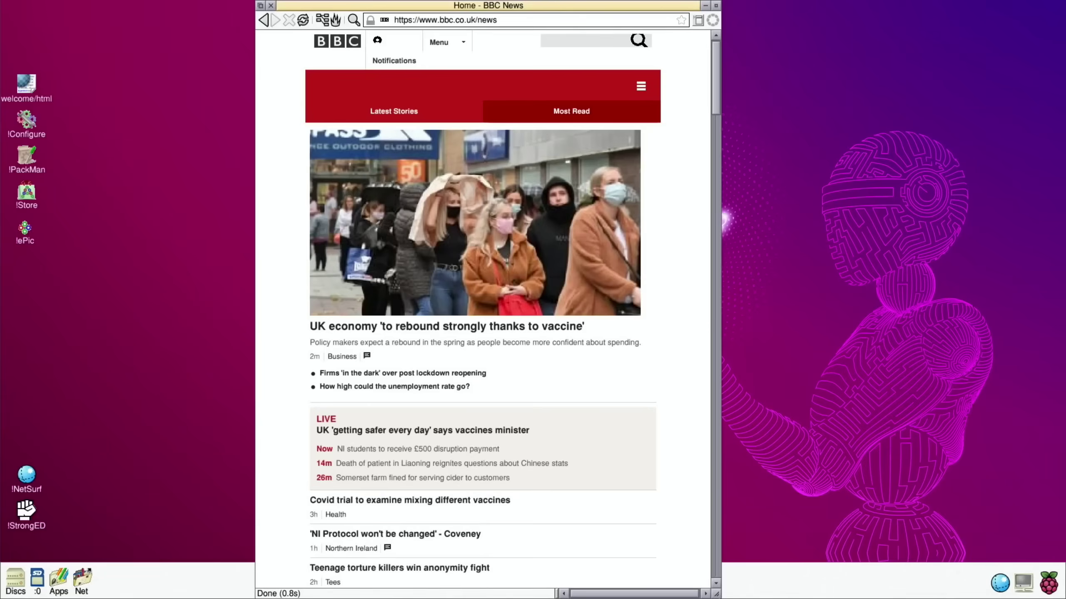
Widen the NetSurf window and open the BBC Sport home page from the news sections.
left_click_drag(719, 594, 1061, 575)
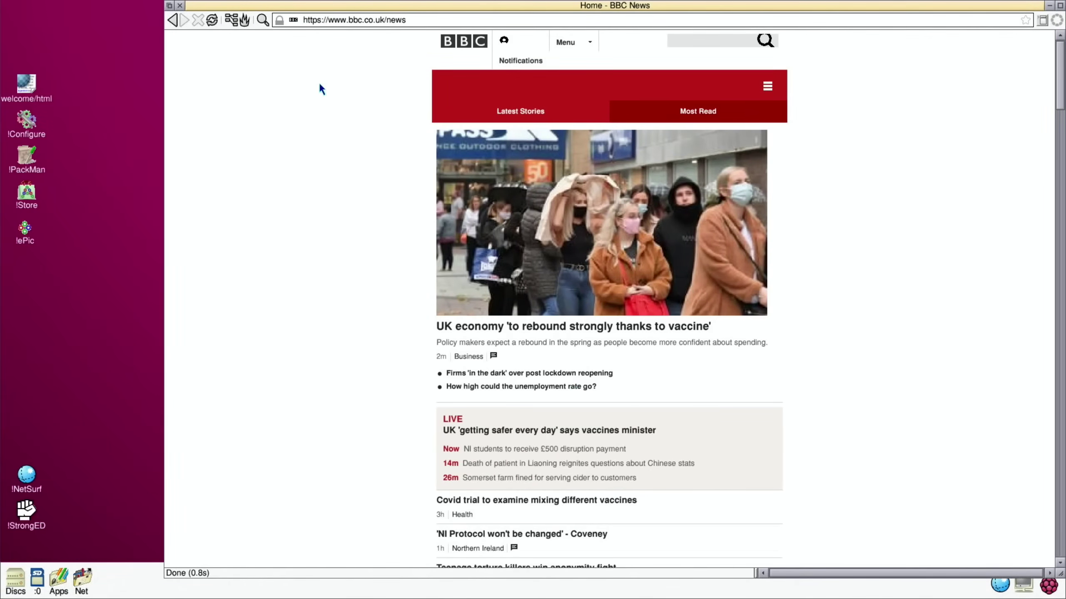
left_click(584, 42)
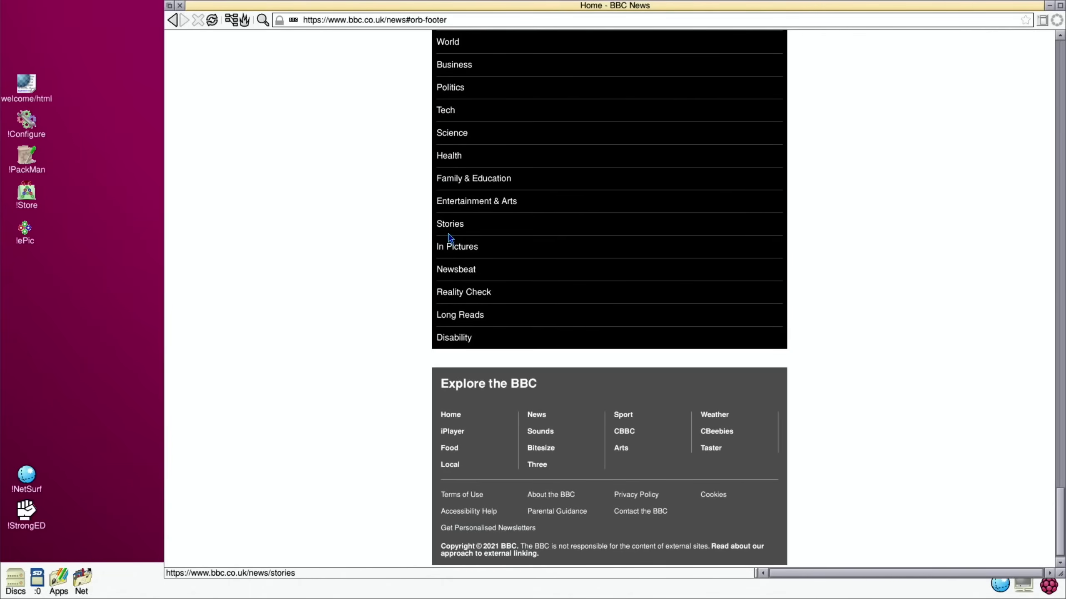
scroll(494, 173, "up", 3)
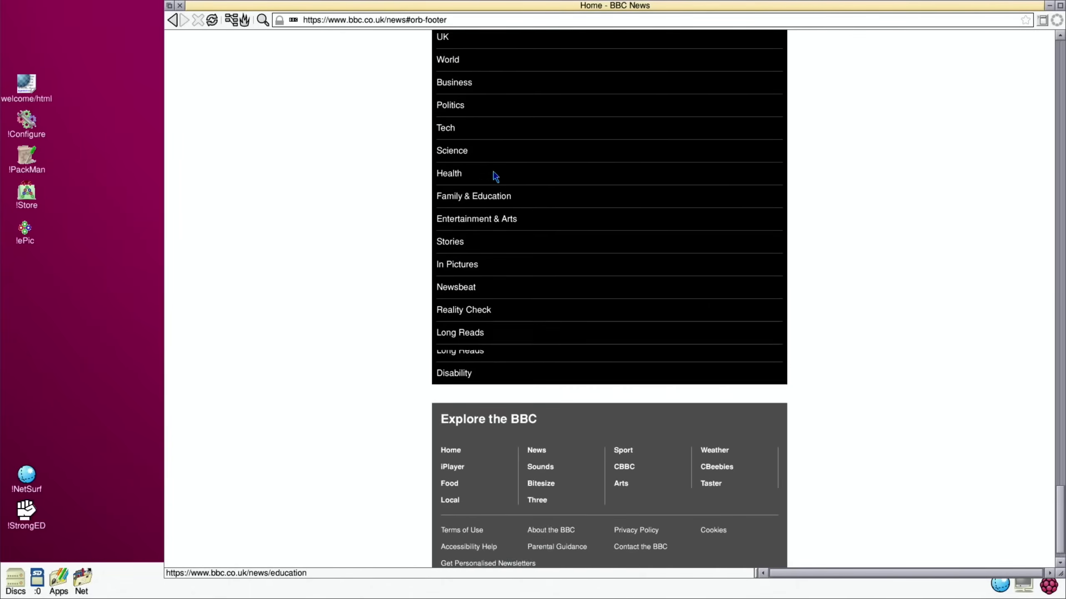
scroll(500, 182, "up", 2)
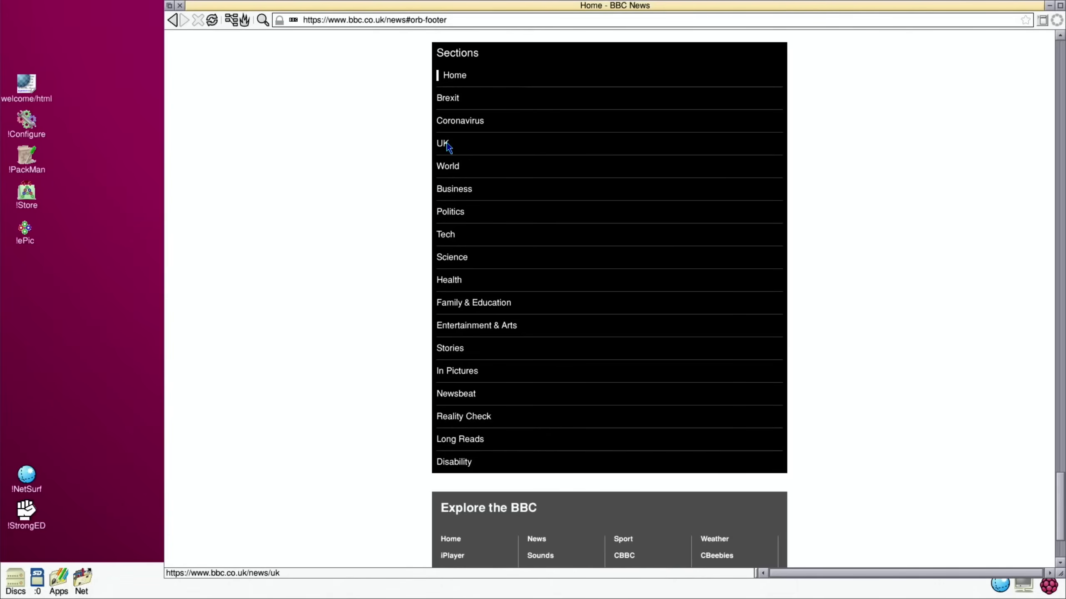
scroll(509, 203, "down", 2)
scroll(507, 203, "down", 2)
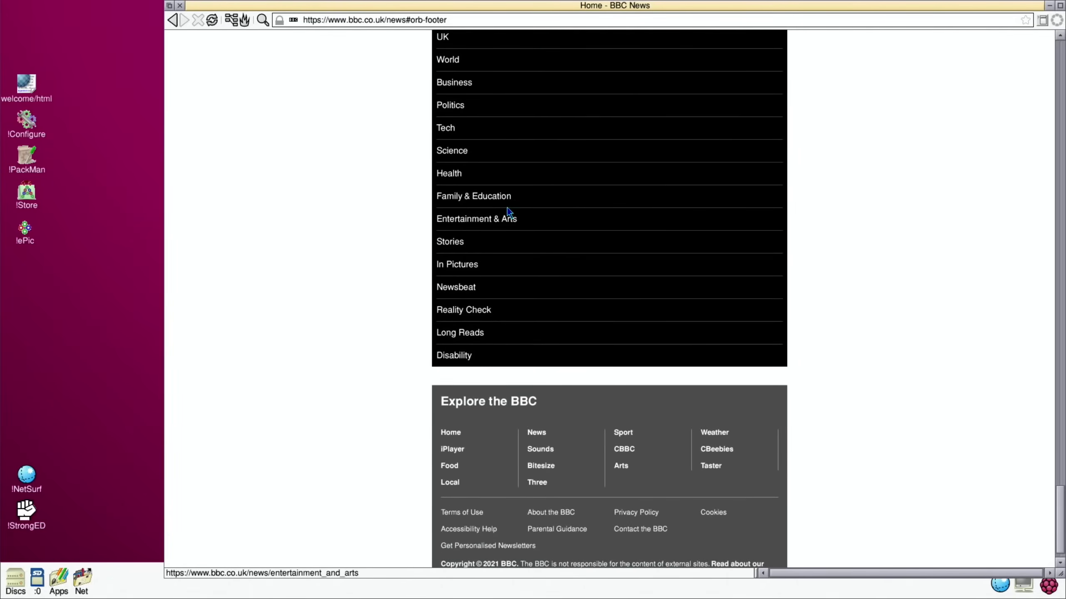
scroll(510, 210, "down", 1)
left_click(624, 416)
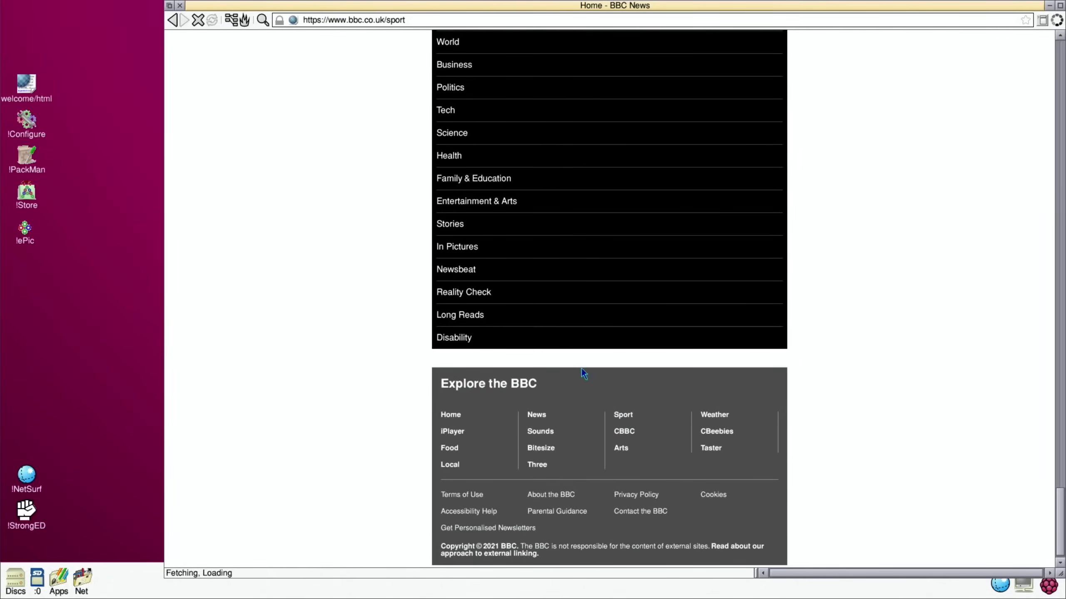
scroll(416, 220, "down", 5)
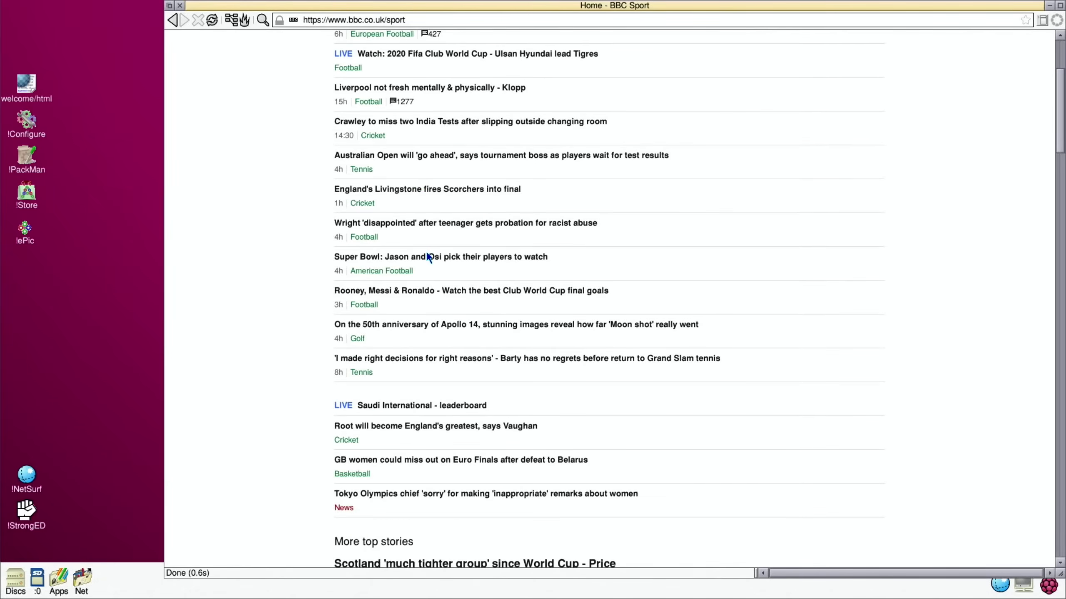
scroll(430, 250, "up", 5)
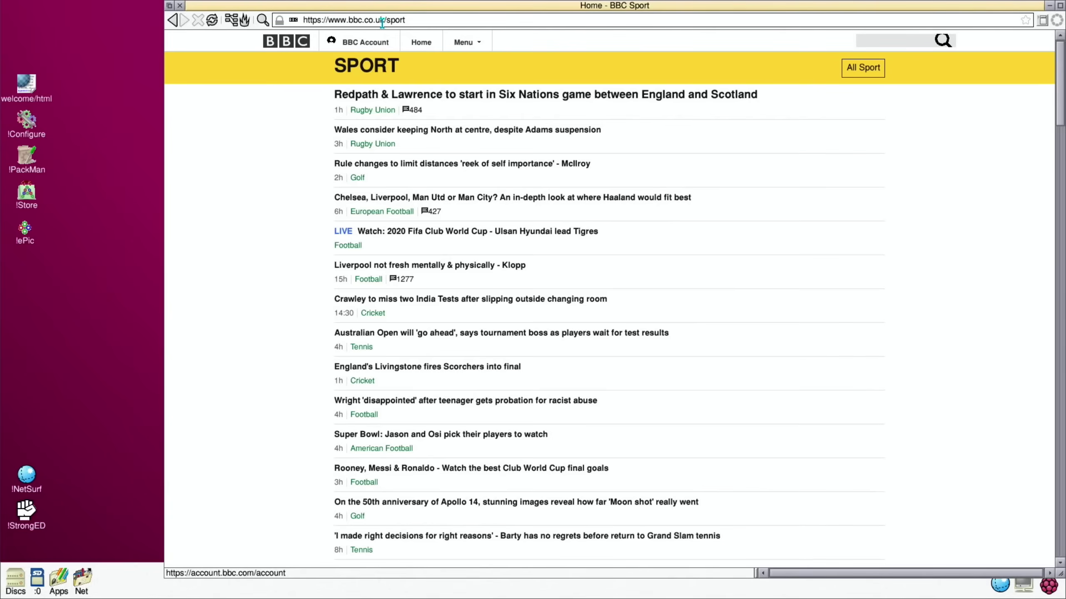
Clear the address bar and start typing the hotukdeals address.
left_click(432, 19)
key("Return")
key("BackSpace")
key("BackSpace")
key("BackSpace")
key("BackSpace")
key("BackSpace")
key("BackSpace")
key("BackSpace")
key("BackSpace")
key("BackSpace")
key("BackSpace")
key("BackSpace")
key("BackSpace")
key("BackSpace")
key("BackSpace")
key("BackSpace")
key("BackSpace")
key("BackSpace")
key("BackSpace")
key("BackSpace")
key("BackSpace")
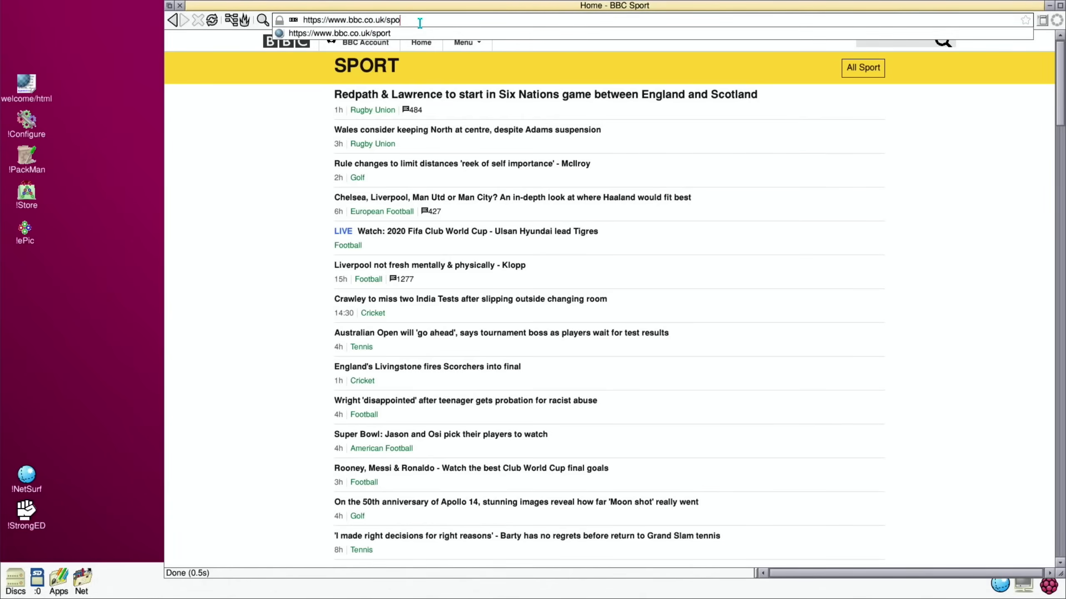
key("BackSpace")
key("BackSpace")
key("BackSpace")
key("BackSpace")
key("BackSpace")
key("BackSpace")
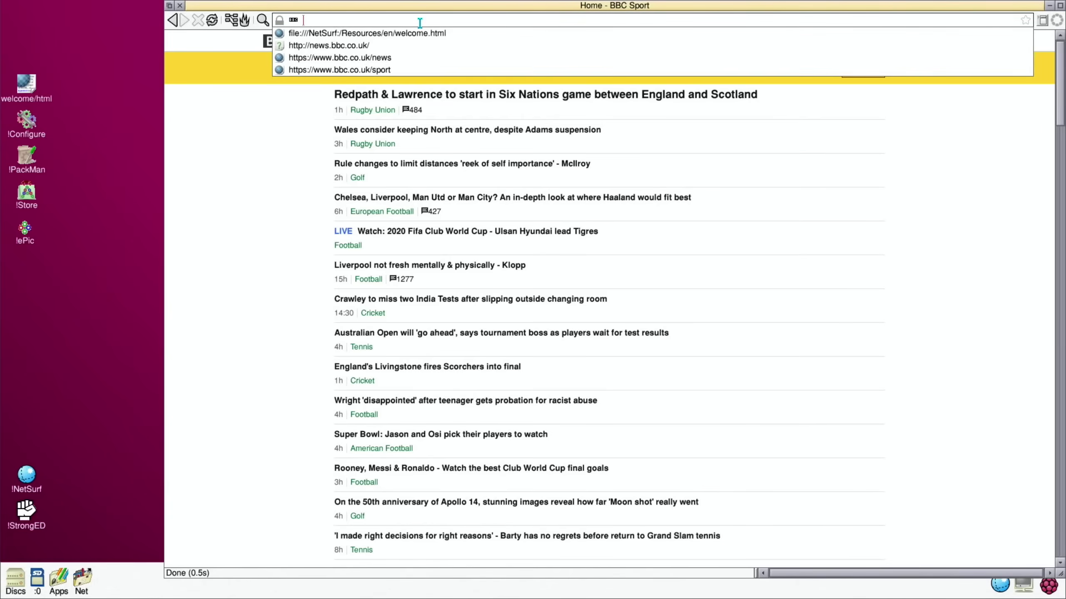
type("hotukdeals")
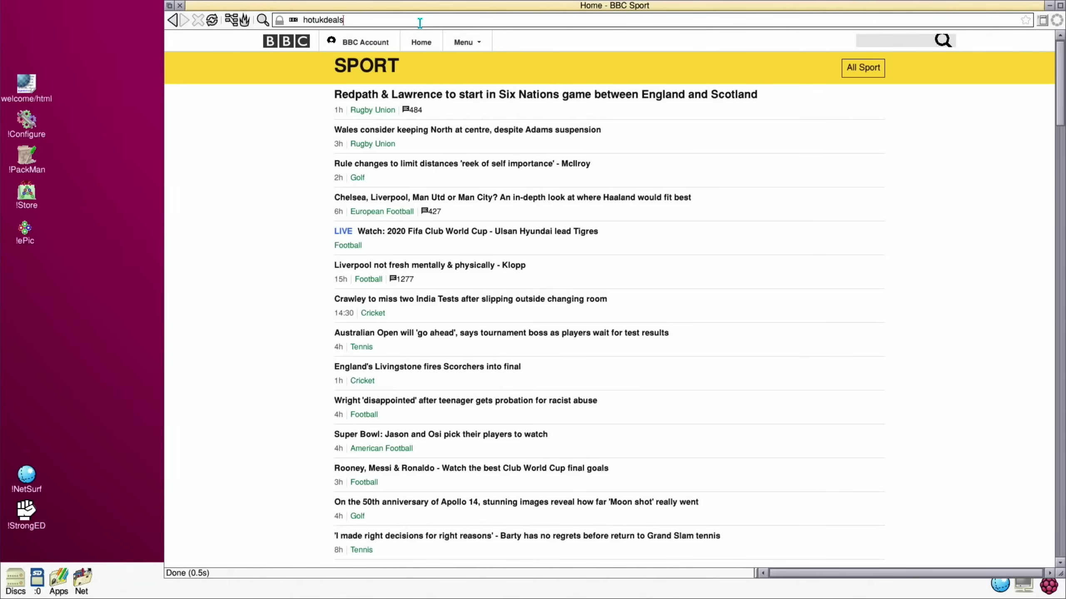
key("Return")
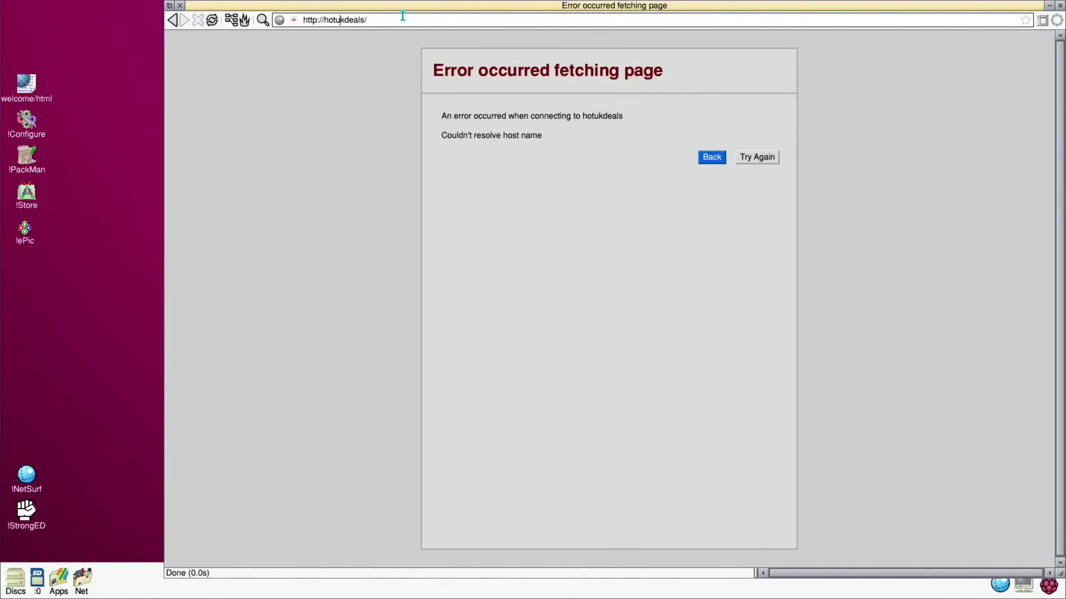
key("Left")
key("Left")
key("Left")
key("Left")
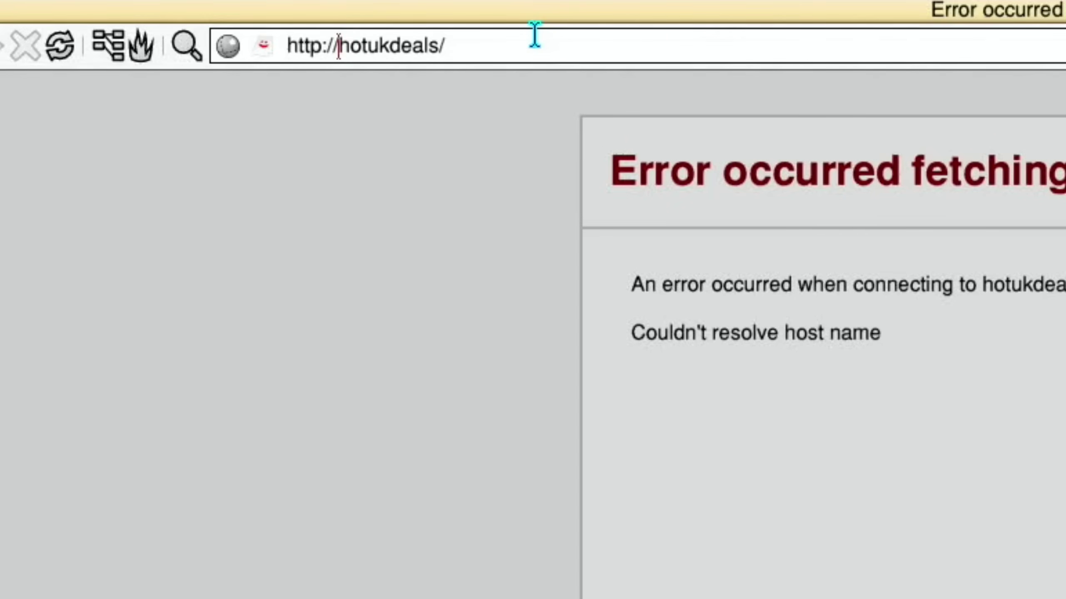
type("www.")
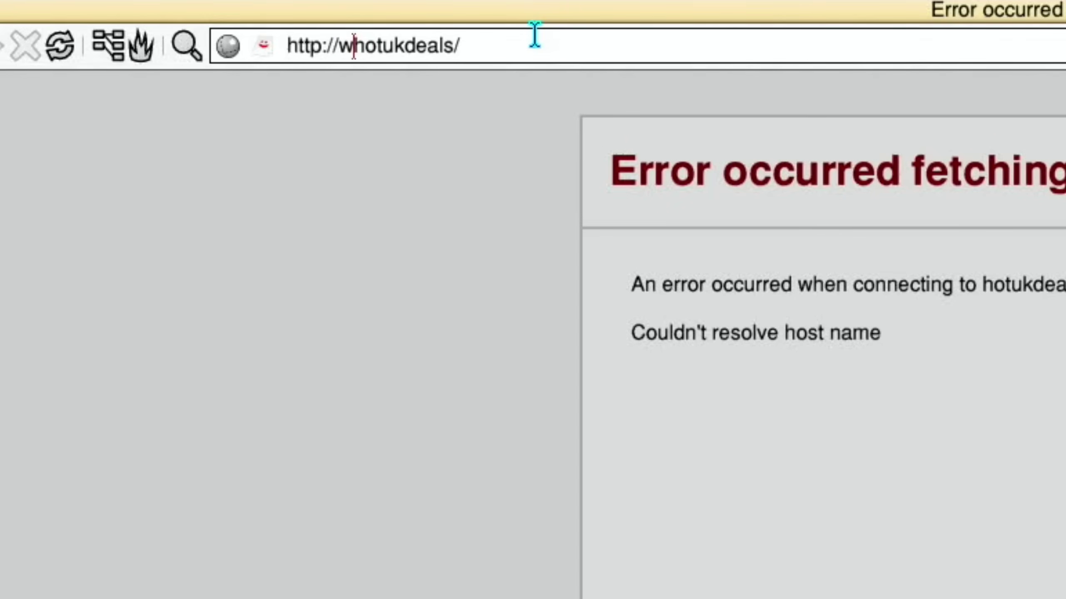
key("Return")
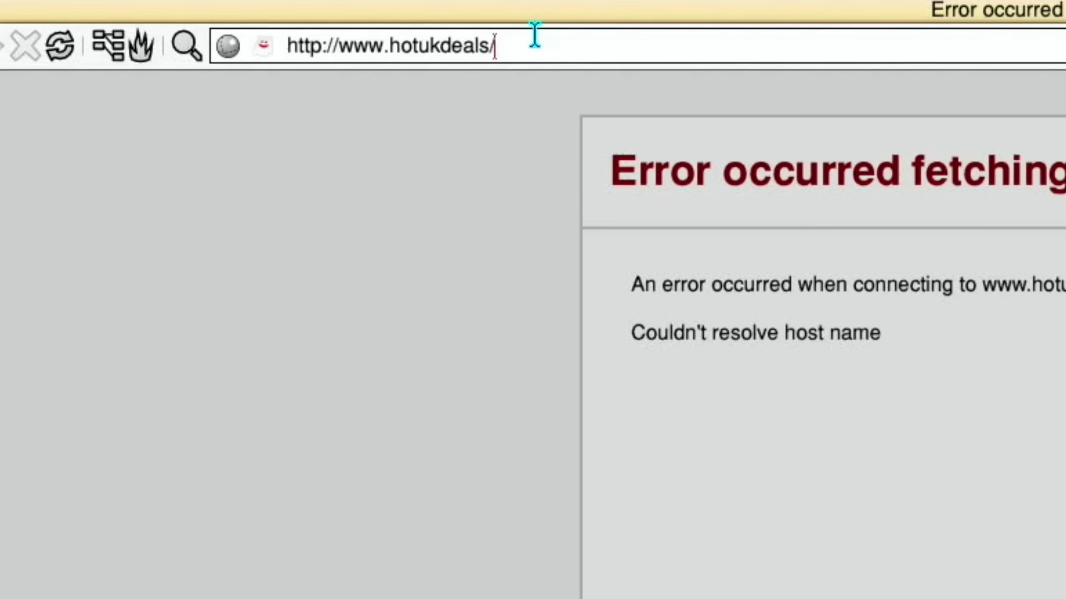
key("BackSpace")
type(".co.i")
key("BackSpace")
type("uk")
key("Return")
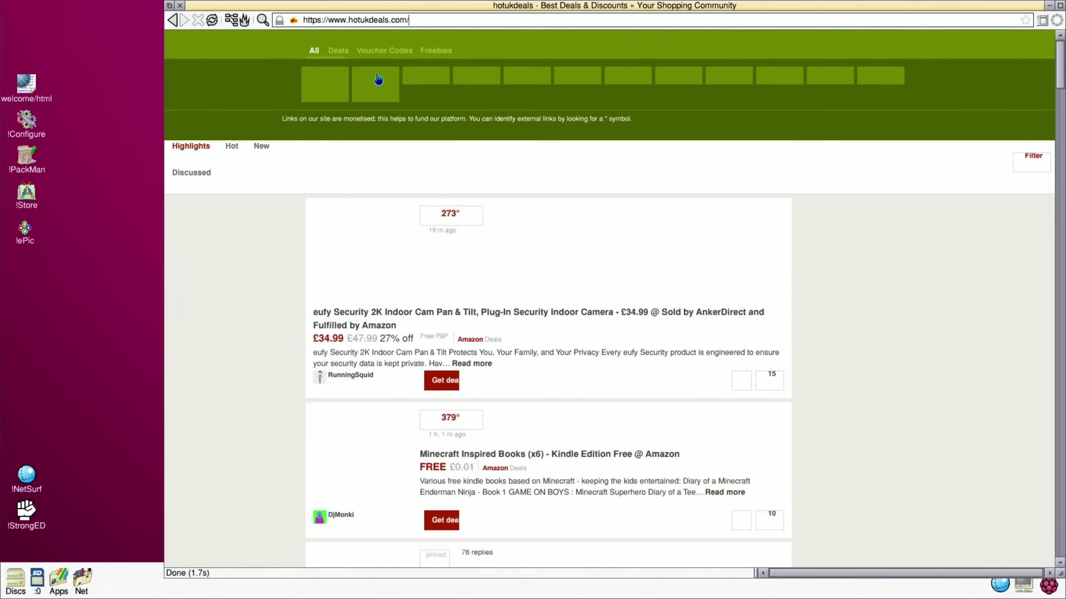
Scroll down through the hotukdeals deal listings and back up to the top.
scroll(412, 264, "down", 3)
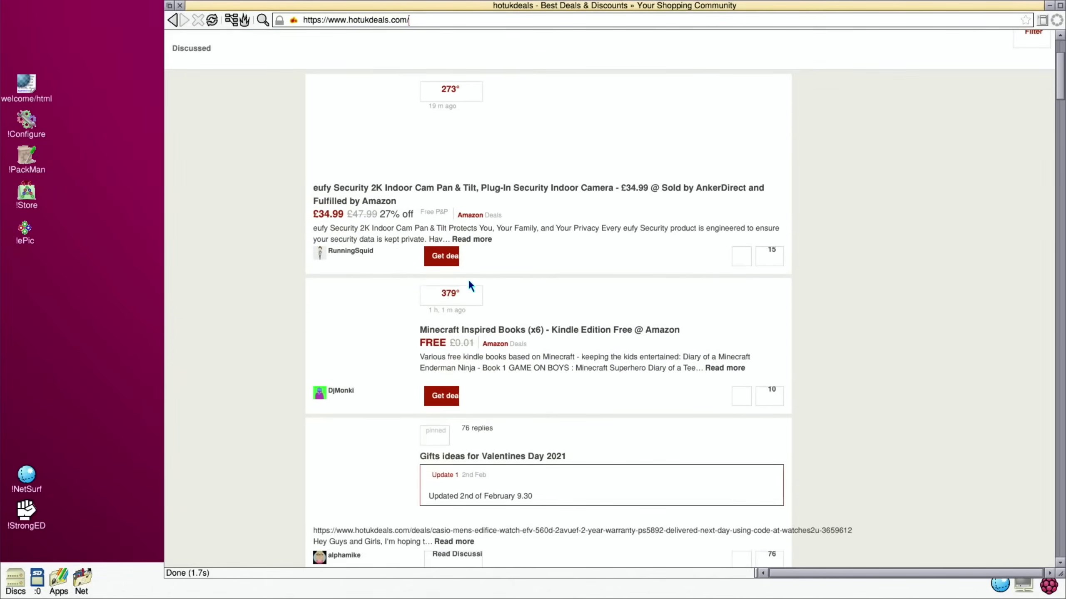
scroll(469, 285, "down", 8)
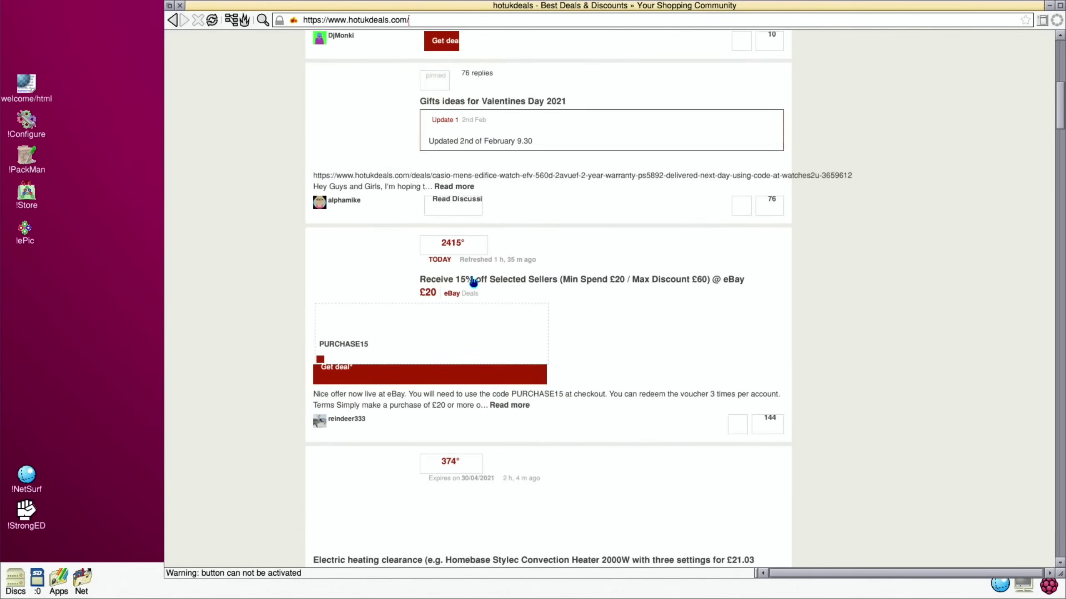
scroll(473, 282, "down", 5)
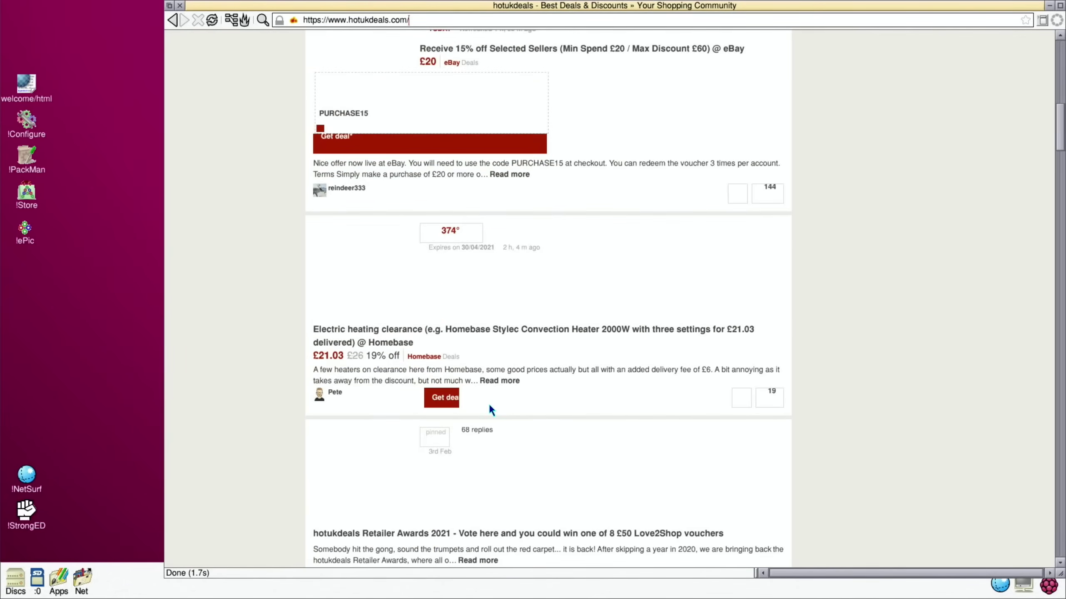
scroll(488, 405, "up", 12)
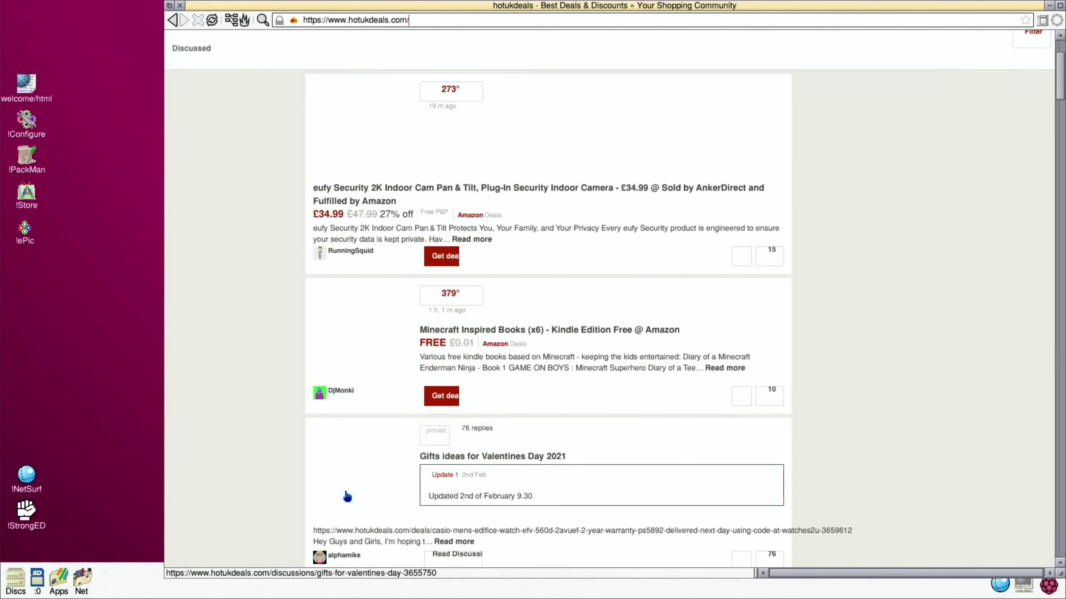
scroll(347, 496, "up", 3)
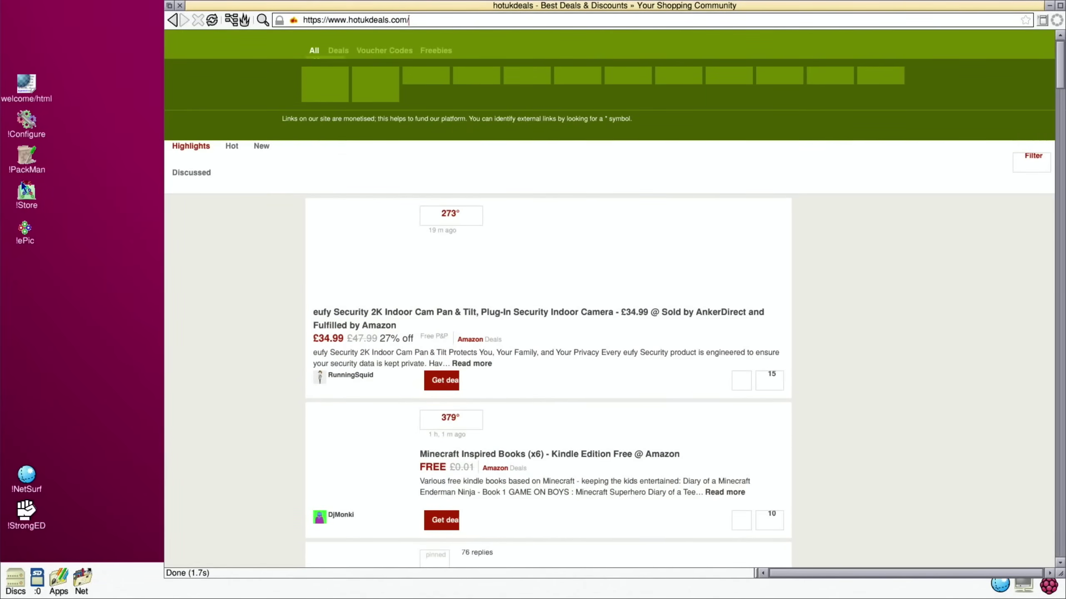
Close NetSurf, launch !Store at the top of the screen, and browse then close its catalogue.
left_click(179, 6)
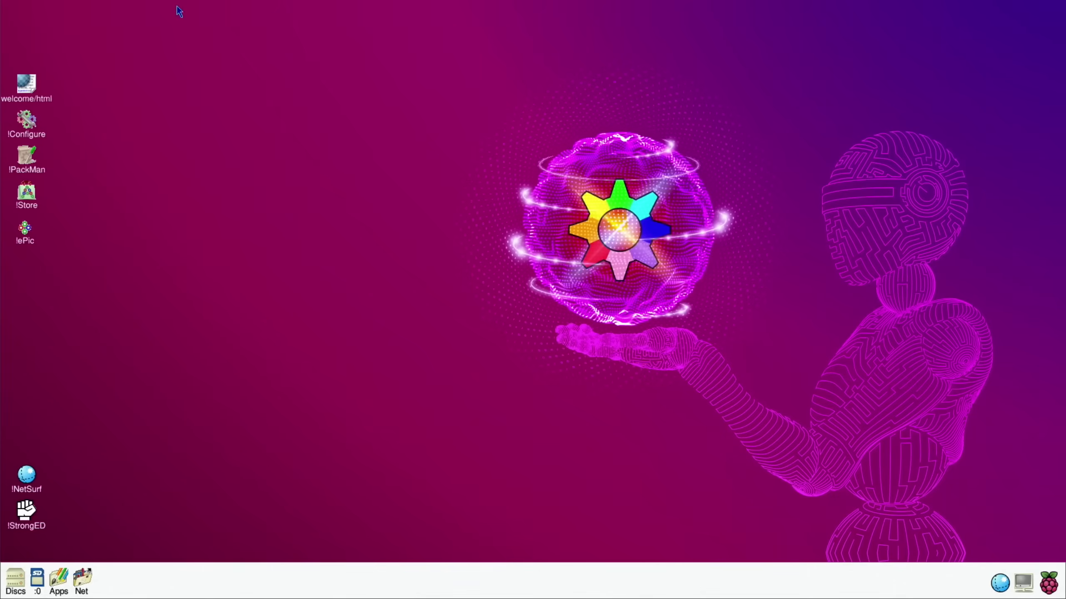
double_click(27, 194)
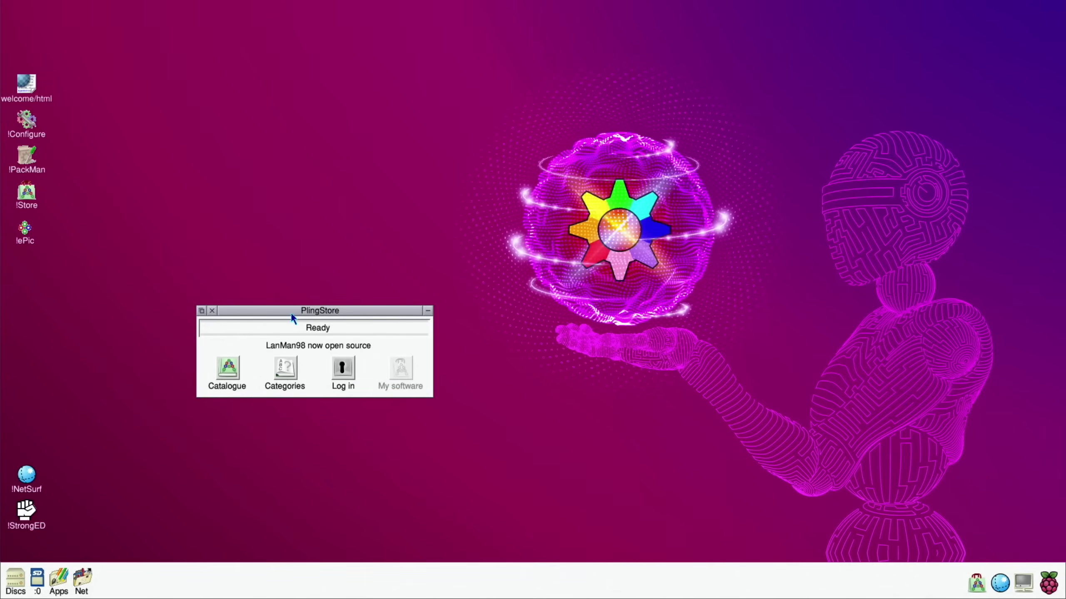
left_click_drag(297, 316, 463, 52)
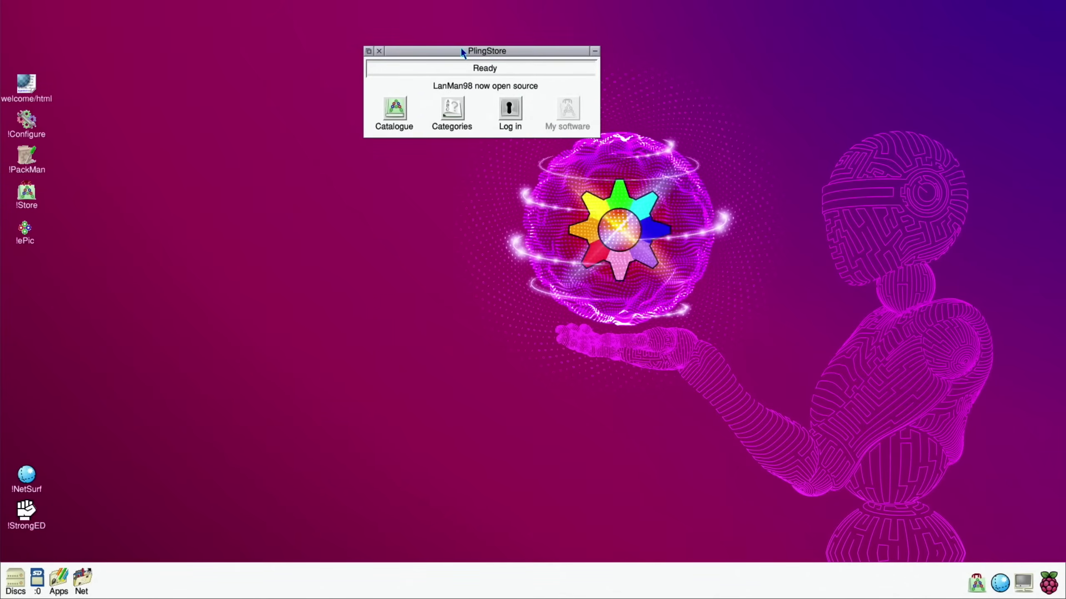
left_click(393, 110)
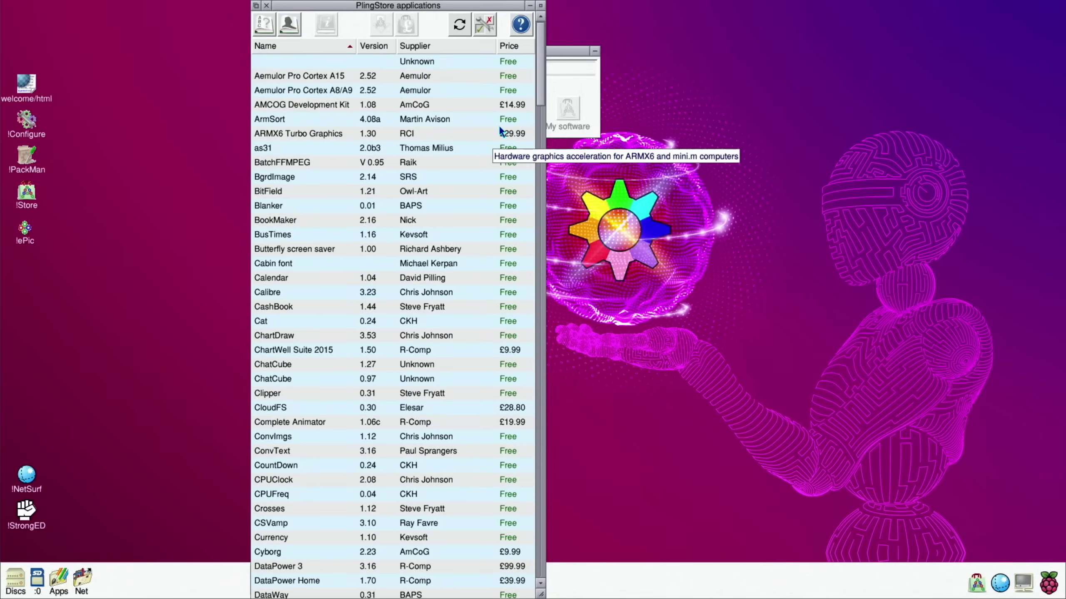
scroll(409, 206, "down", 6)
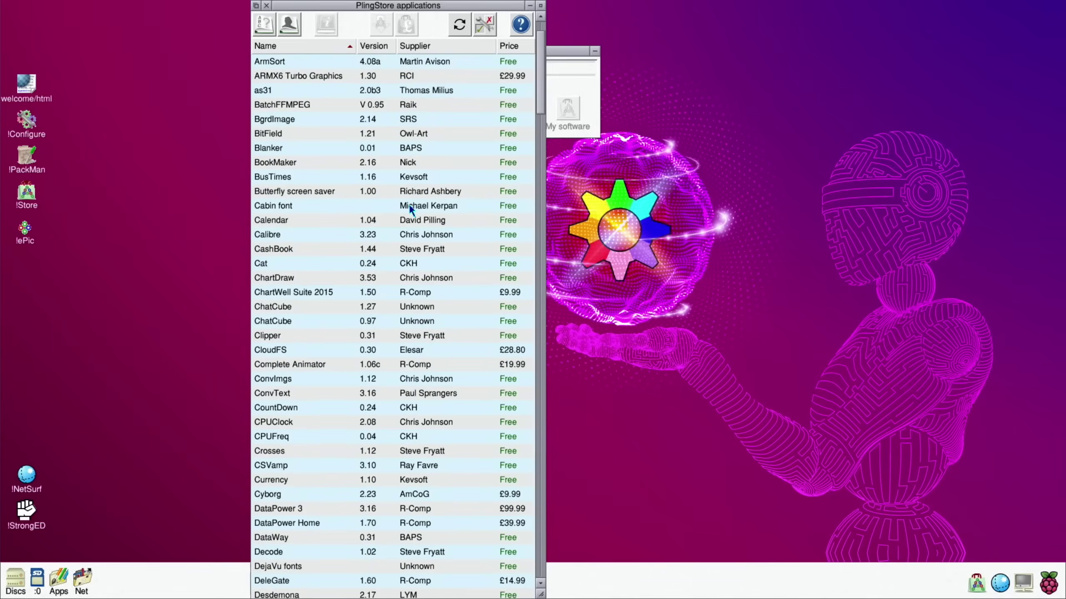
scroll(410, 206, "up", 2)
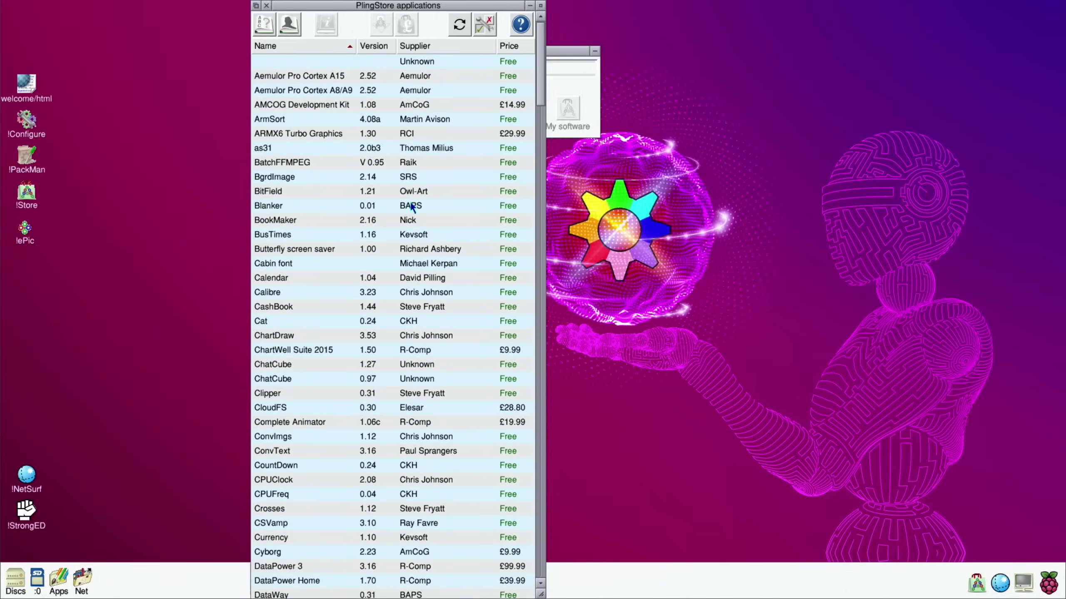
left_click(266, 6)
Filter the PlingStore catalogue to the Games category and download Hangman 1.12.
left_click(456, 108)
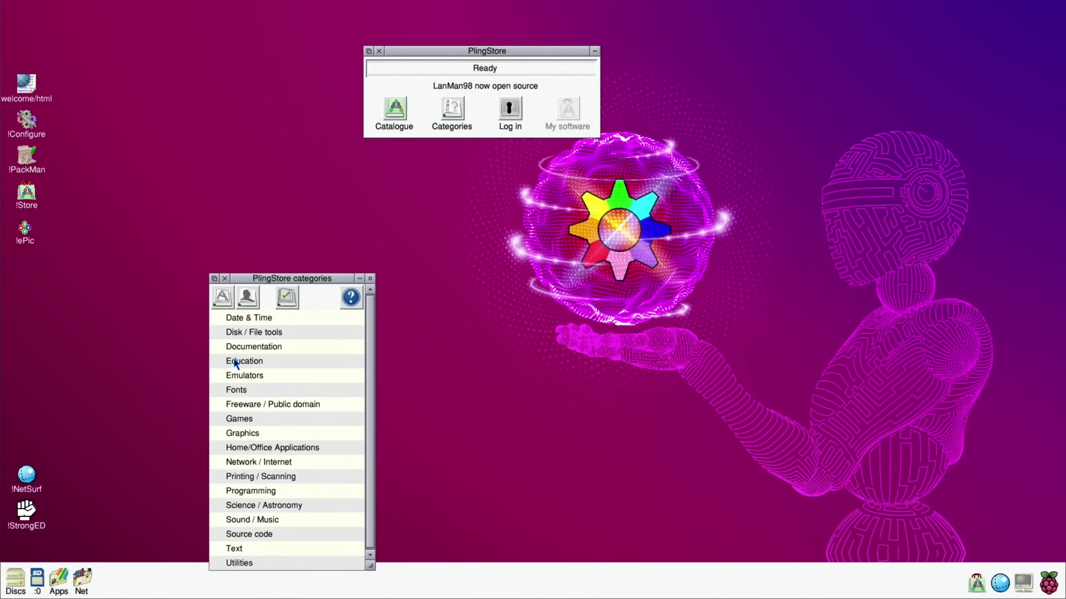
left_click(242, 419)
left_click(391, 116)
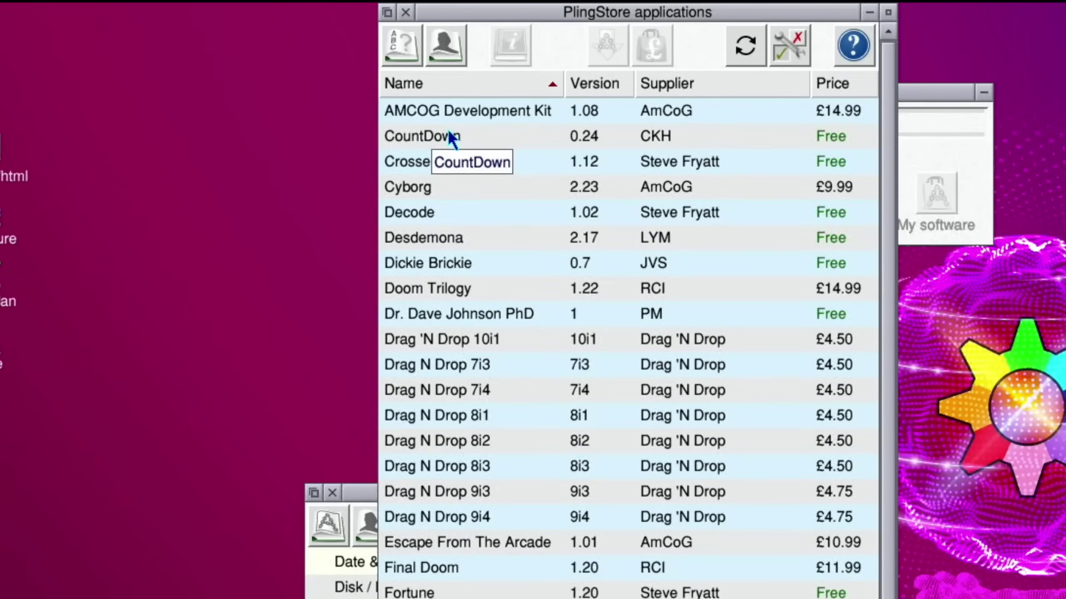
scroll(501, 337, "down", 3)
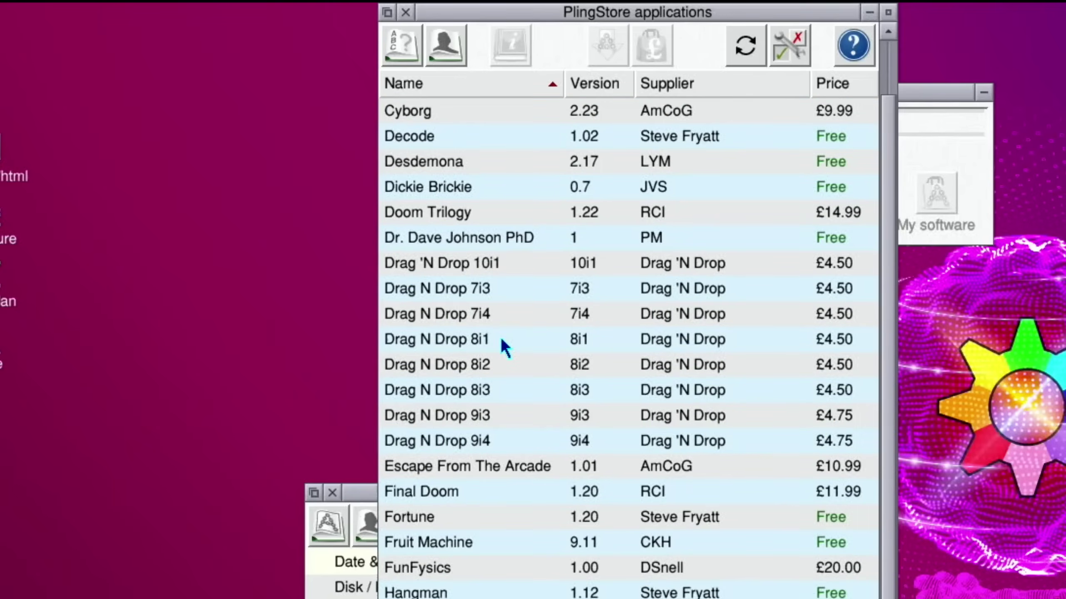
scroll(503, 340, "down", 4)
scroll(502, 340, "down", 1)
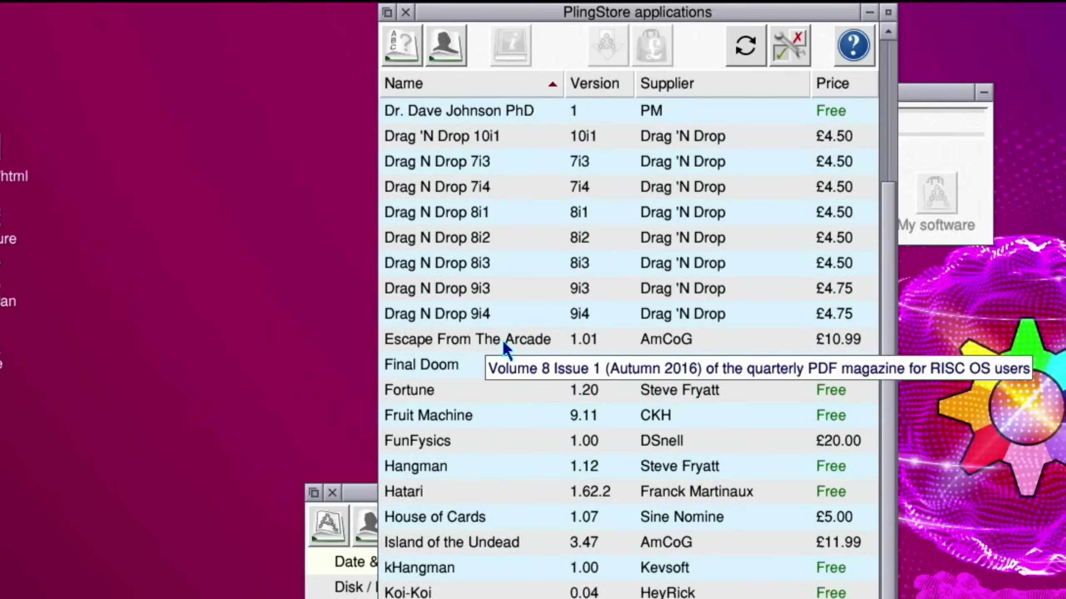
scroll(453, 412, "down", 2)
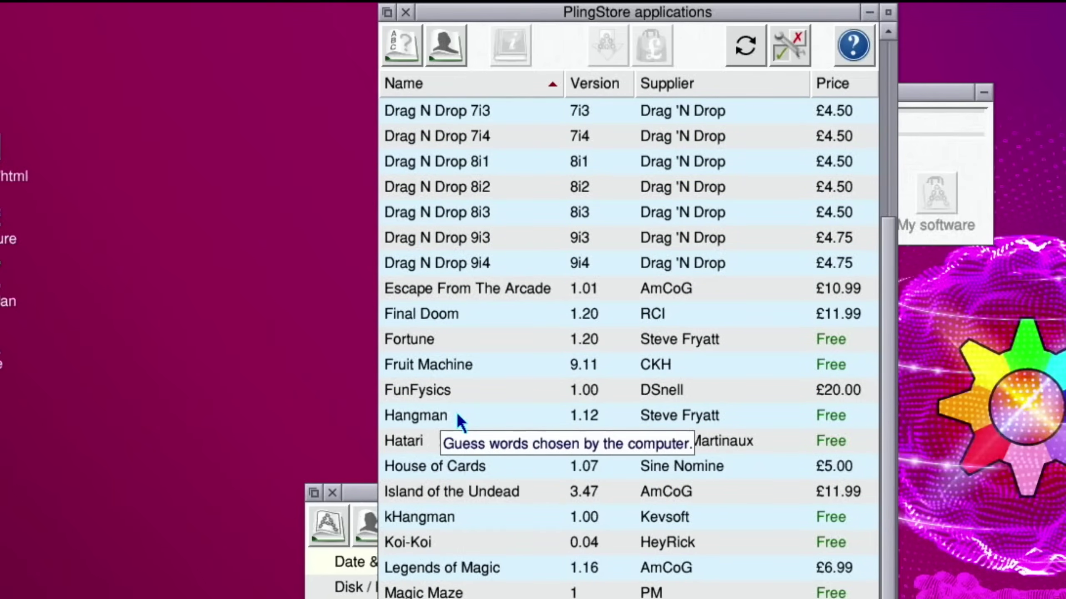
left_click(418, 415)
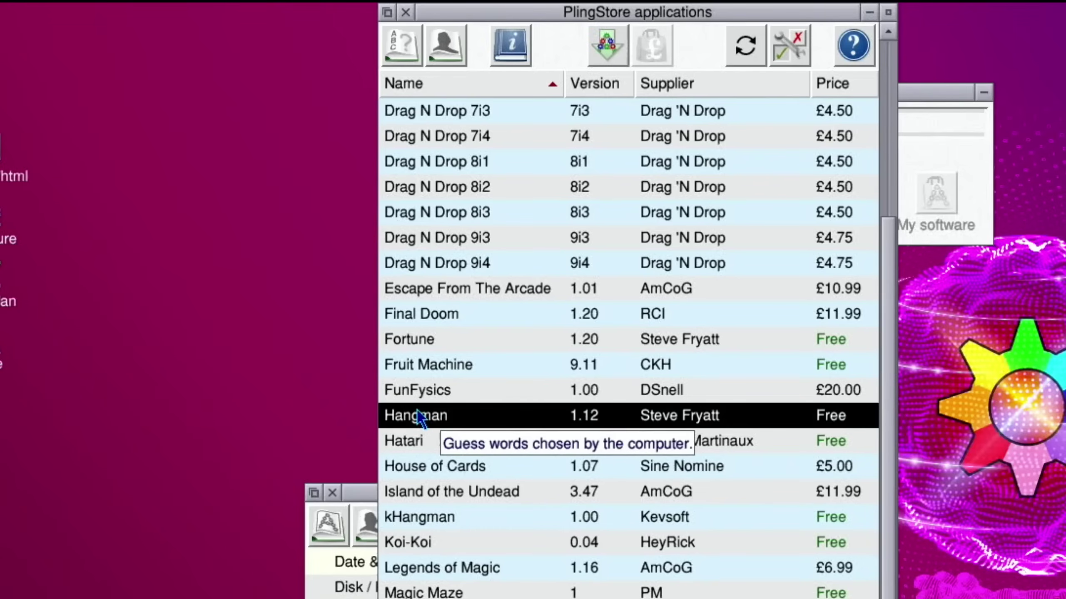
left_click(602, 50)
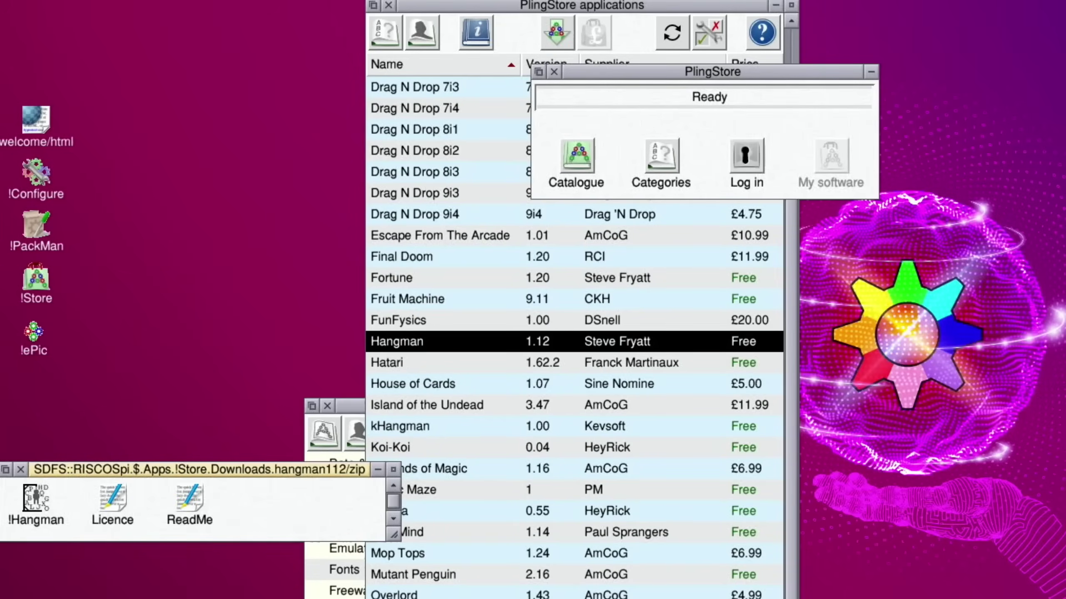
Open the SD card root, look into the Apps and Diversions folders, then close them all.
left_click(37, 582)
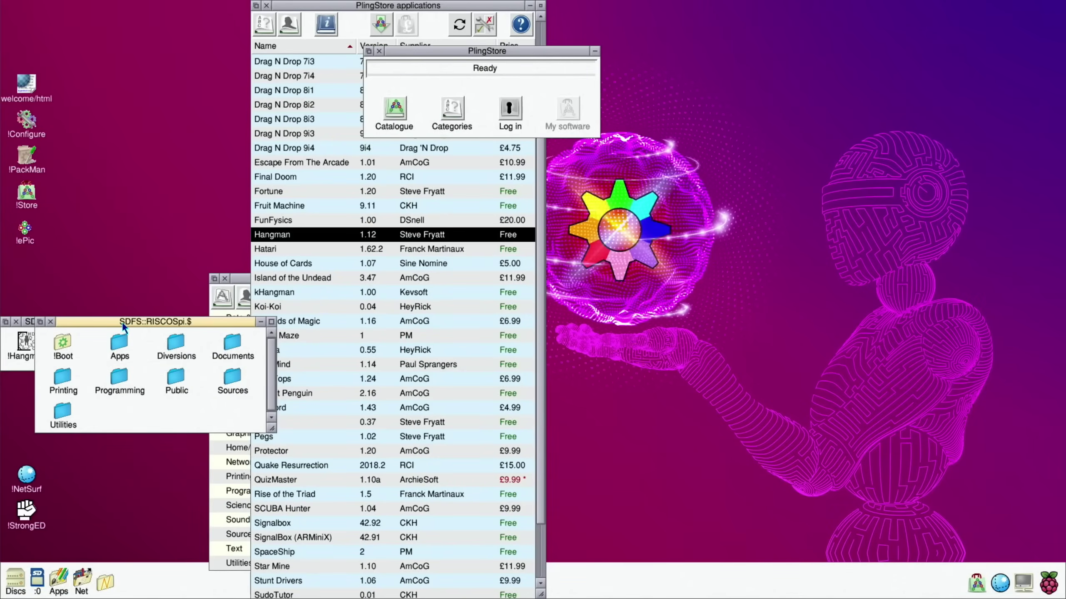
left_click_drag(123, 326, 107, 127)
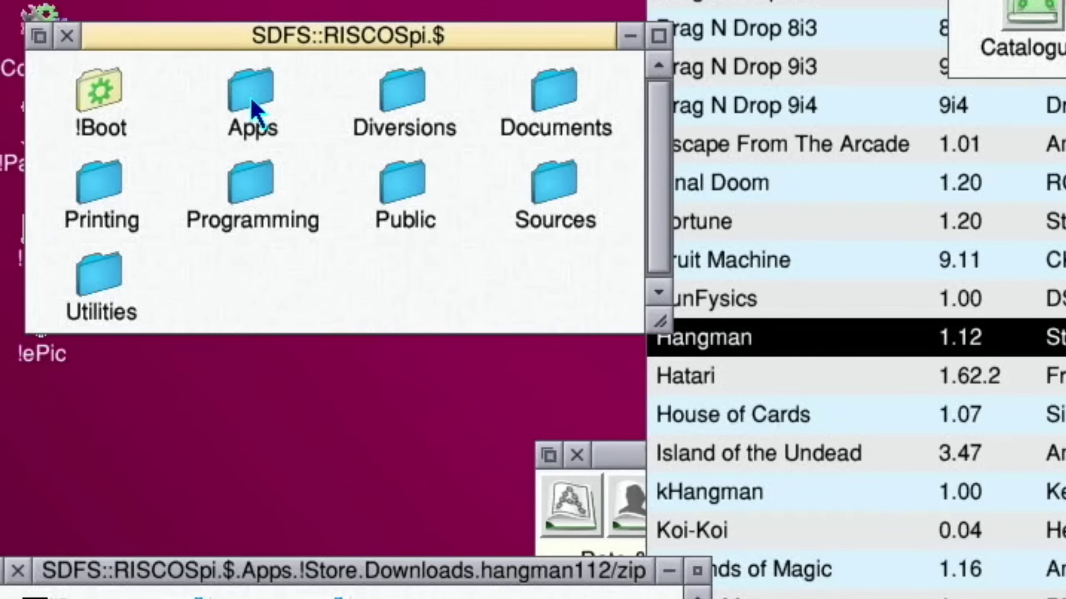
double_click(104, 146)
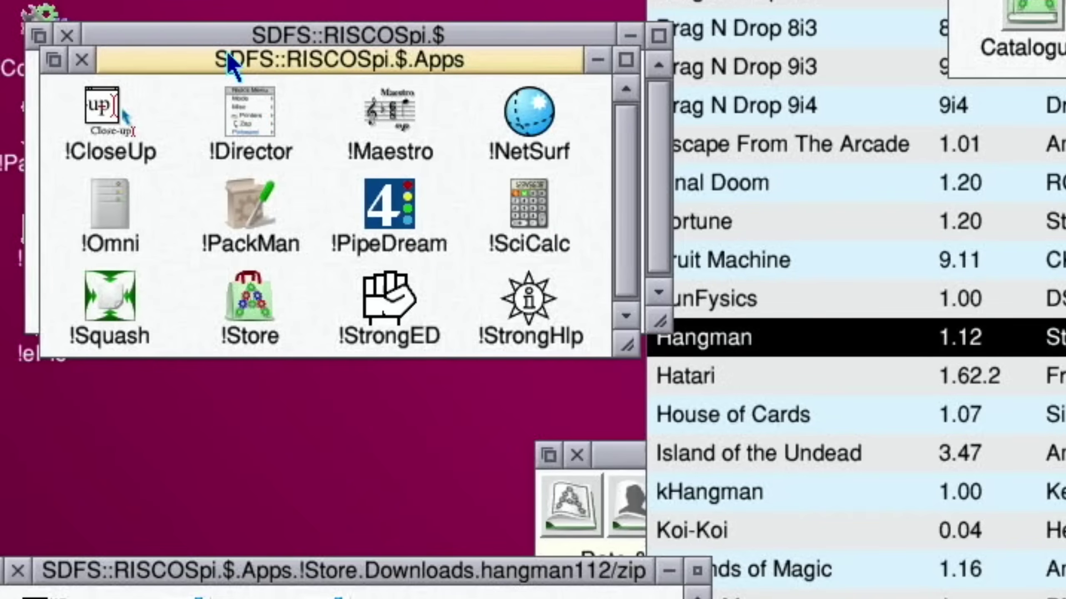
left_click(82, 59)
double_click(386, 89)
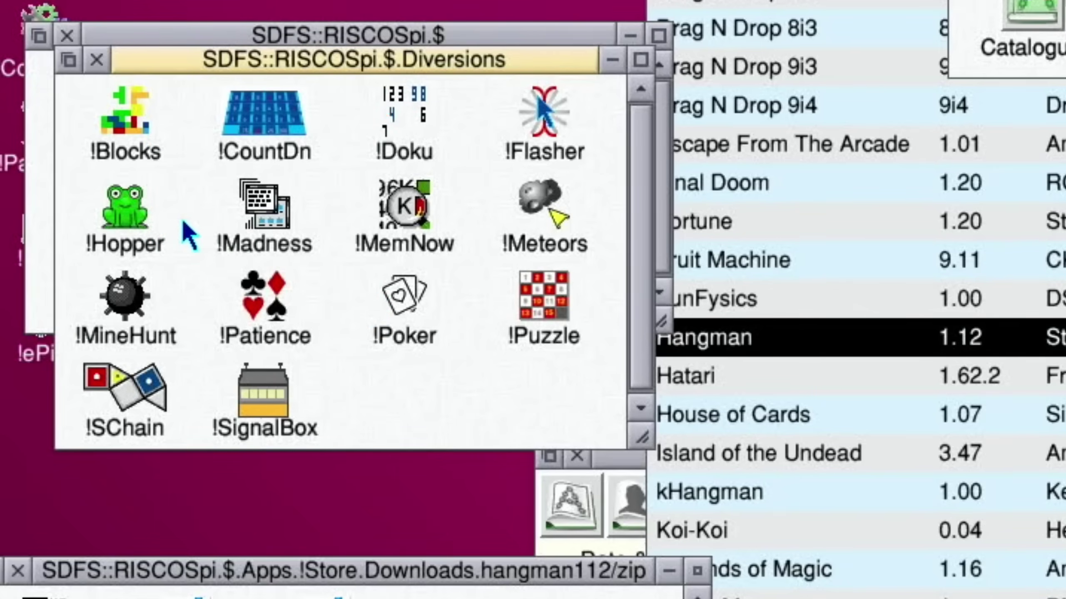
left_click(96, 60)
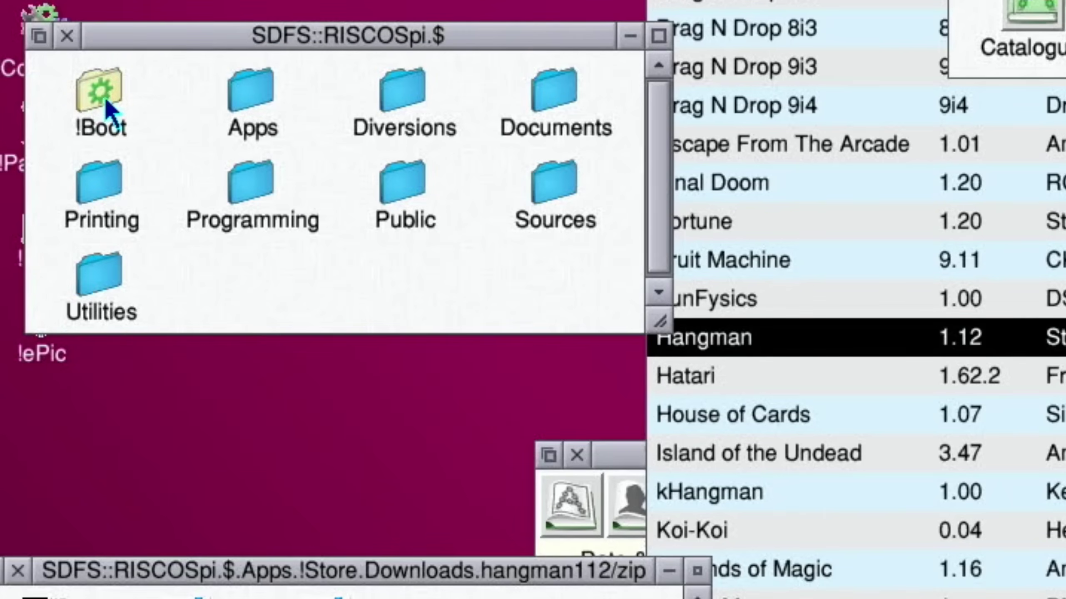
left_click(66, 35)
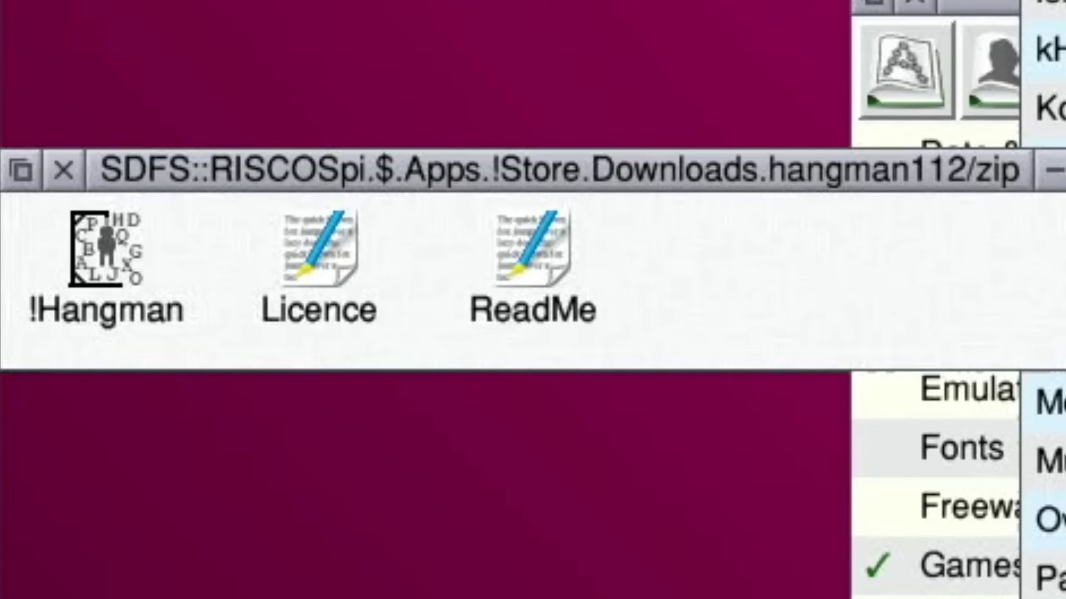
Download TENiS from the games list, close the applications list, and arrange the two archive windows.
scroll(1045, 294, "down", 5)
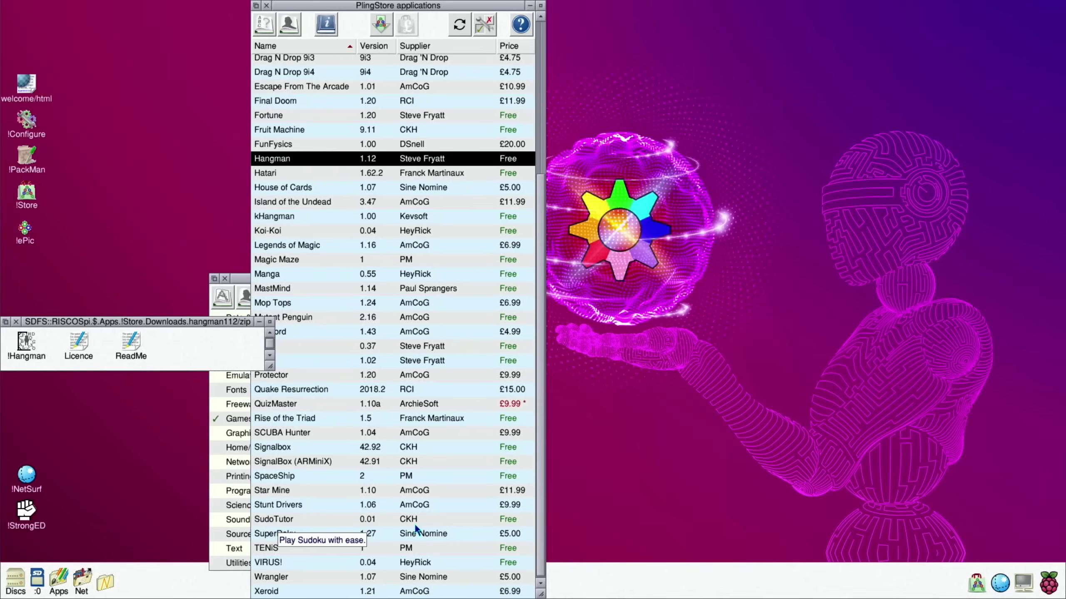
left_click(279, 551)
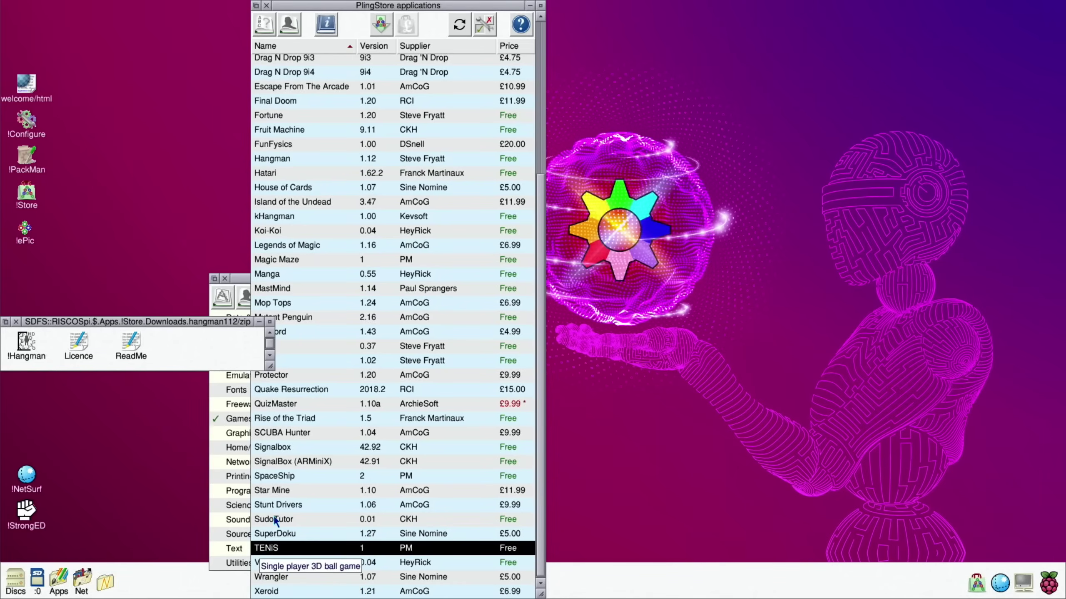
left_click(385, 34)
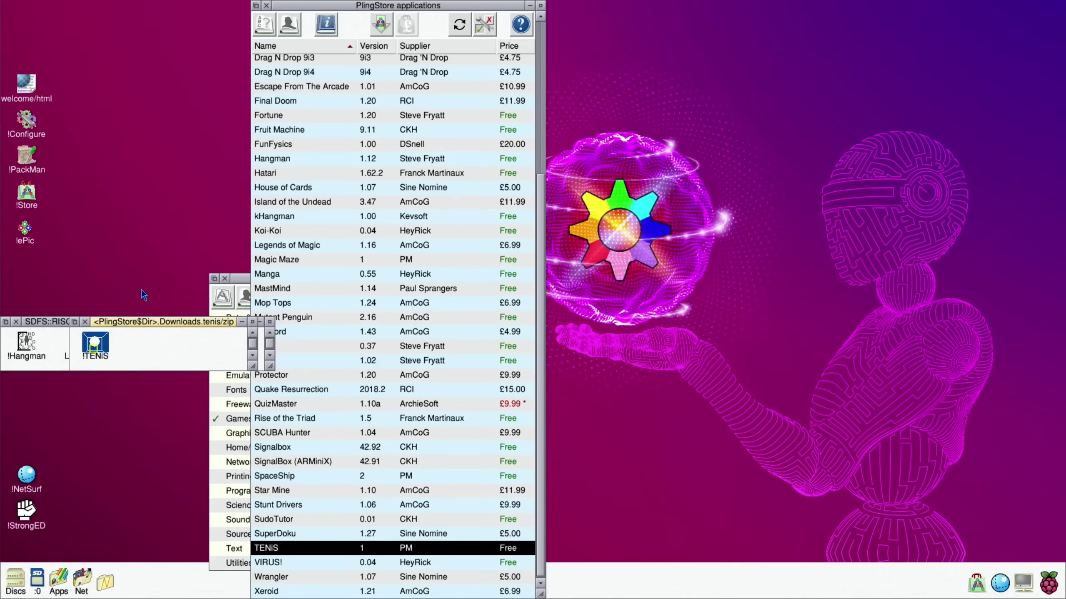
left_click(266, 5)
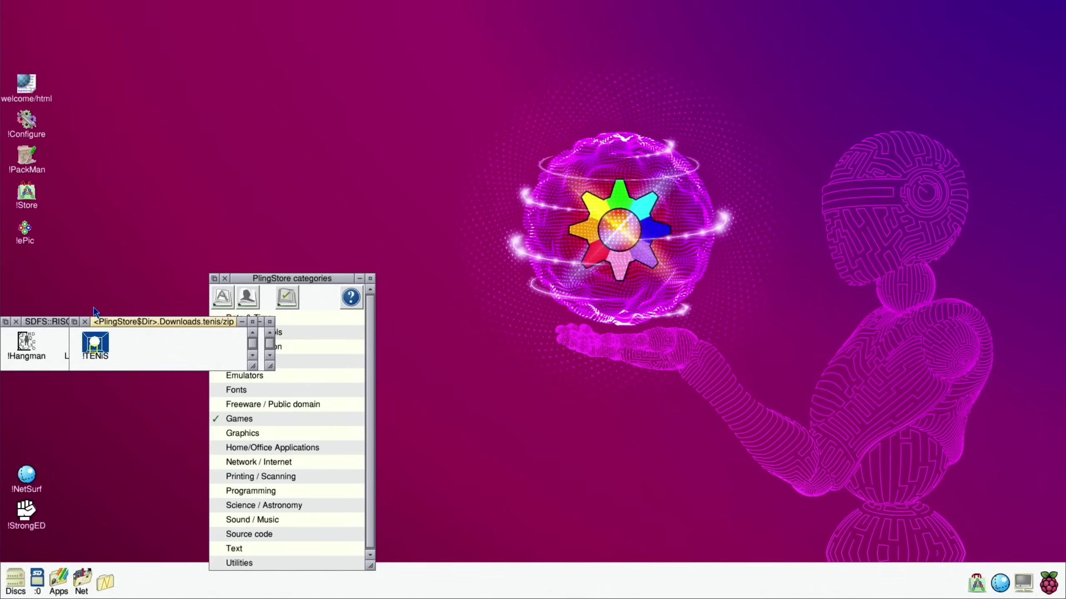
left_click_drag(118, 323, 592, 216)
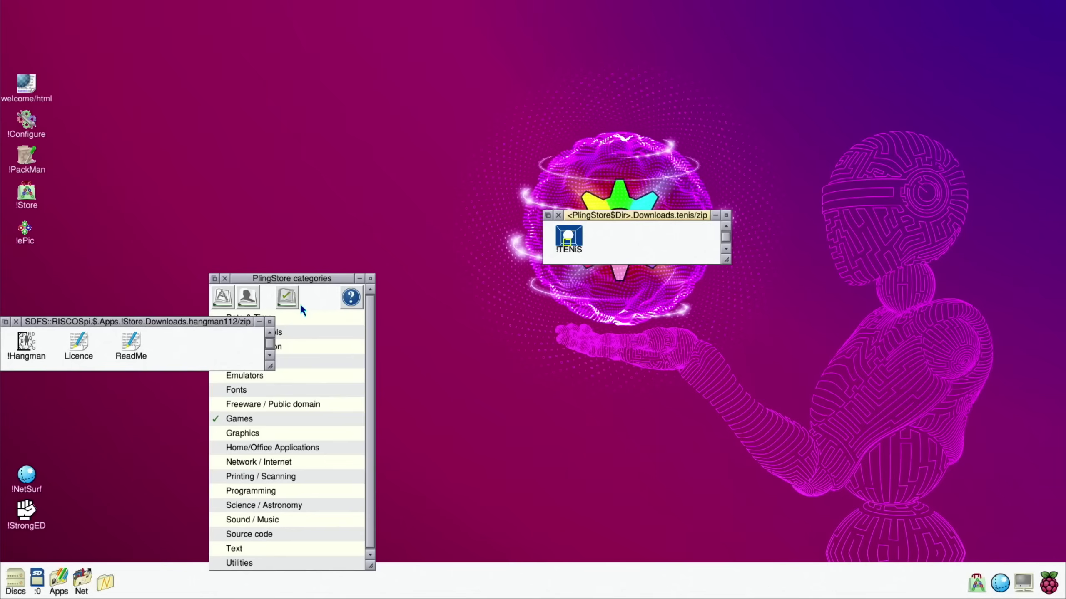
left_click_drag(136, 322, 643, 314)
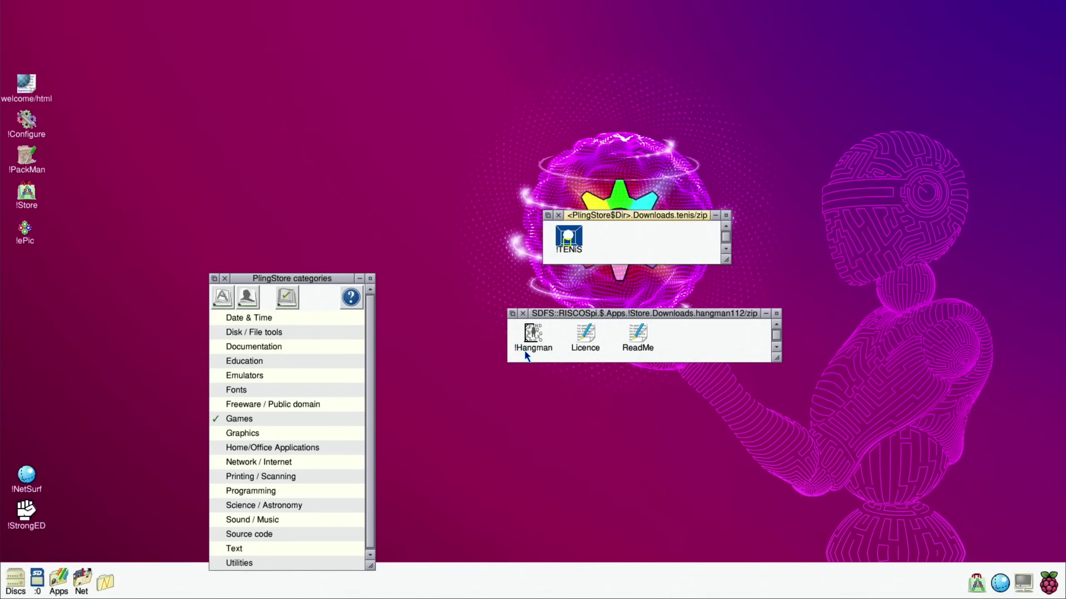
Play the !TENiS game, then close the tenis/zip window after quitting.
double_click(573, 242)
left_click(558, 216)
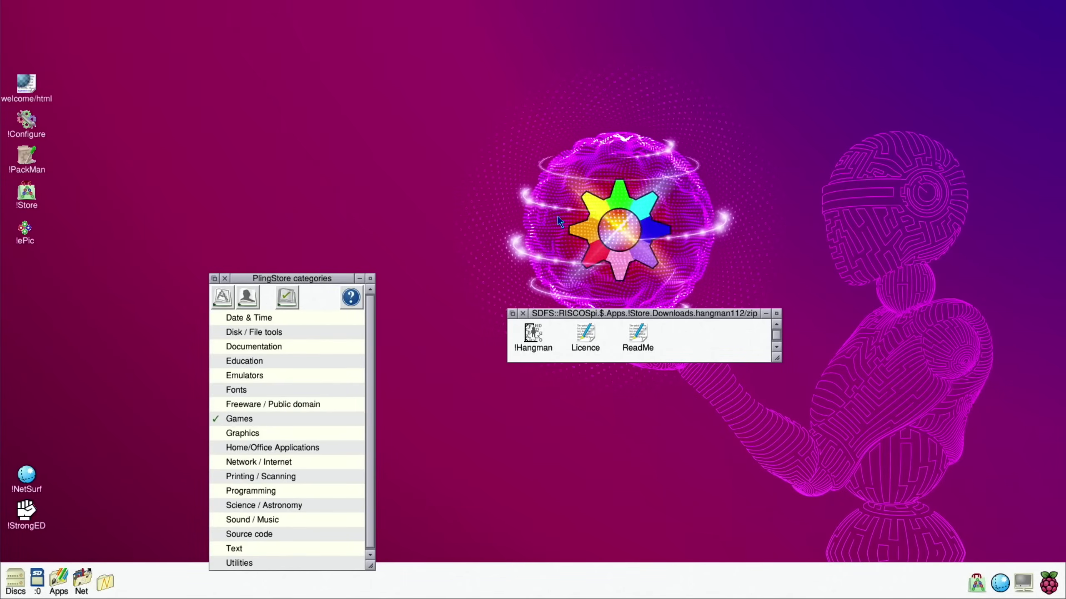
Try running !Hangman, cancel the missing Impression Spell module error, and close the hangman112/zip and categories windows.
left_click(536, 334)
double_click(536, 333)
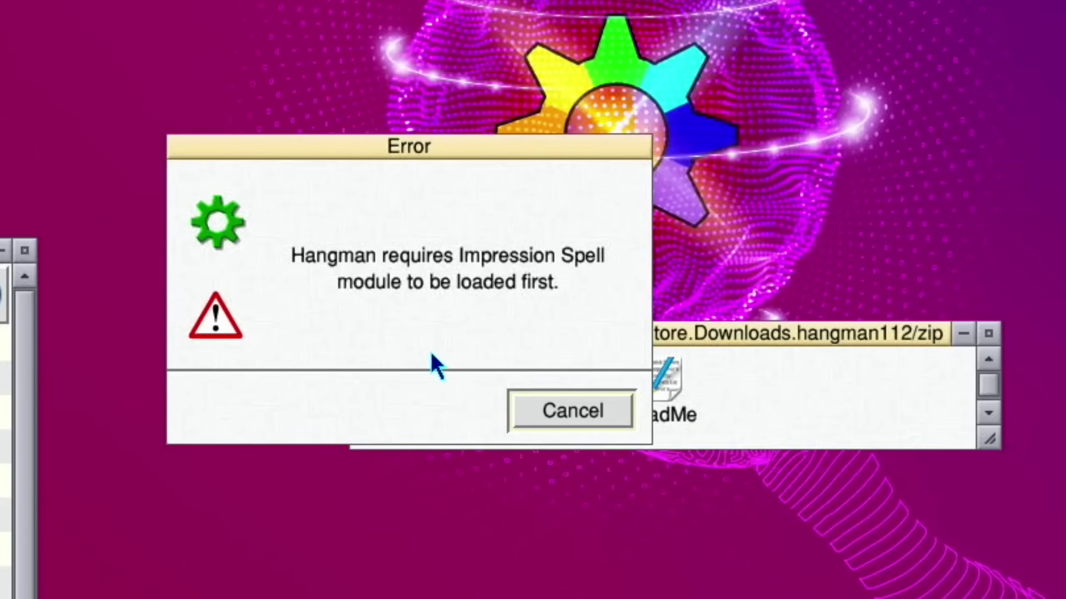
left_click(570, 411)
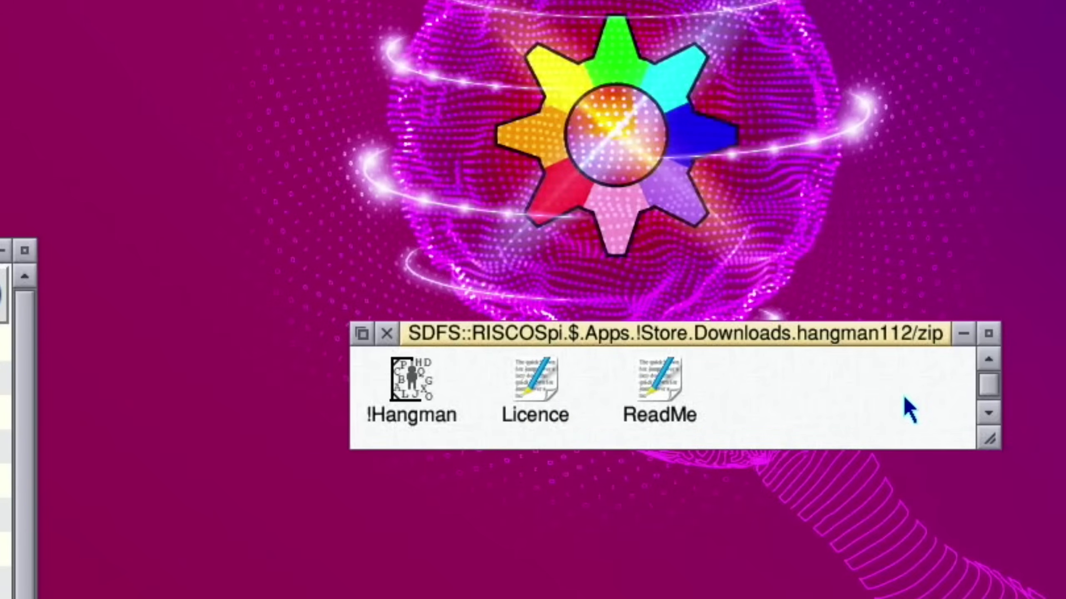
left_click(393, 334)
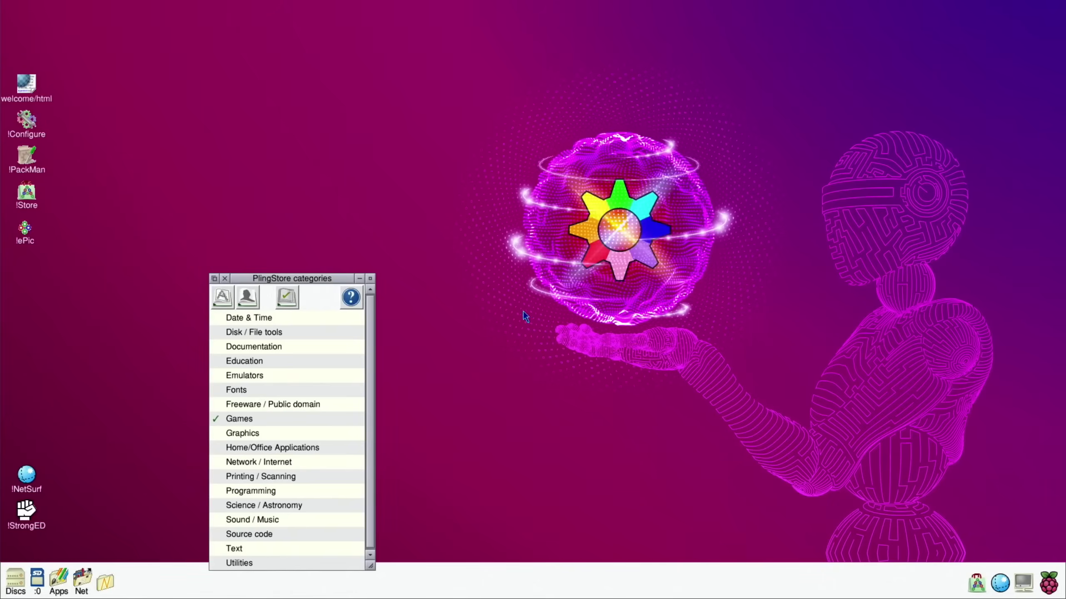
left_click(225, 276)
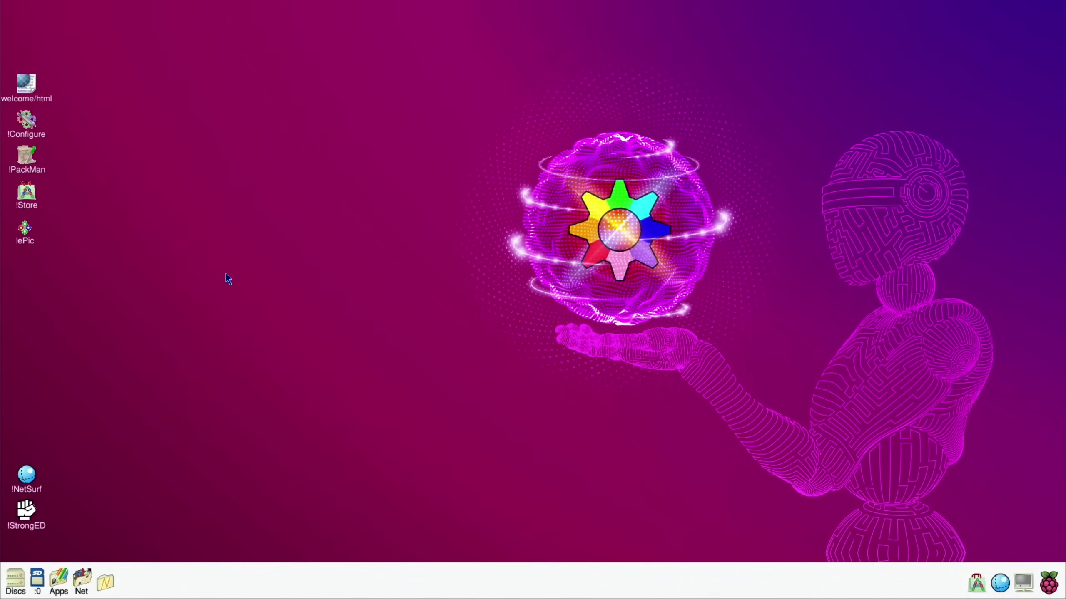
Open the Downloads folder inside !Store, then FMC/zip, and launch the FRUITMC9 fruit machine.
double_click(32, 197, "shift")
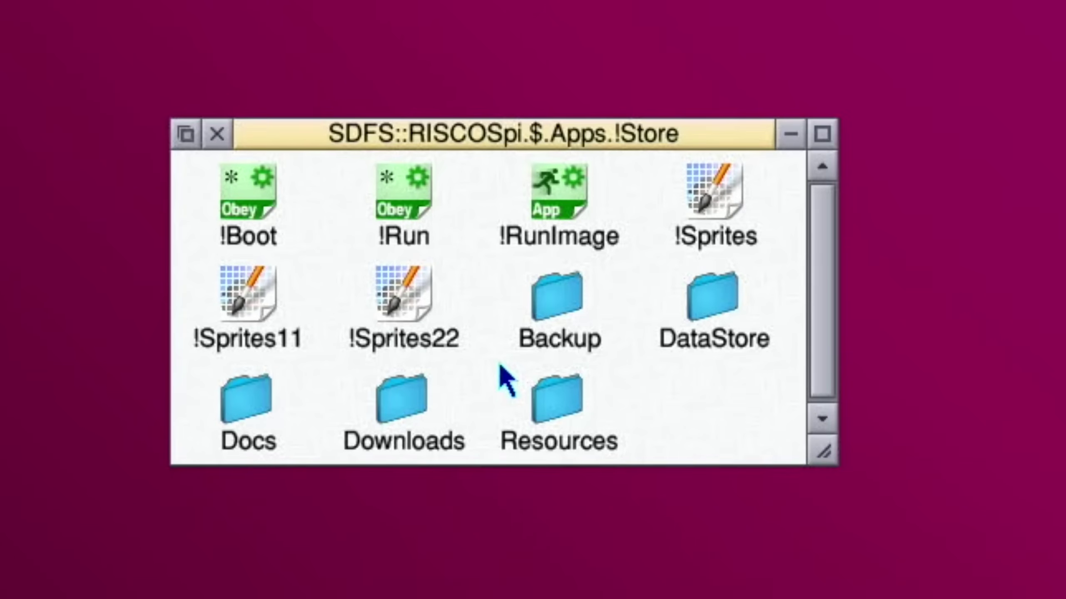
left_click(181, 412)
double_click(400, 402)
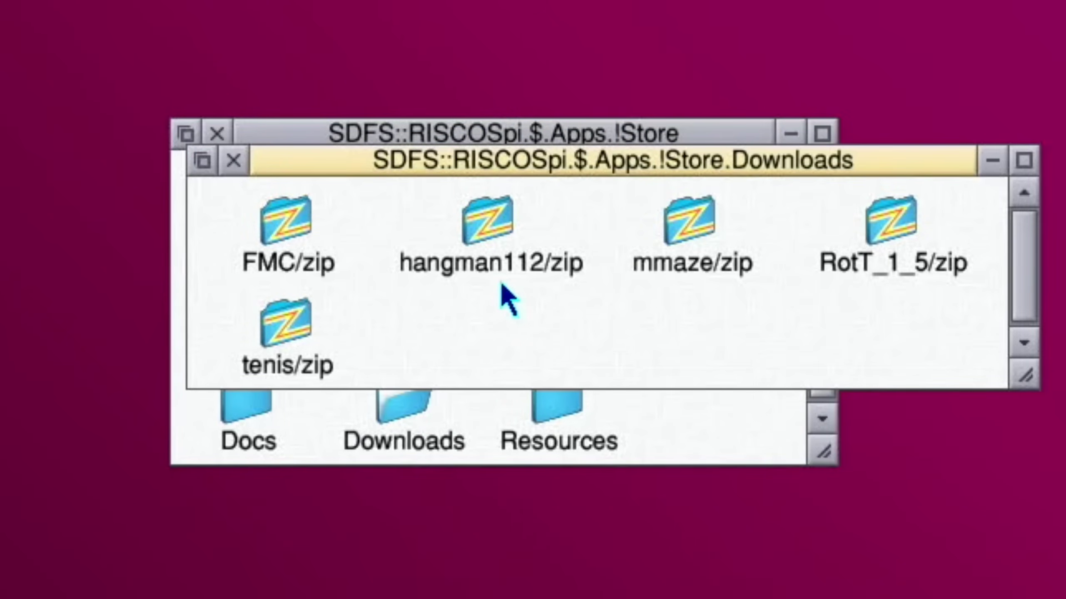
left_click_drag(445, 166, 1065, 169)
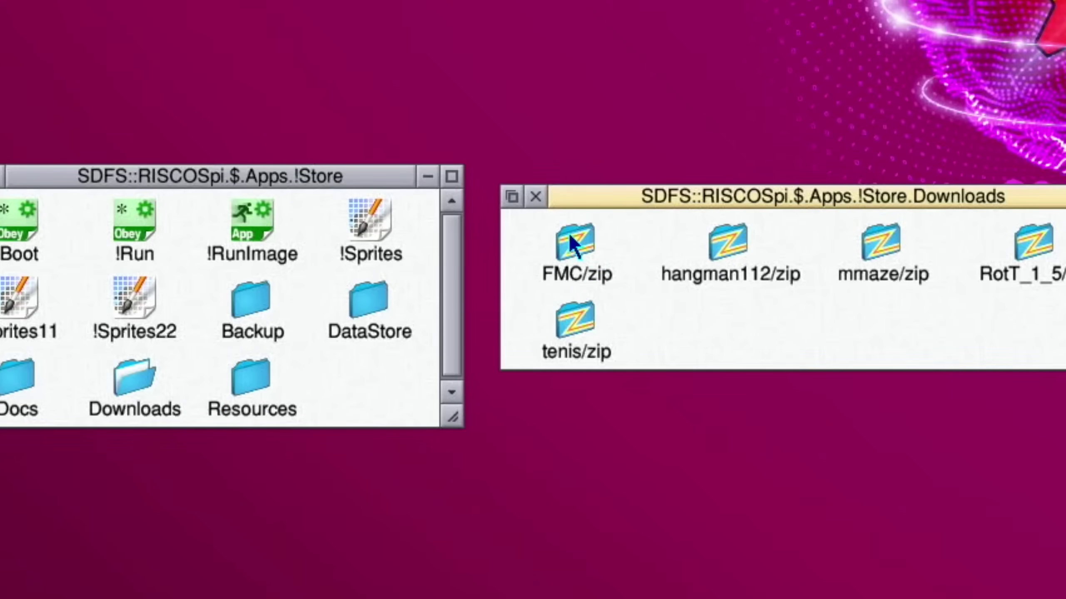
double_click(575, 245)
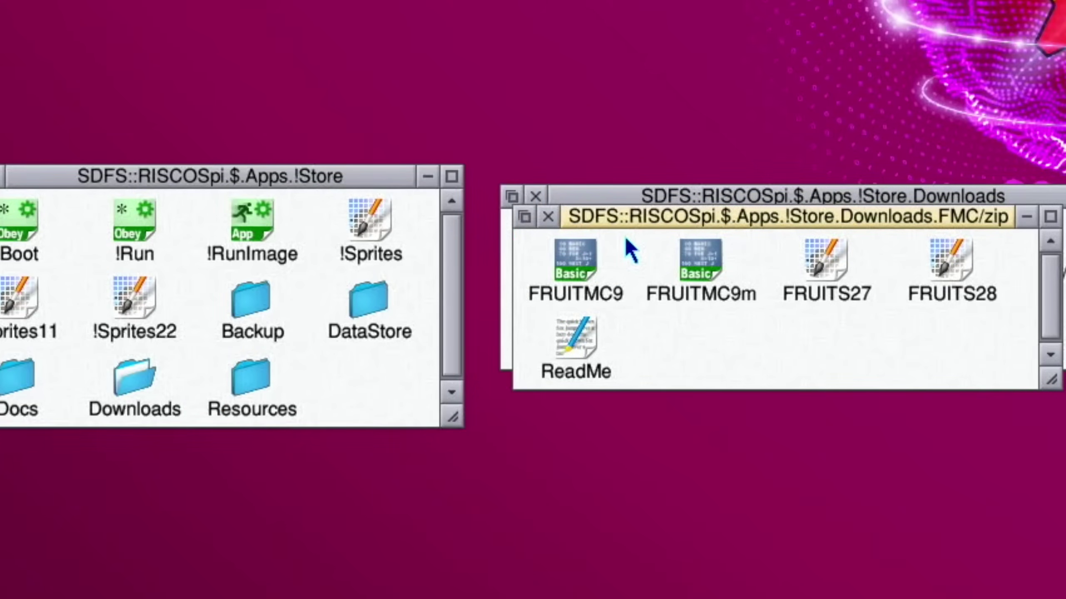
double_click(582, 253)
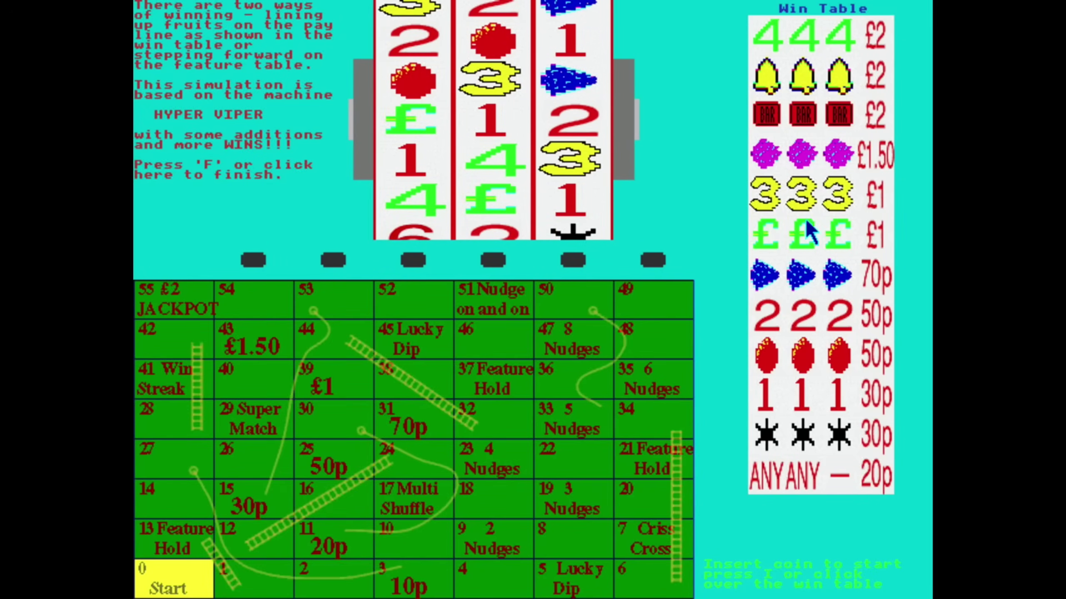
Insert three coins and play spins, holding a reel and gambling the 10p win.
left_click(815, 294)
left_click(816, 310)
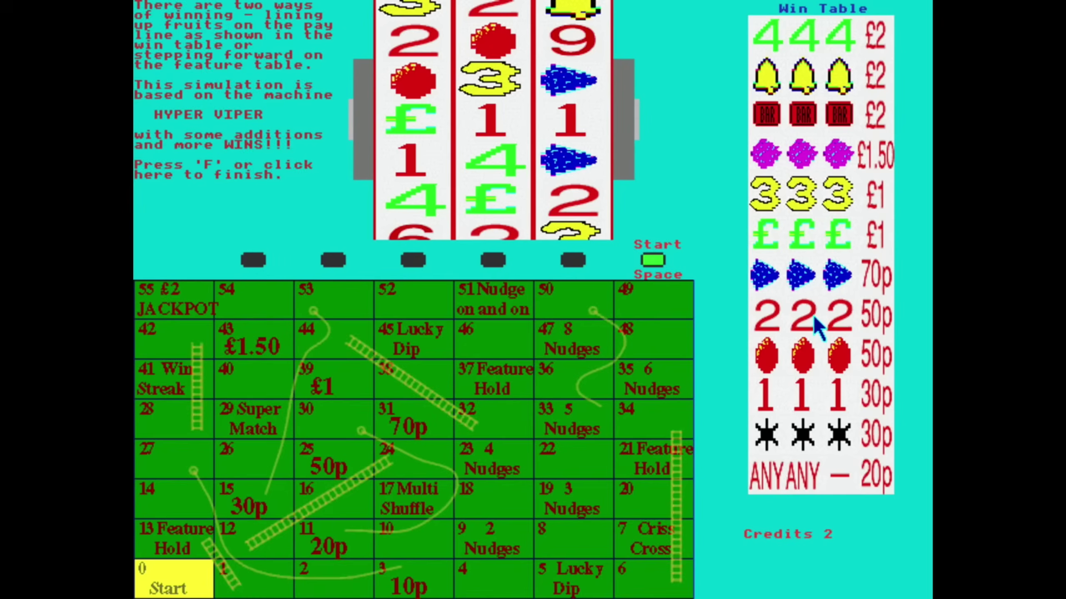
left_click(810, 361)
left_click(655, 259)
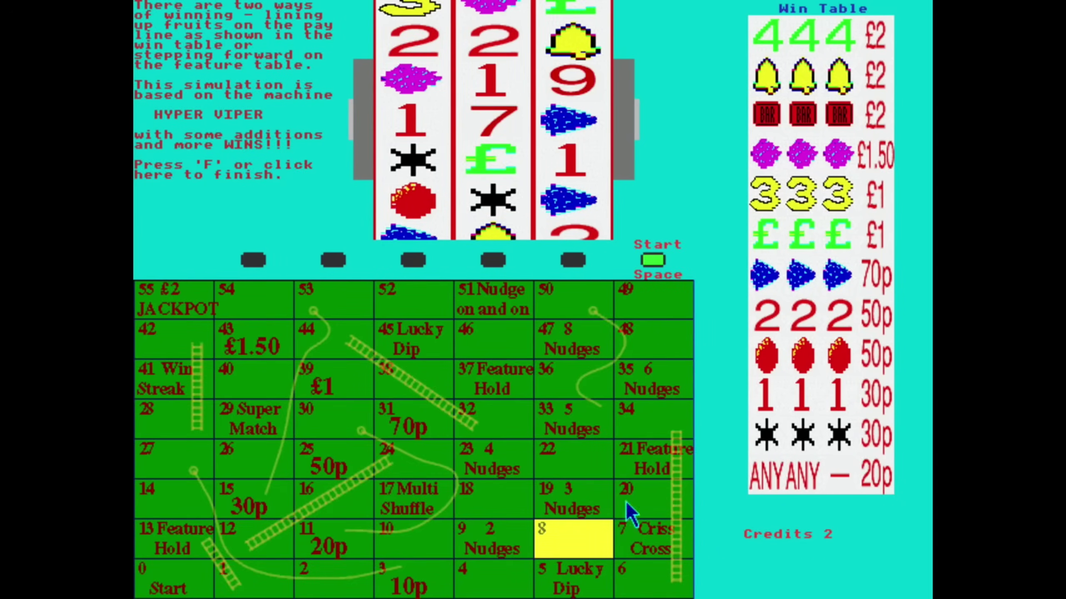
left_click(646, 256)
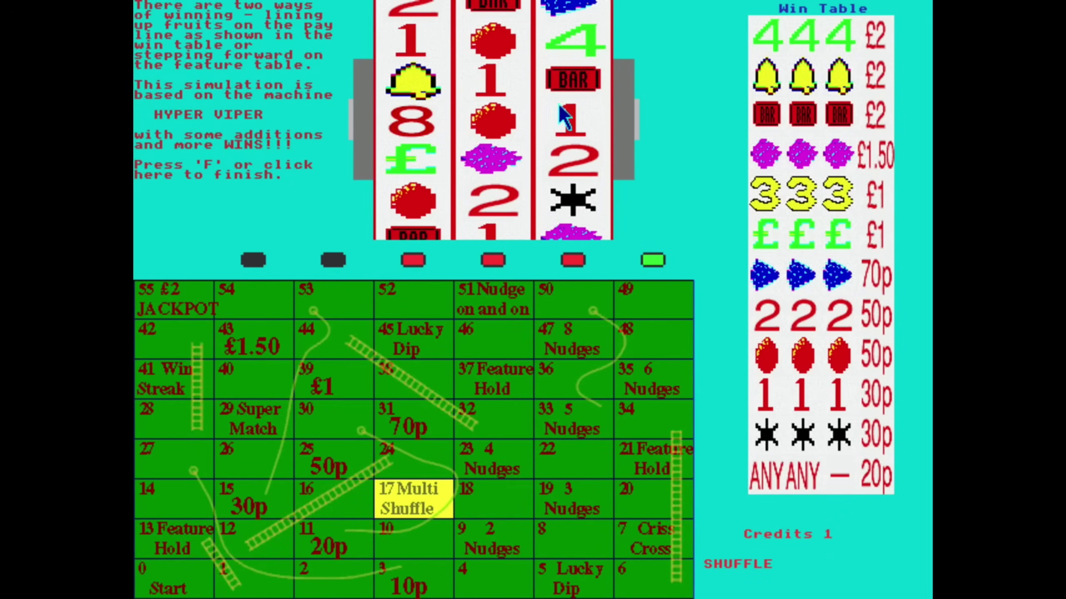
left_click(576, 261)
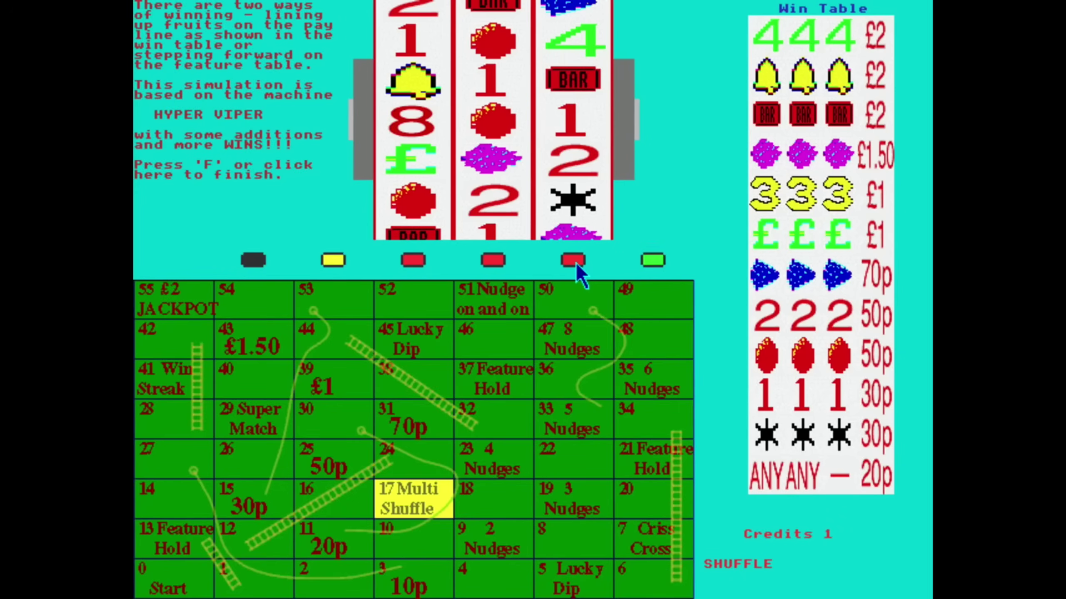
left_click(335, 260)
left_click(645, 258)
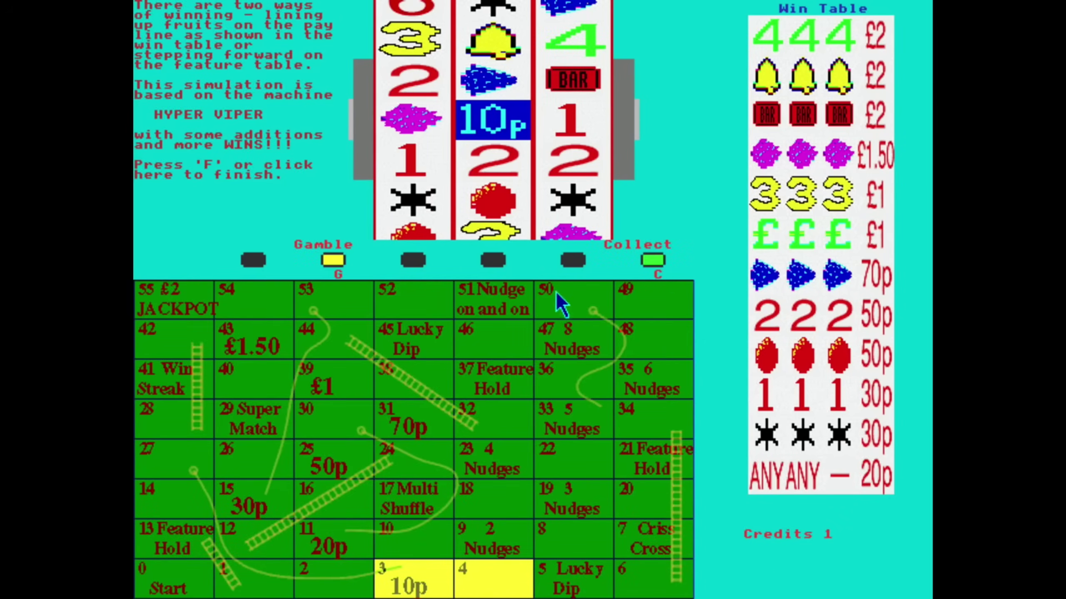
left_click(327, 259)
left_click(335, 260)
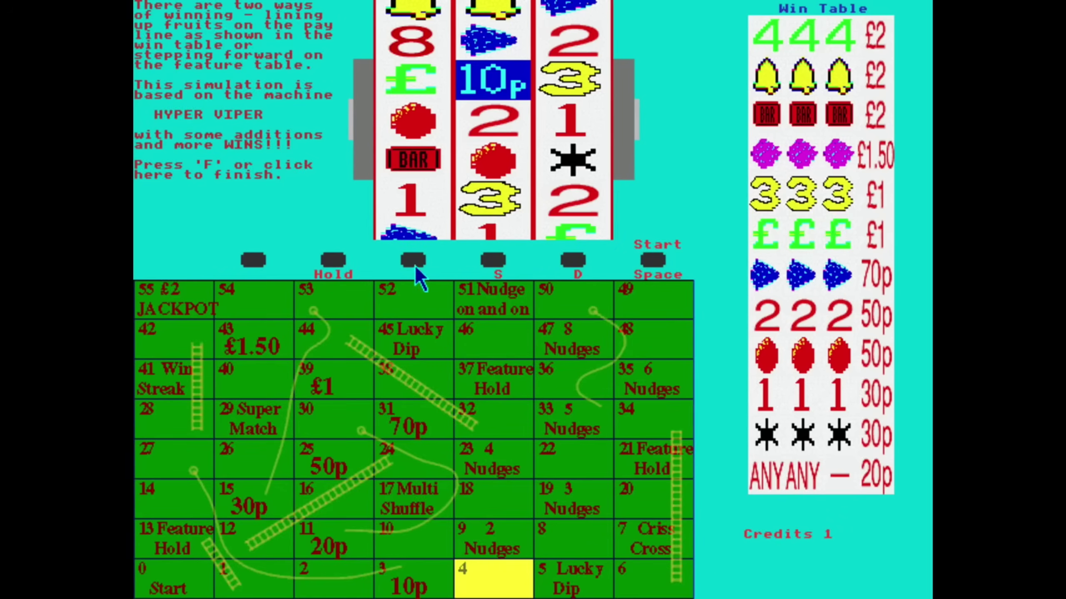
left_click(653, 261)
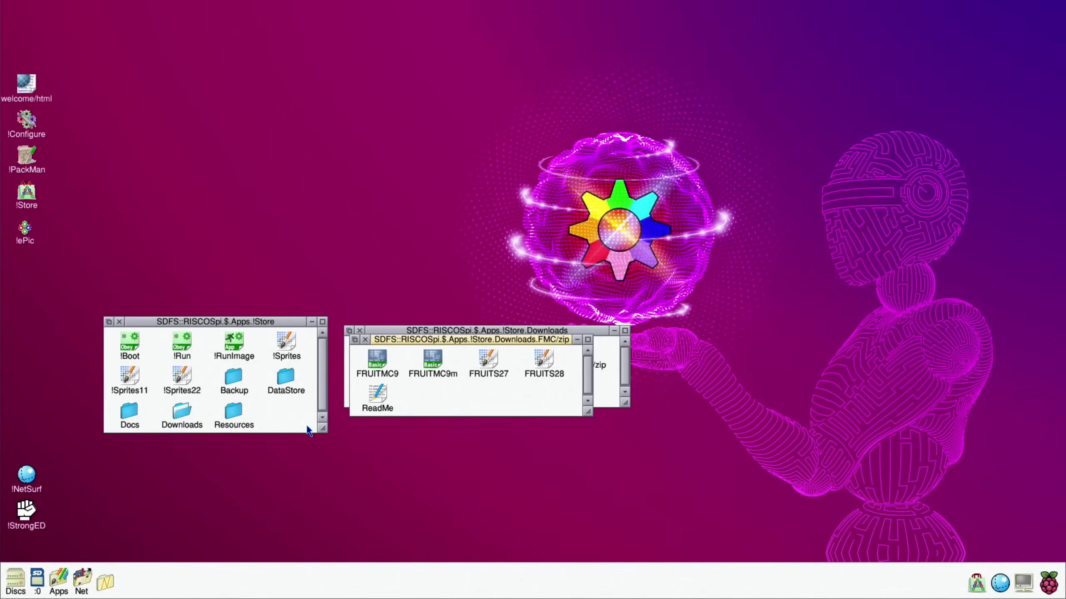
Close FMC/zip, play !MagiMaze from the mmaze/zip archive, then close the mmaze/zip window.
left_click(366, 340)
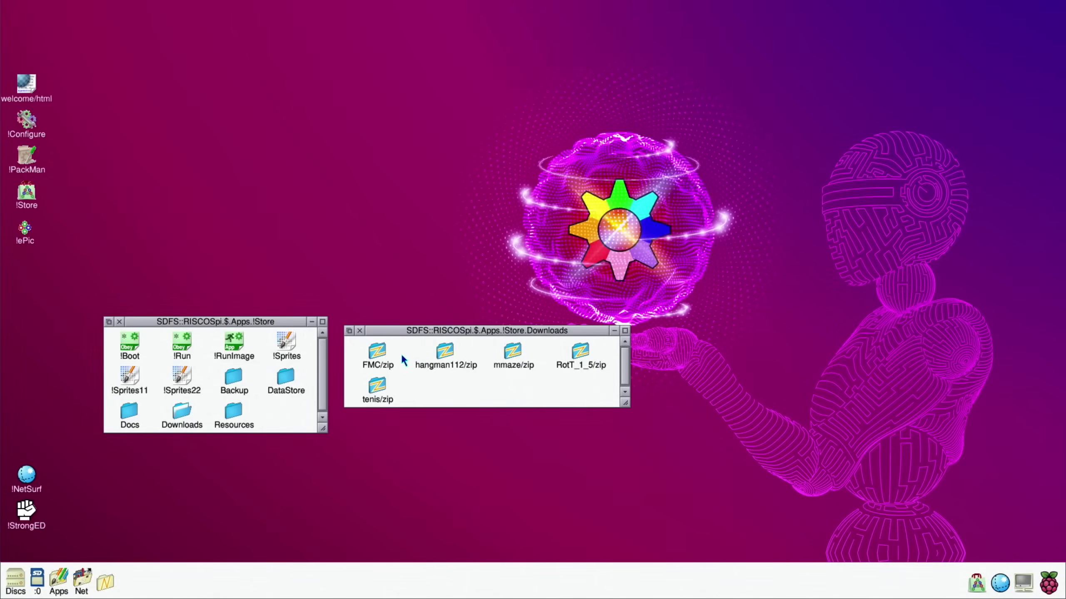
double_click(513, 353)
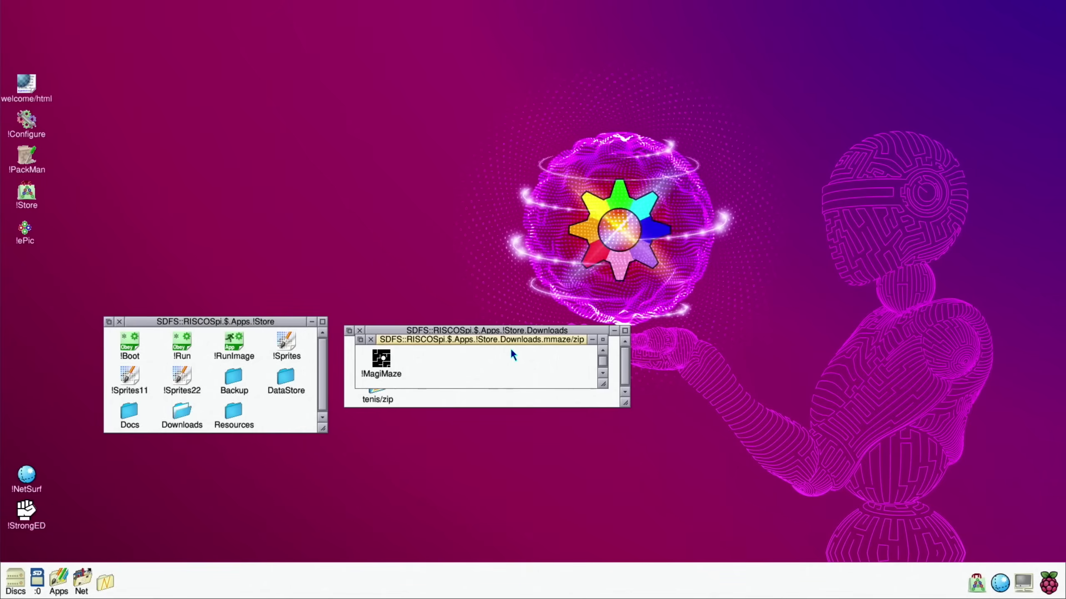
double_click(383, 360)
left_click(370, 340)
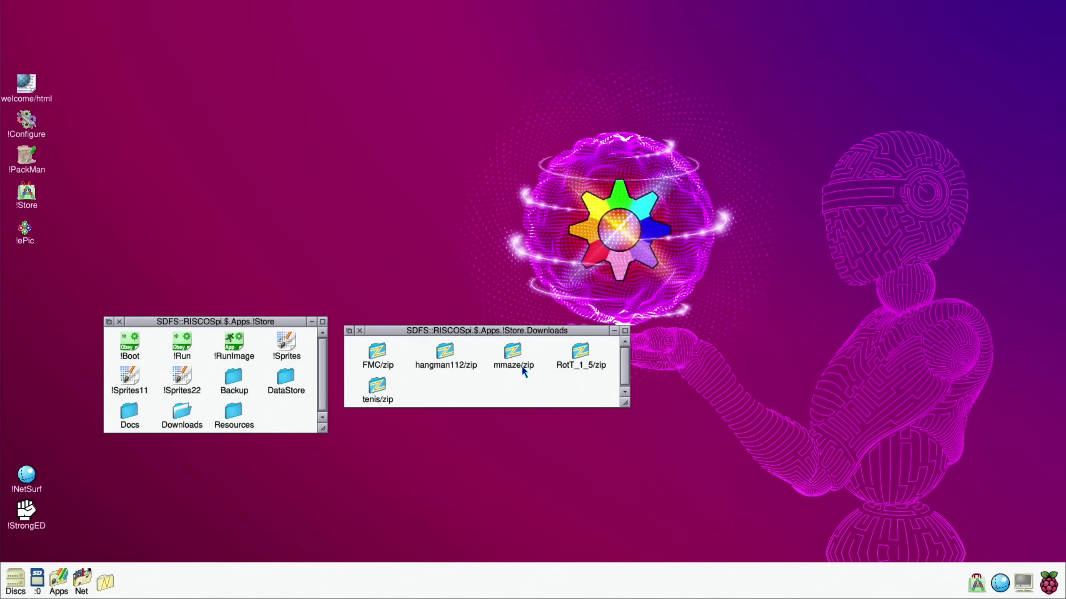
Raise the Downloads window, then open the SD card root folder SDFS::RISCOSpi.$ and move it higher.
left_click_drag(536, 334, 546, 268)
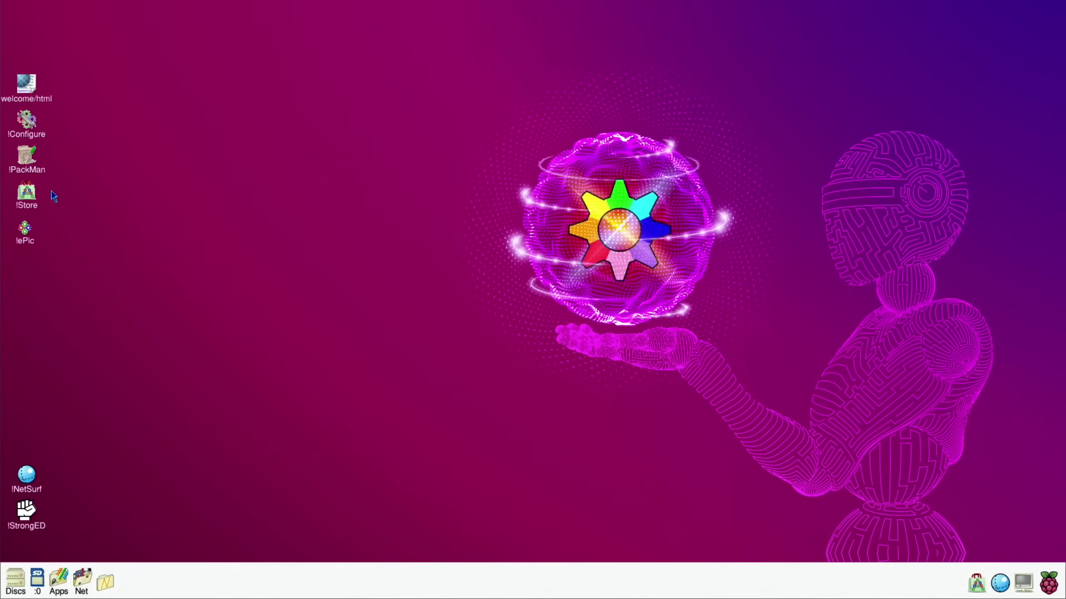
middle_click(32, 122)
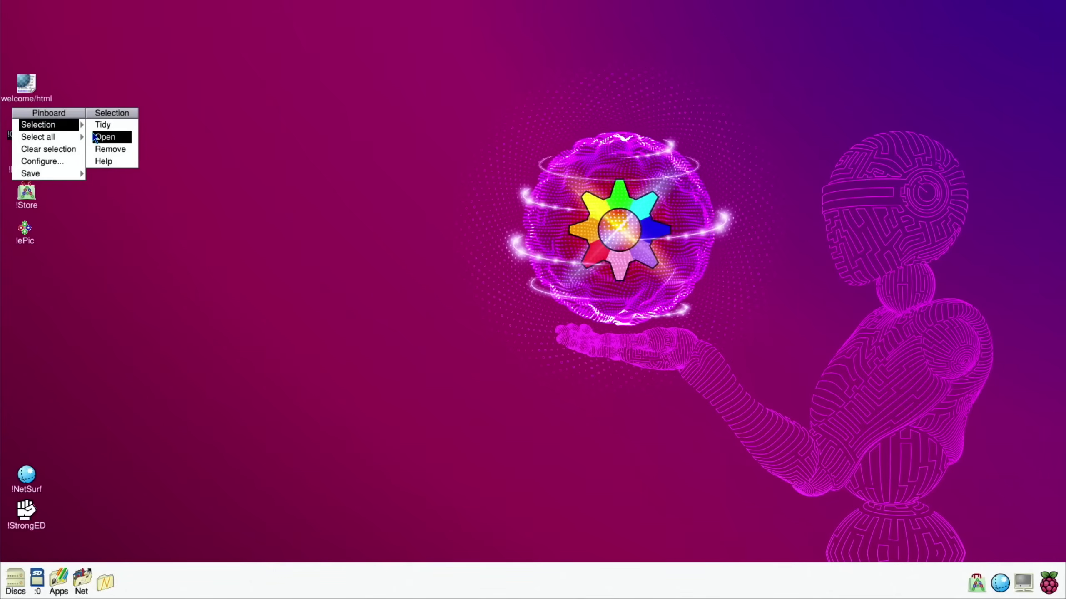
left_click(192, 143)
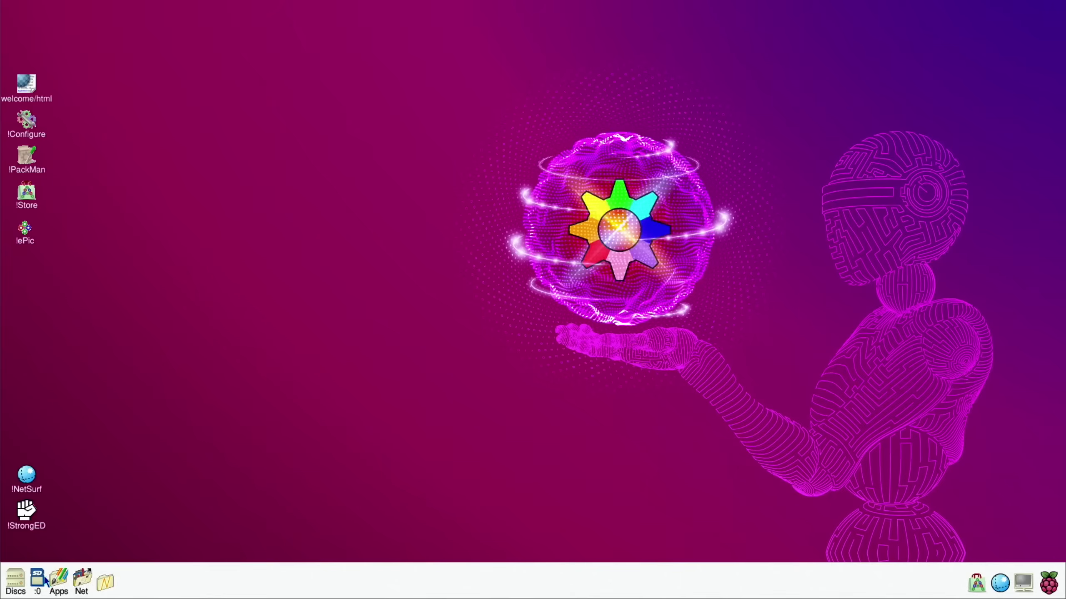
left_click(40, 582)
left_click_drag(296, 327, 392, 159)
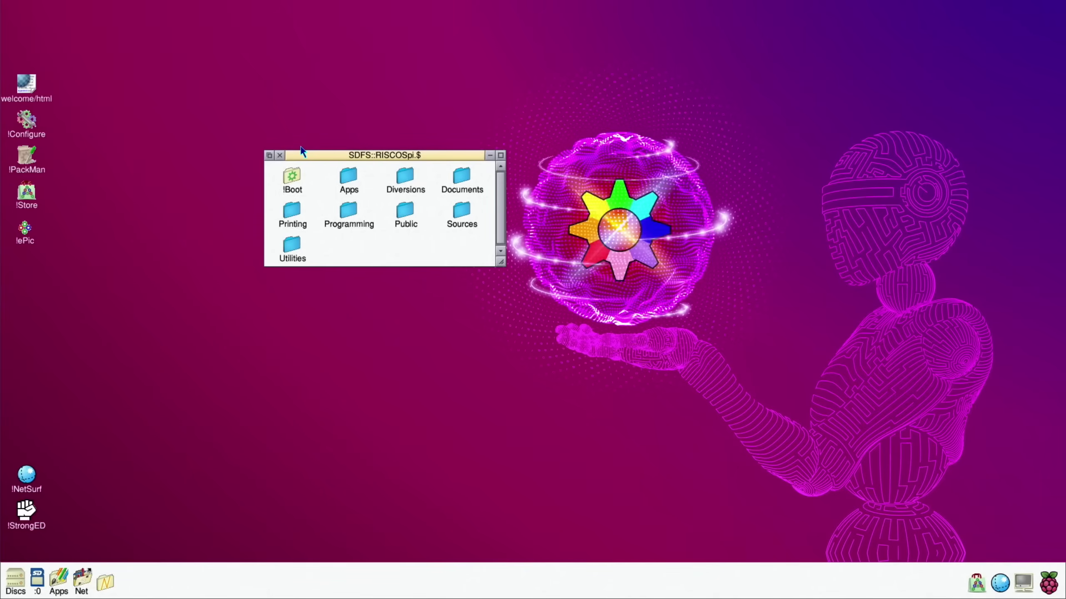
Reopen the SD card root, open Diversions and launch !Blocks.
left_click(280, 155)
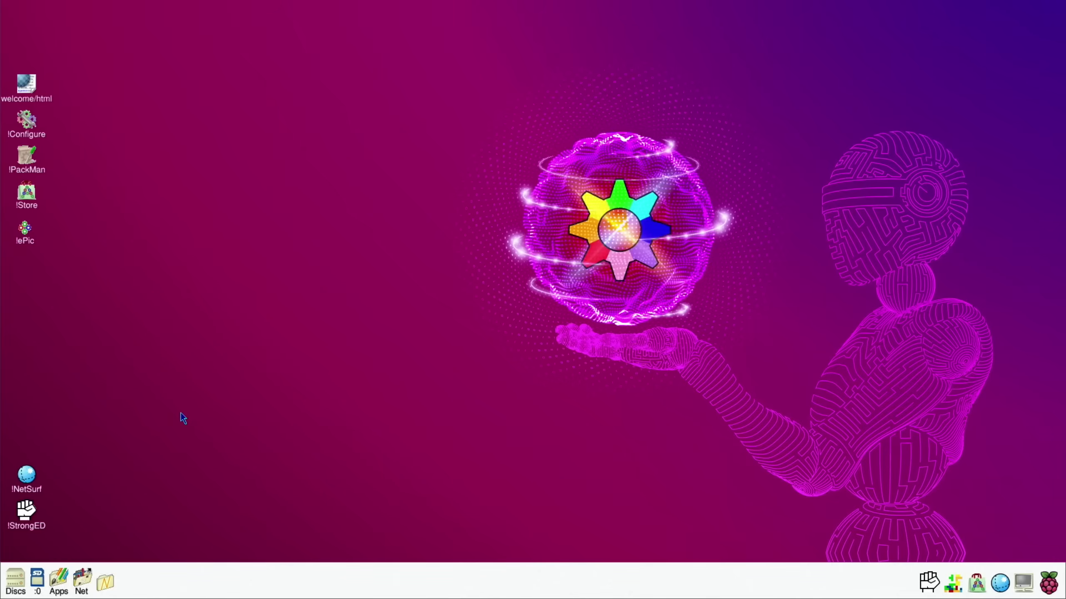
left_click(40, 583)
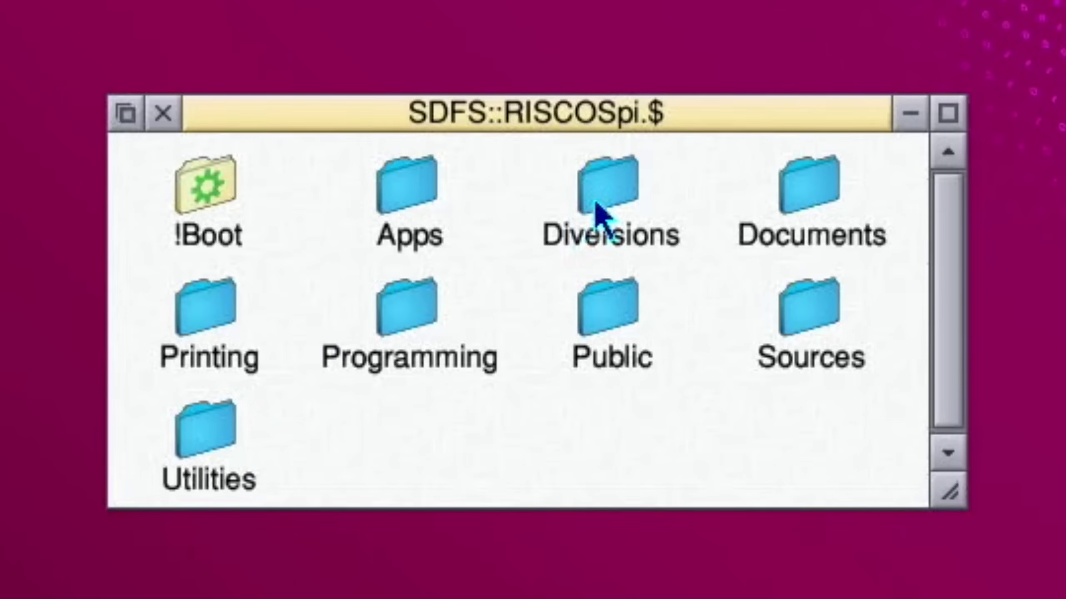
double_click(379, 348)
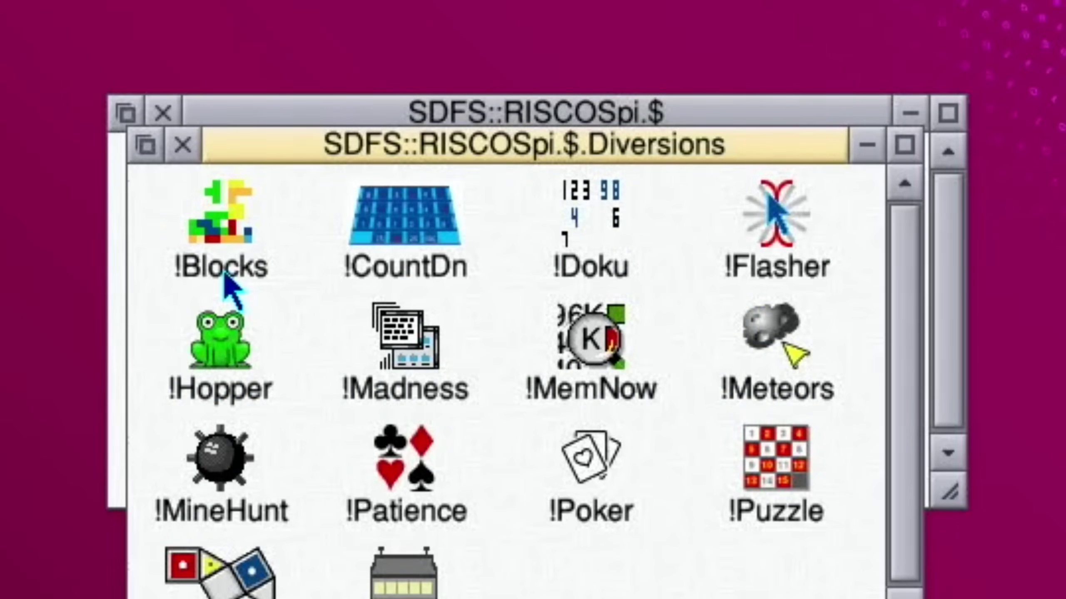
double_click(241, 227)
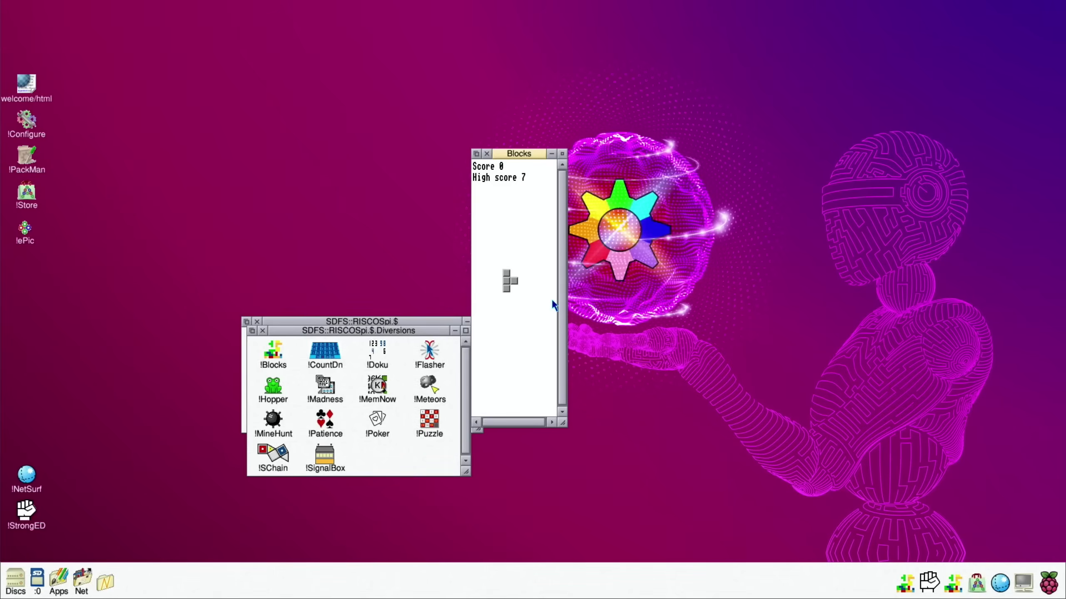
Rotate and drop a T piece left, then drop a square piece near the bottom right.
key("Up")
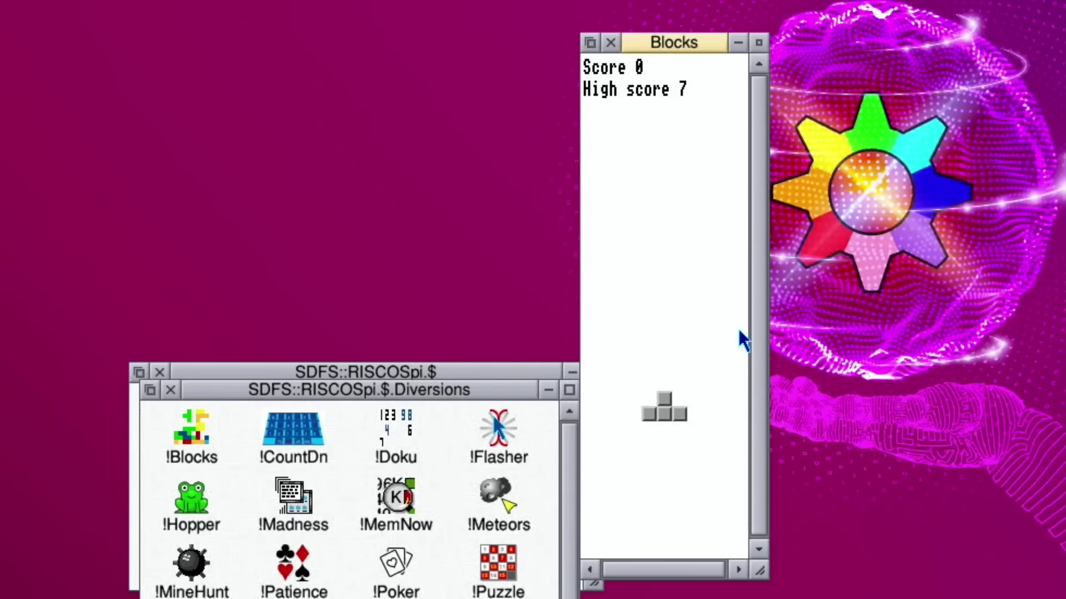
key("Left")
key("Left")
key("Left")
key("Left")
key("Down")
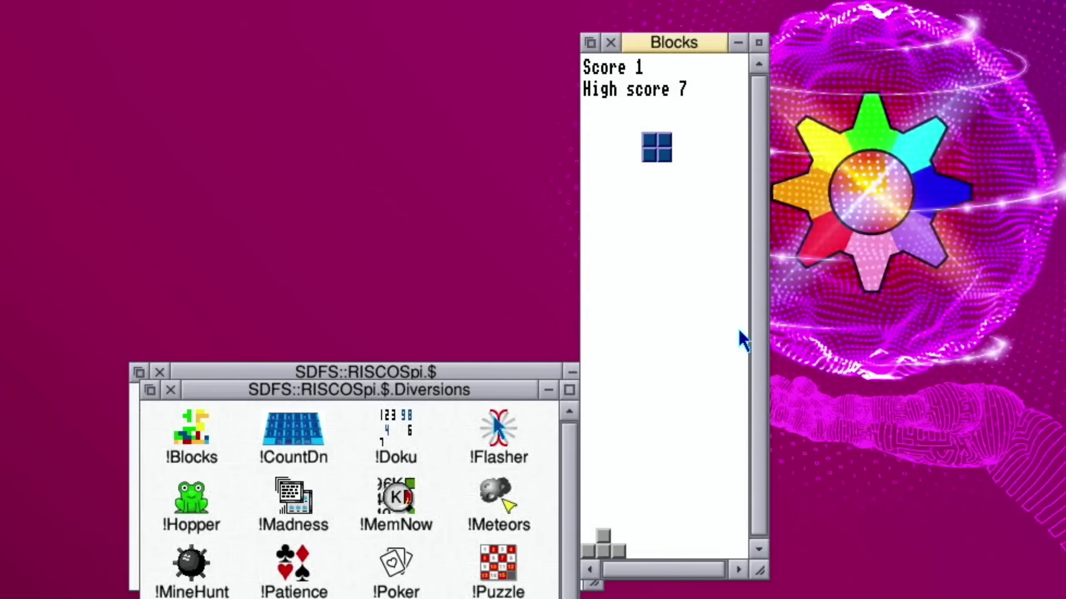
key("Right")
key("Right")
key("Right")
key("Right")
key("Right")
key("Down")
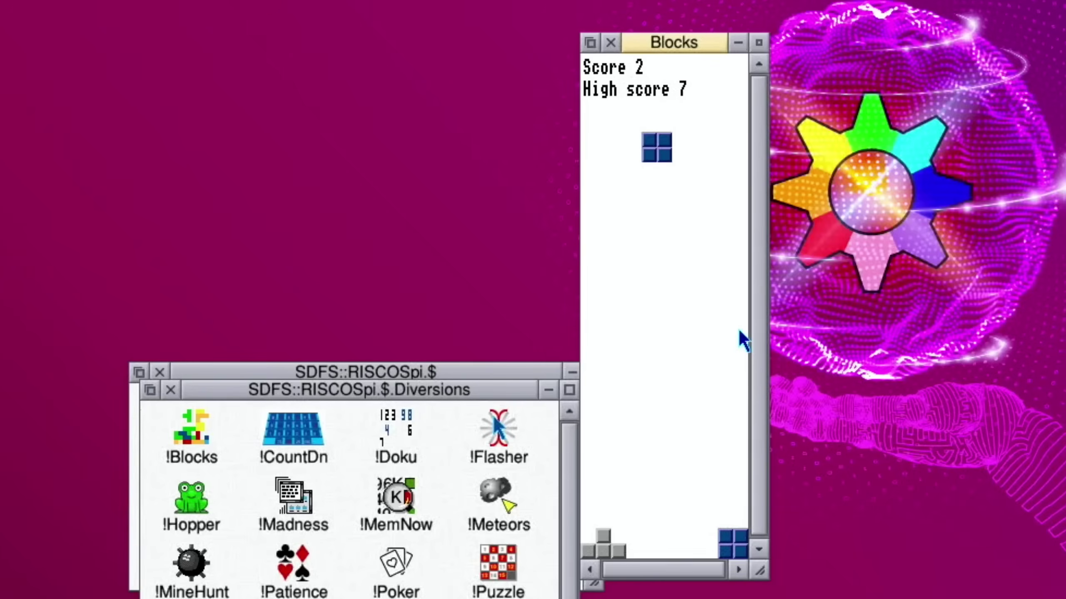
key("Right")
key("Right")
key("Right")
key("Right")
key("Left")
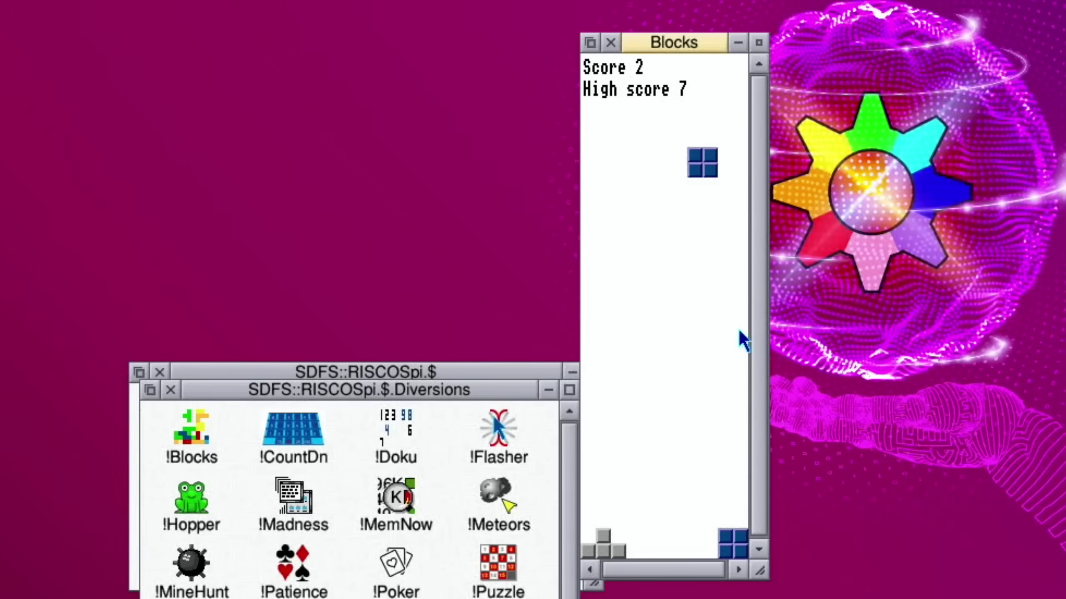
key("Down")
Stack two more T pieces on the left, clear a row, and quit Blocks at score 6.
key("Up")
key("Up")
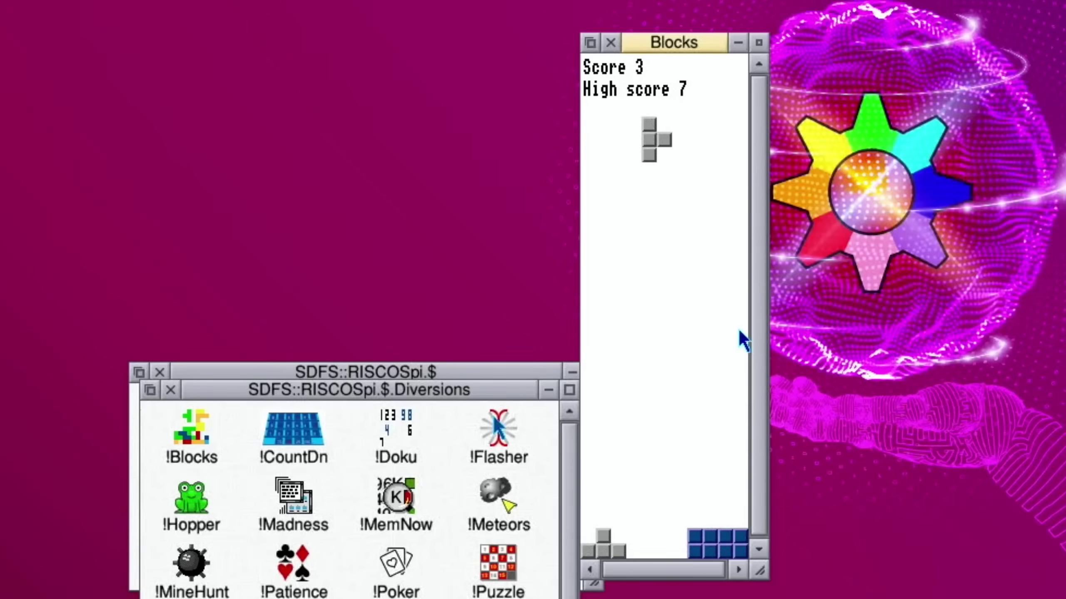
key("Left")
key("Left")
key("Left")
key("Left")
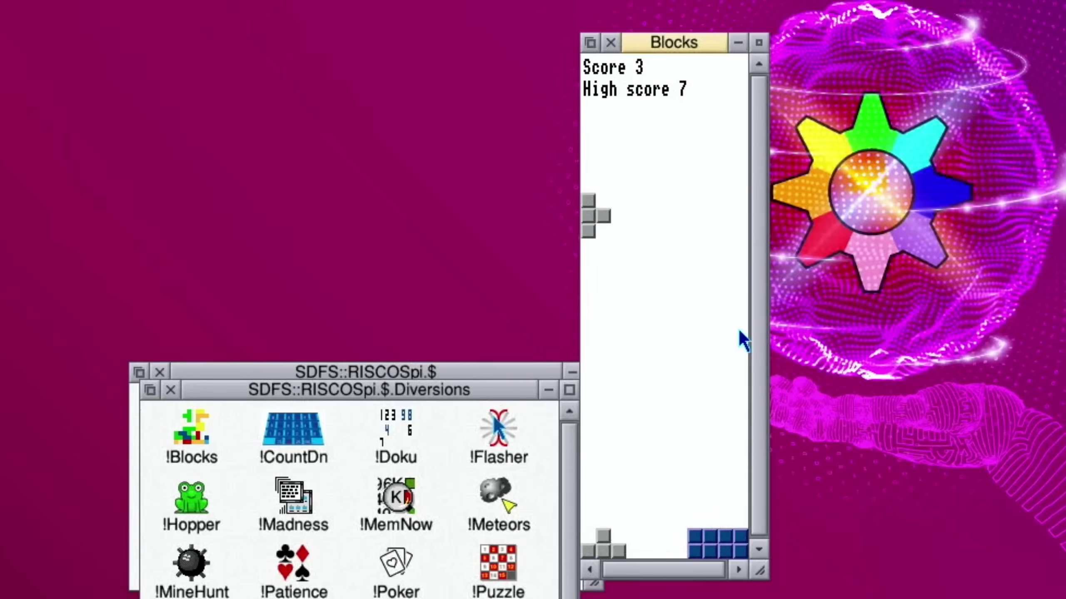
key("Down")
key("Left")
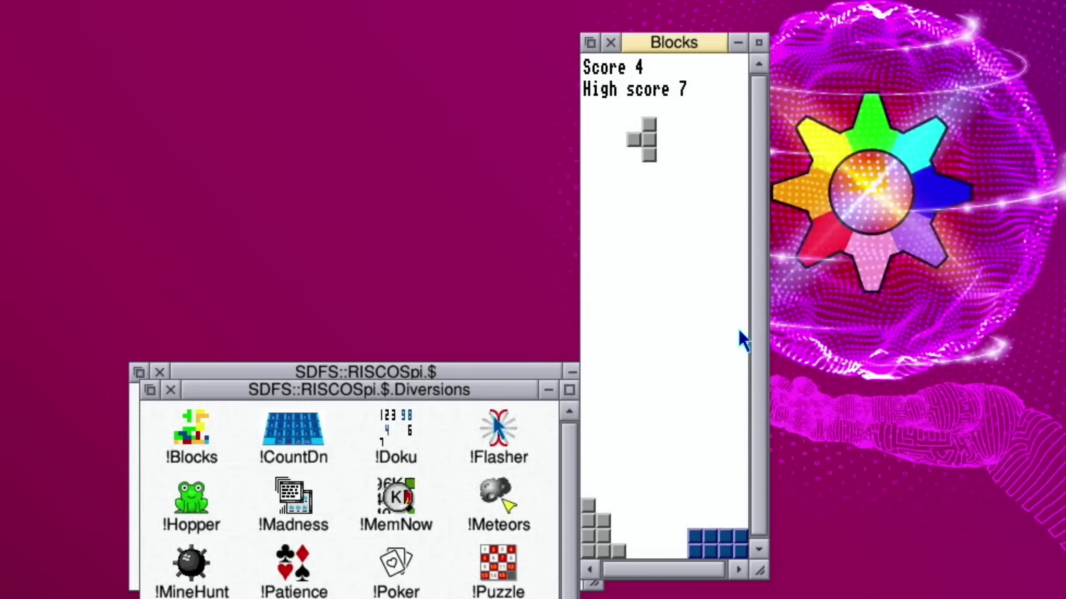
key("Left")
key("Down")
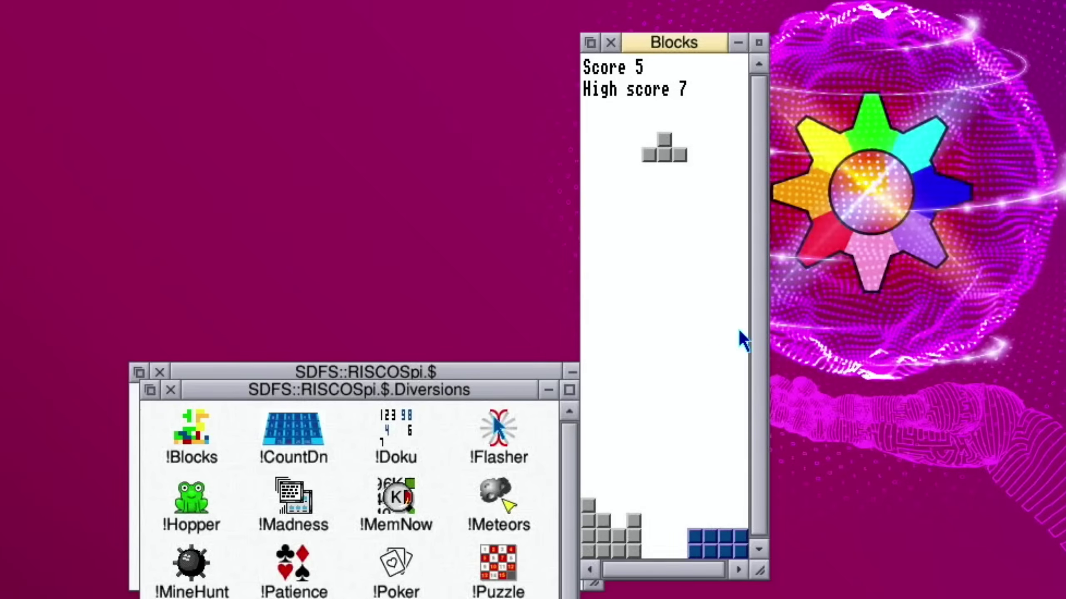
key("Down")
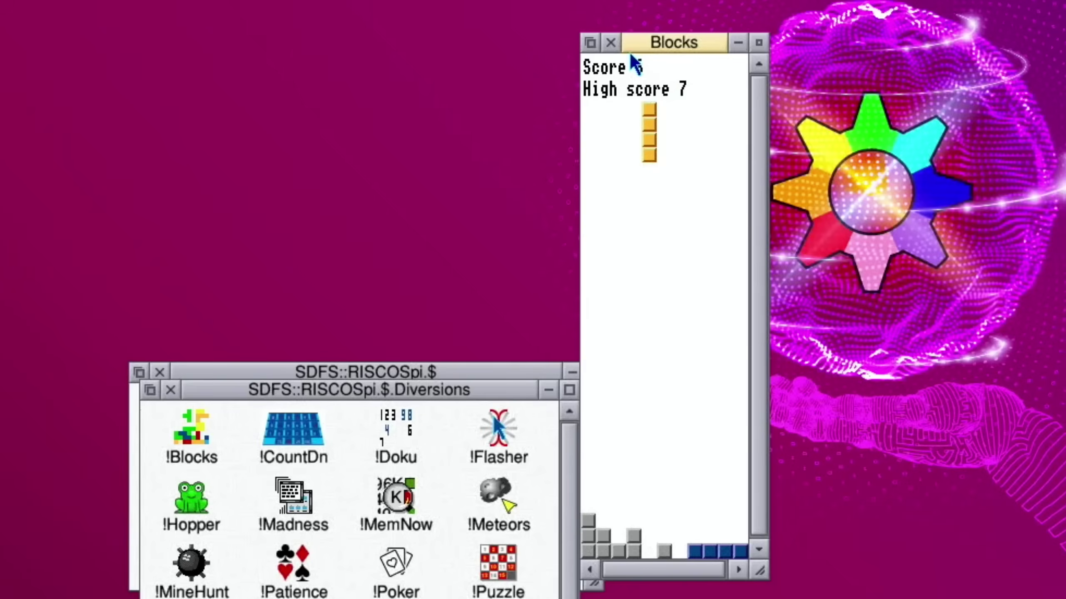
left_click(610, 42)
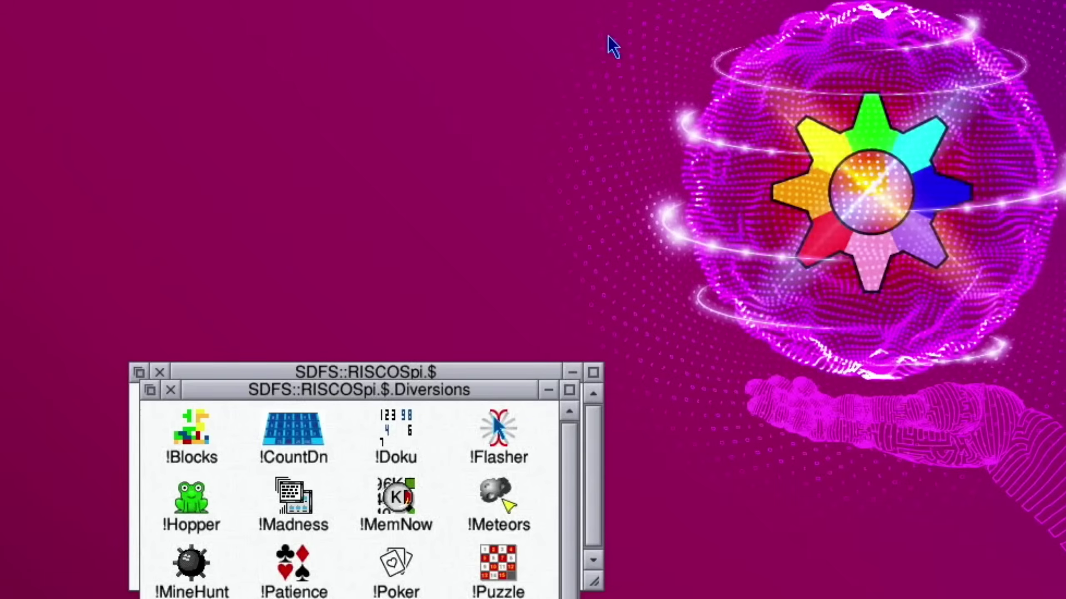
After !Hopper's screen mode error, start !Meteors, move it upper right, and open its application folder.
double_click(193, 496)
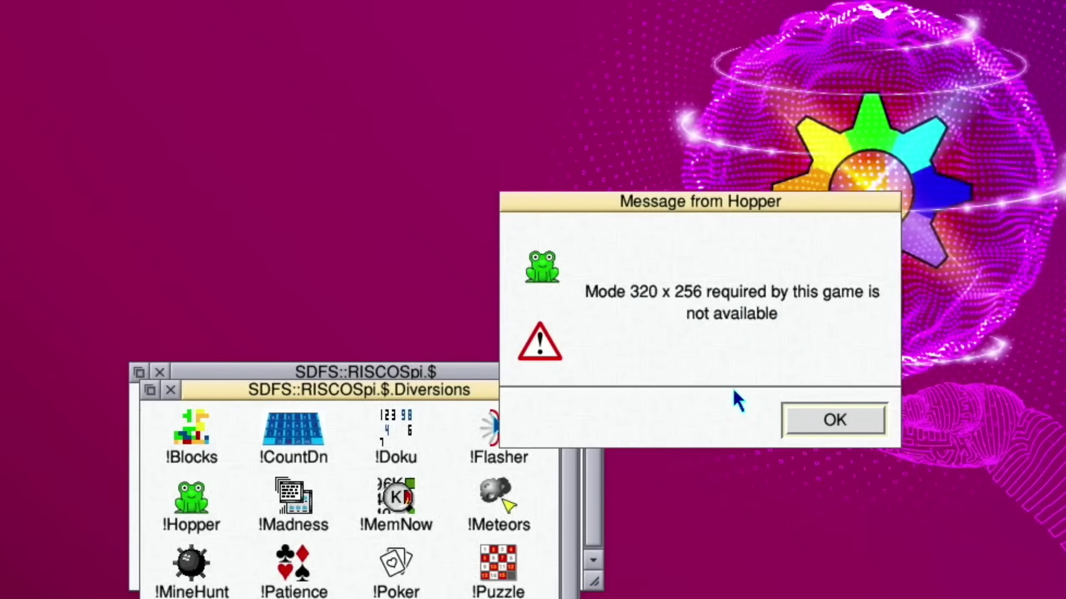
left_click(804, 424)
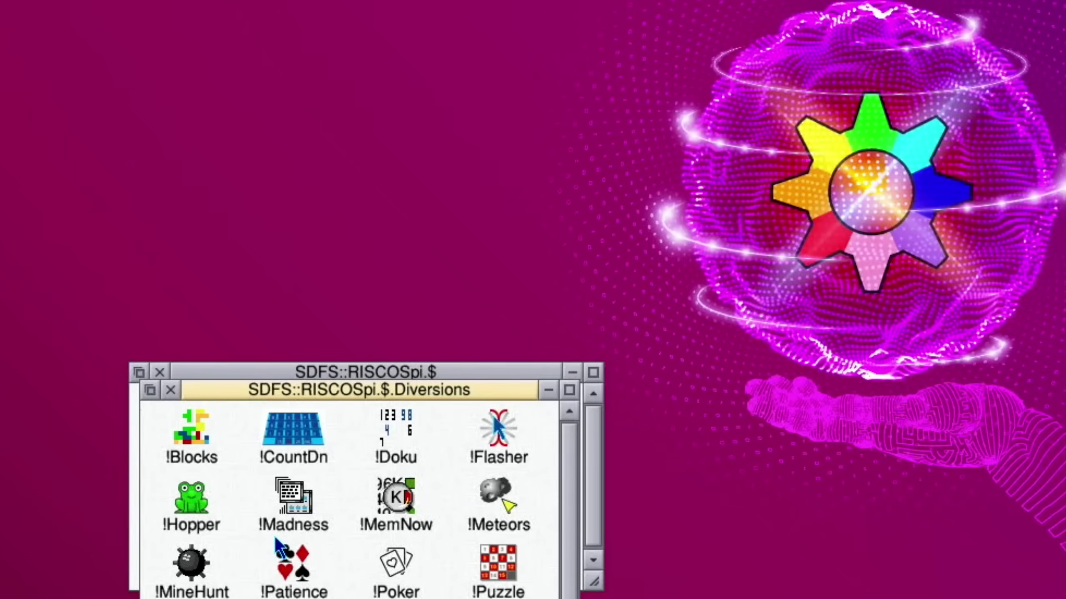
left_click(496, 497)
double_click(495, 498)
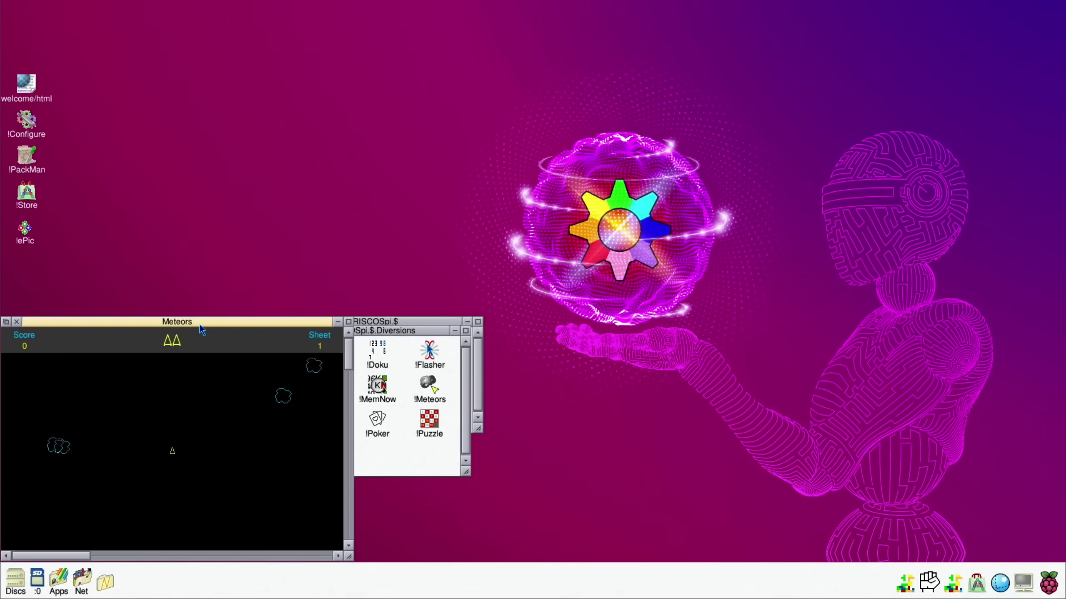
left_click_drag(200, 325, 690, 175)
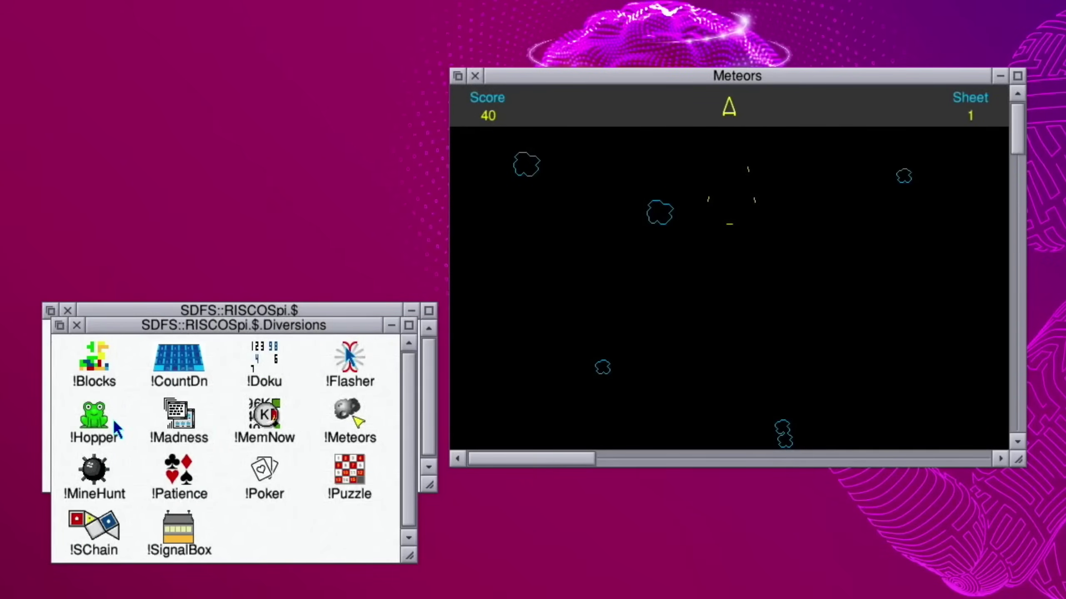
double_click(343, 415, "shift")
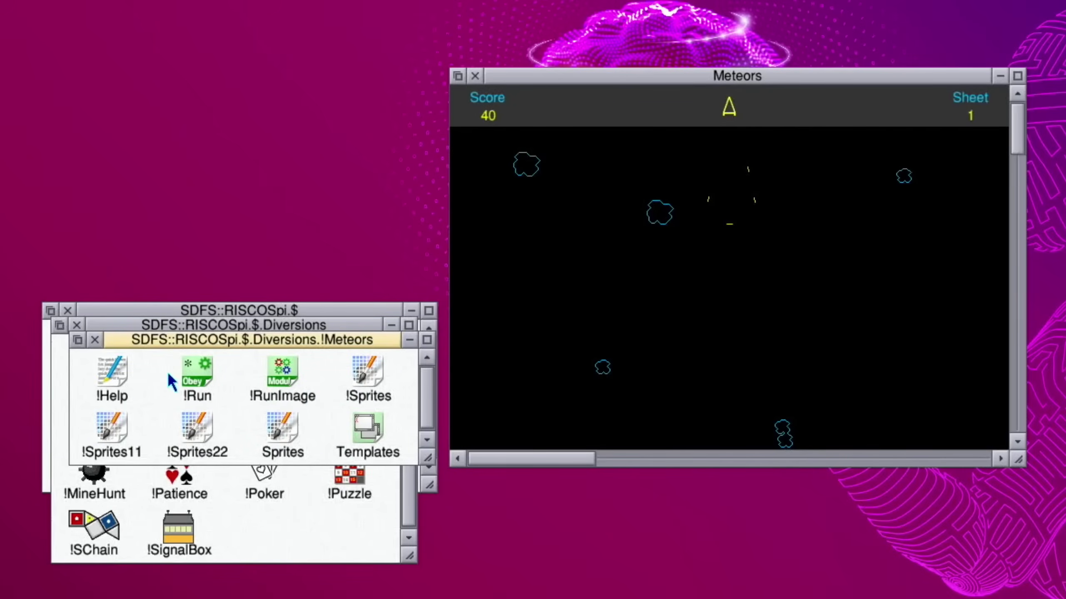
Open Meteors' !Help file listing the controls, then return keyboard focus to the game.
double_click(122, 380)
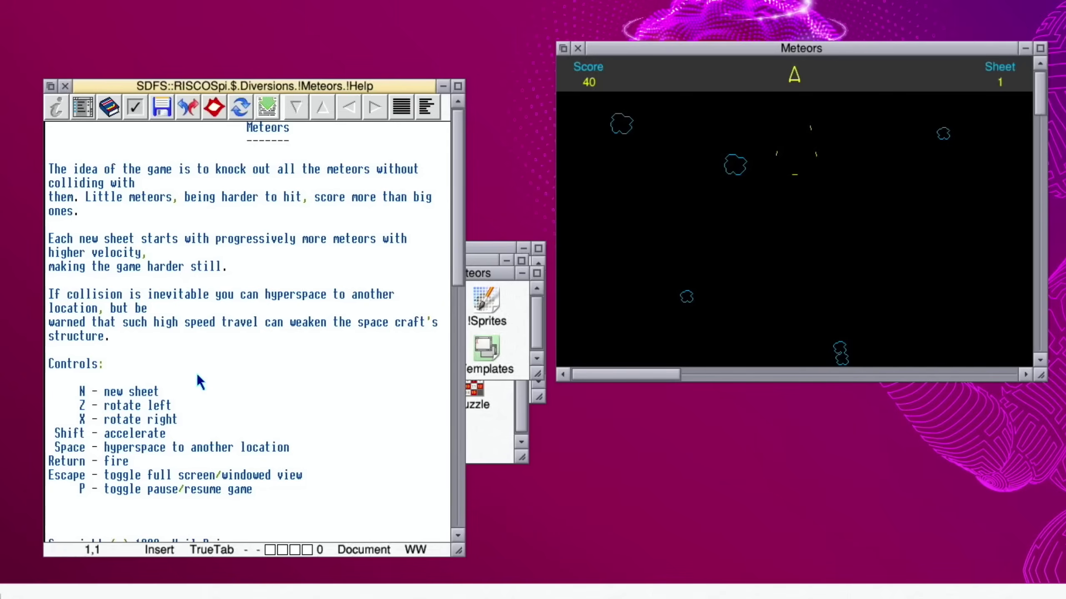
left_click(625, 218)
Start a new sheet and turn with Z/X while firing with Return until Game over at 380.
key("n")
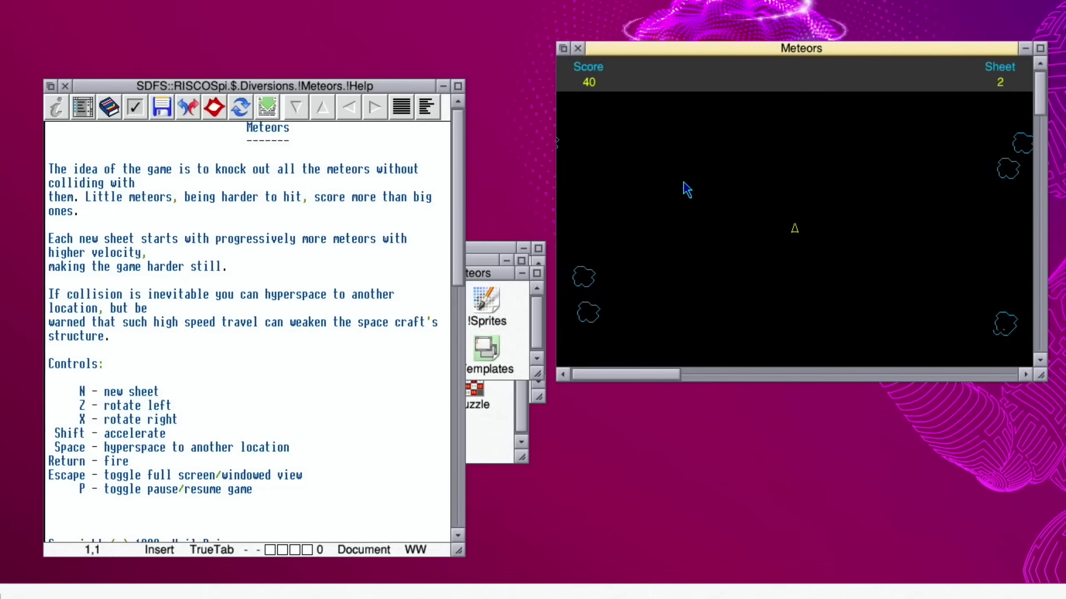
key("z")
key("Return")
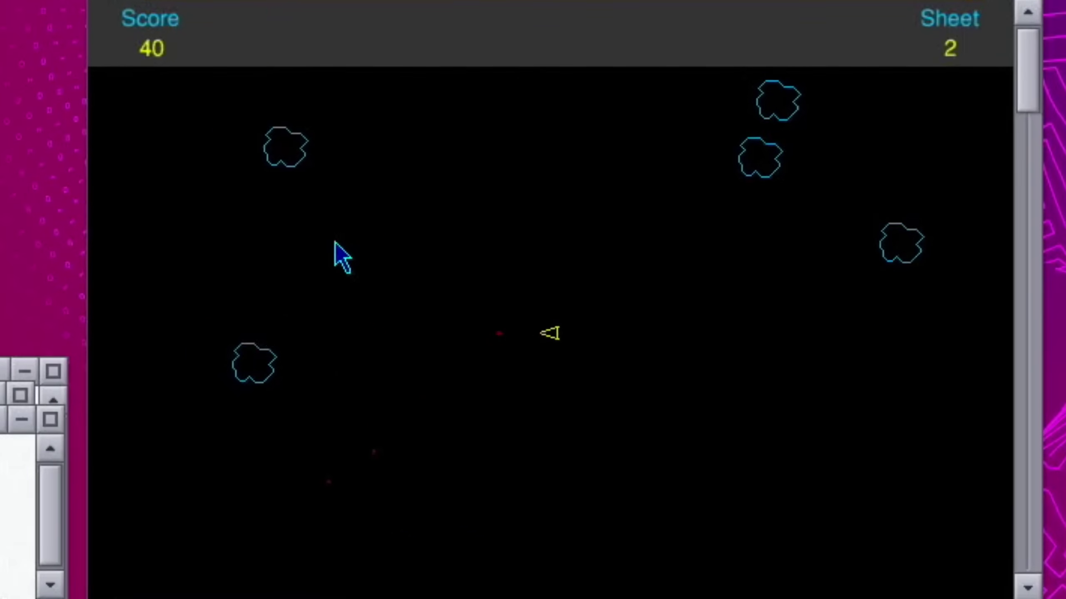
key("x")
key("Return")
key("Return")
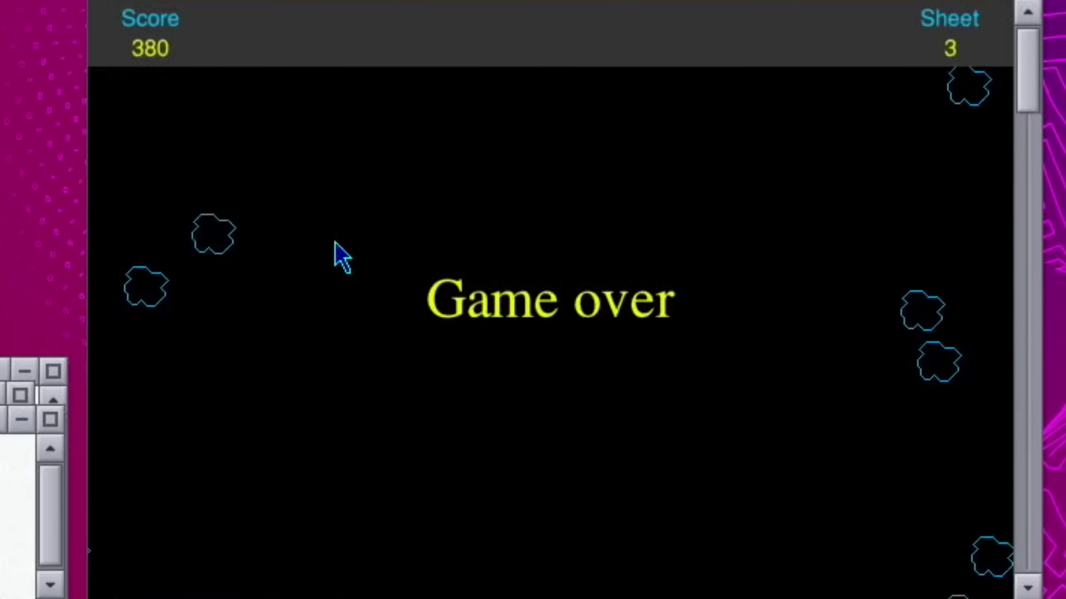
Start a fresh game and keep rotating and firing to reach Score 980 on Sheet 1.
key("Return")
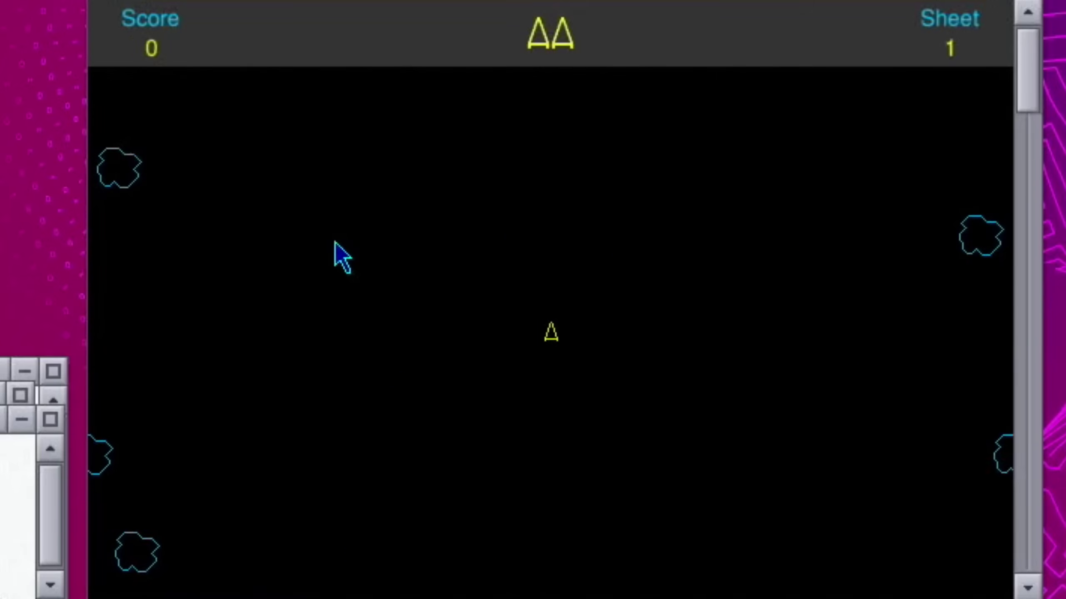
key("Right")
key("Right")
key("space")
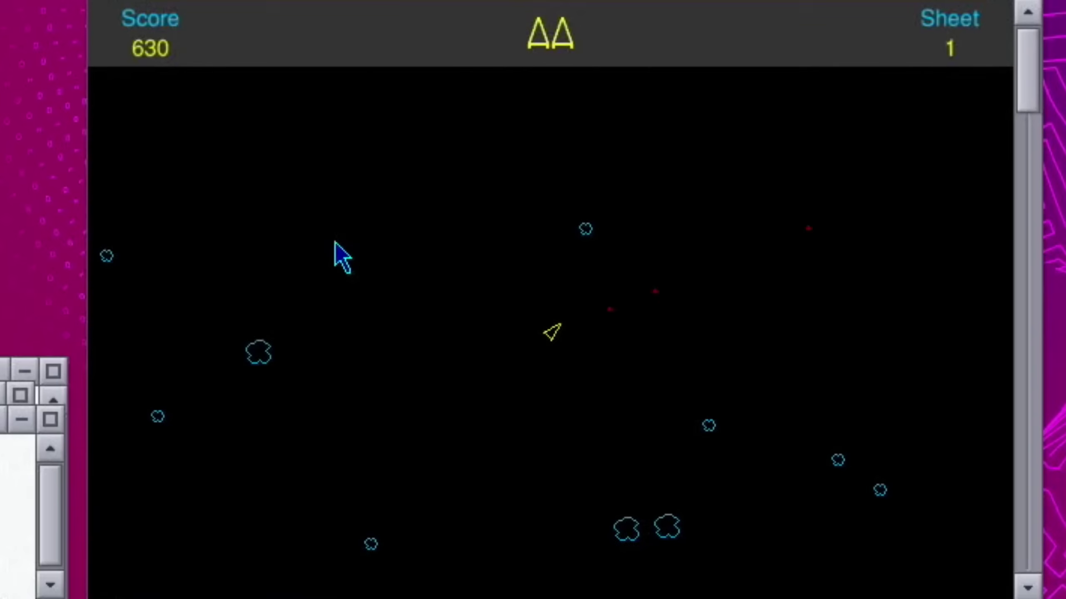
key("Right")
key("space")
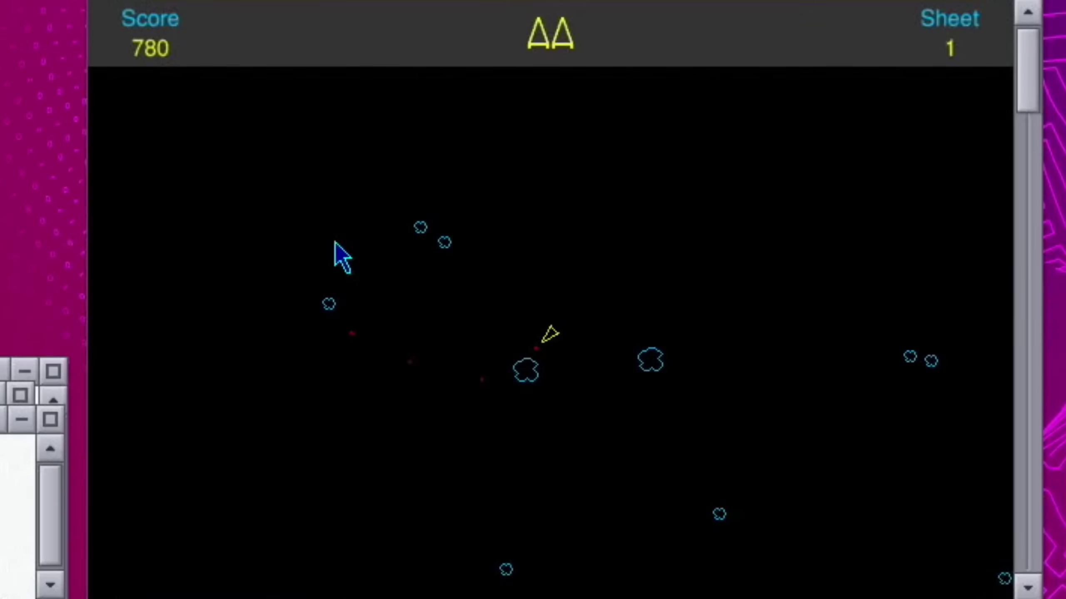
key("Right")
key("space")
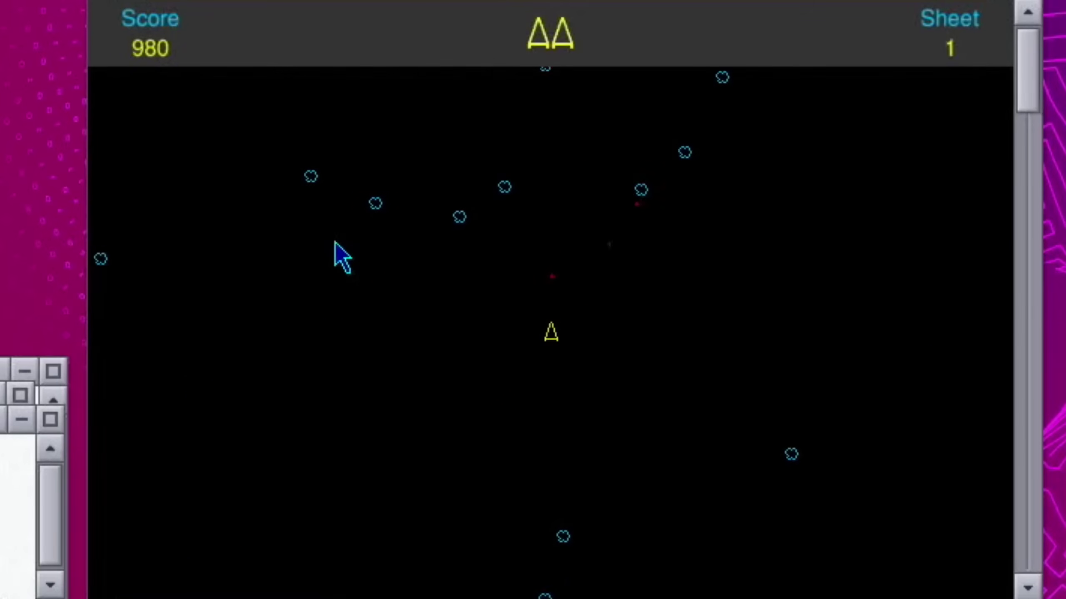